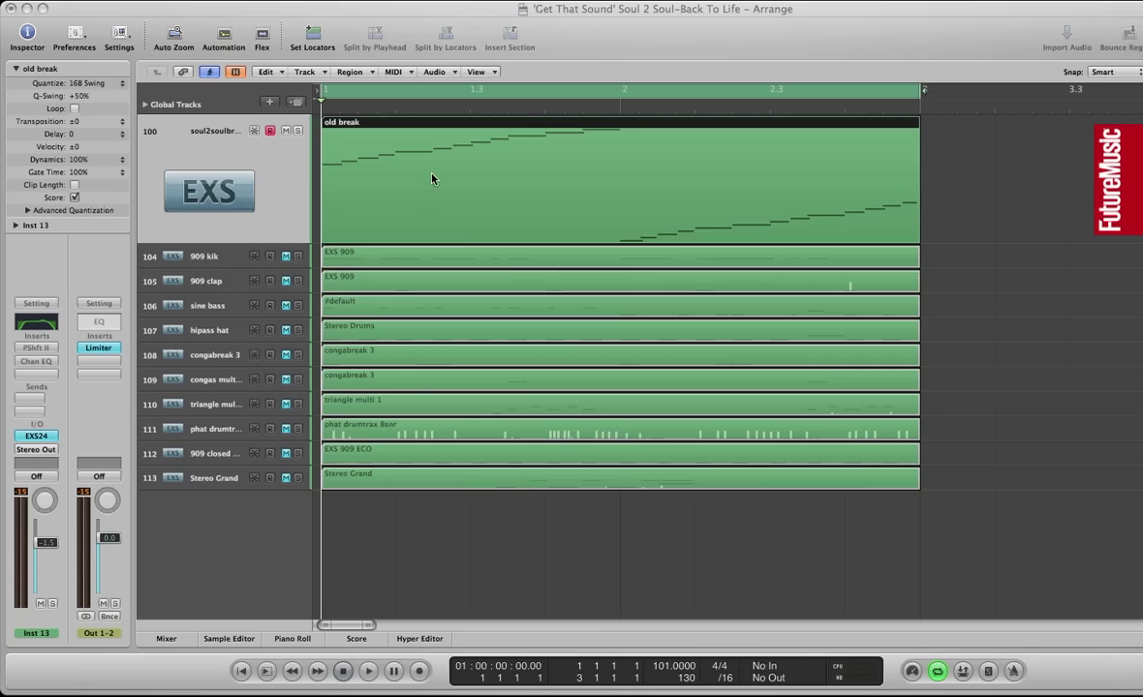
Step: Deselect the old break region and start playback of the 'Back To Life' arrangement
{"action": "left_click", "coordinate": [986, 201]}
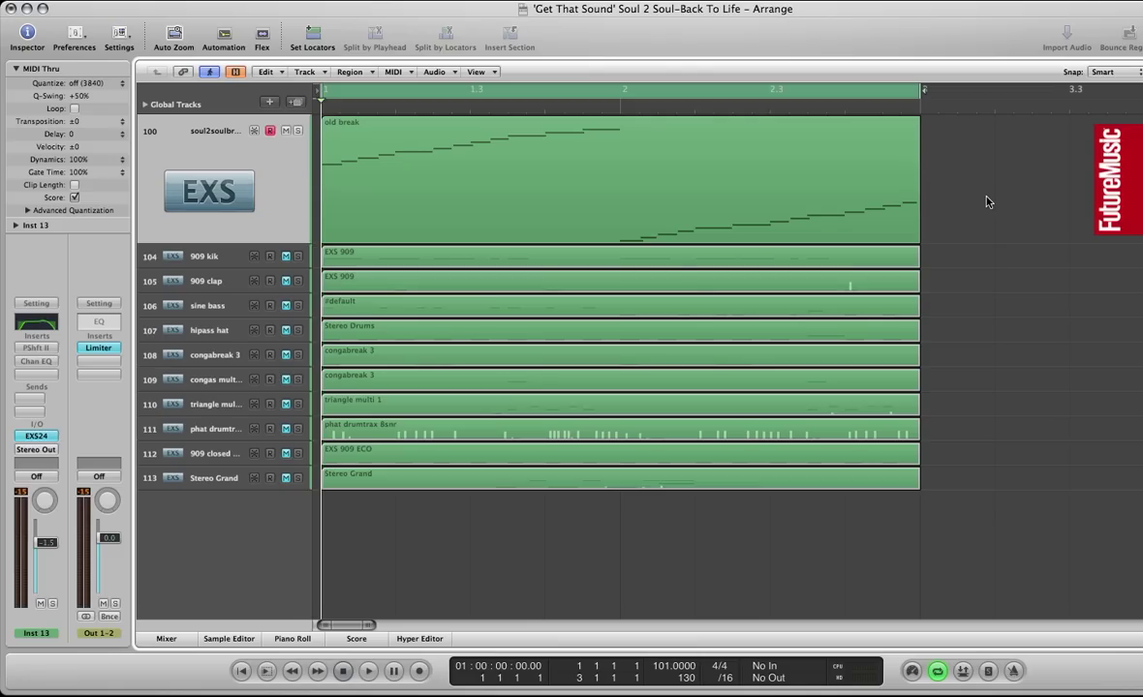
{"action": "key", "text": "space"}
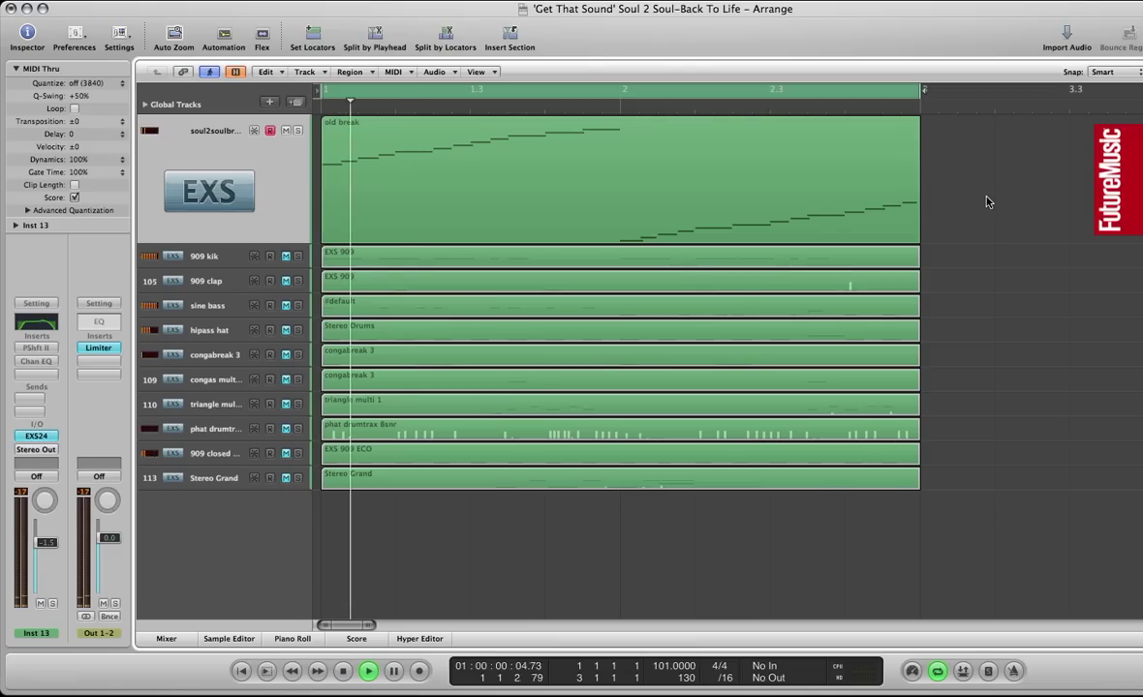
Step: Enable Pitch Shifter II at -4 semitones on the old break track, with mix at 100%
{"action": "double_click", "coordinate": [443, 146]}
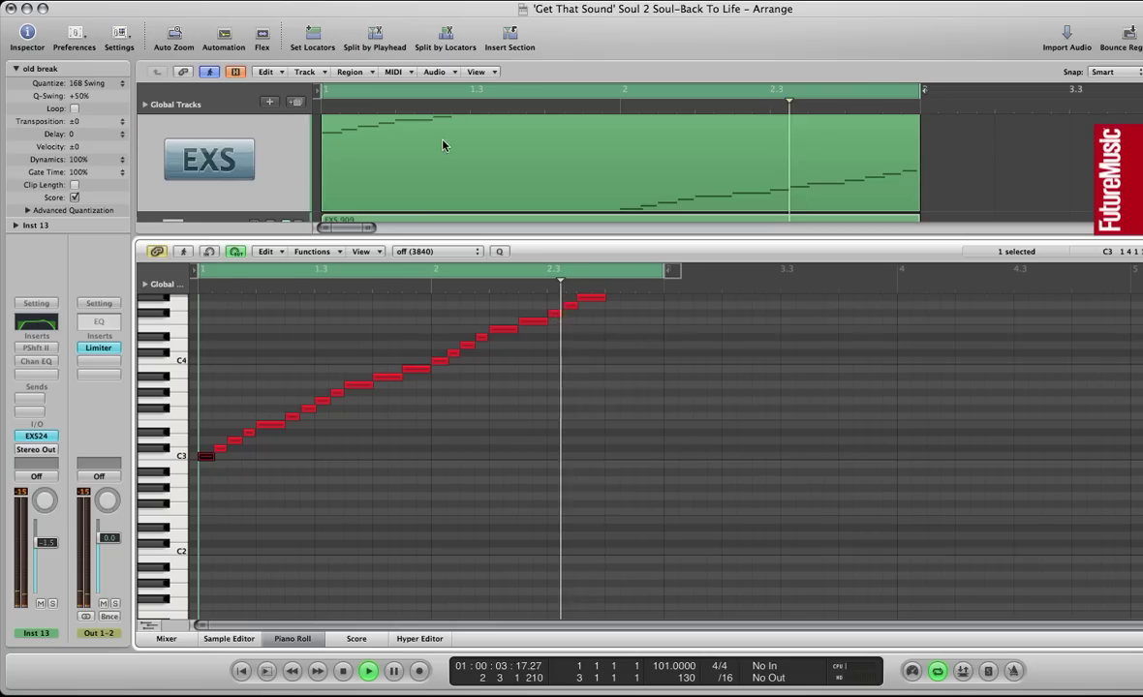
{"action": "left_click", "coordinate": [36, 348]}
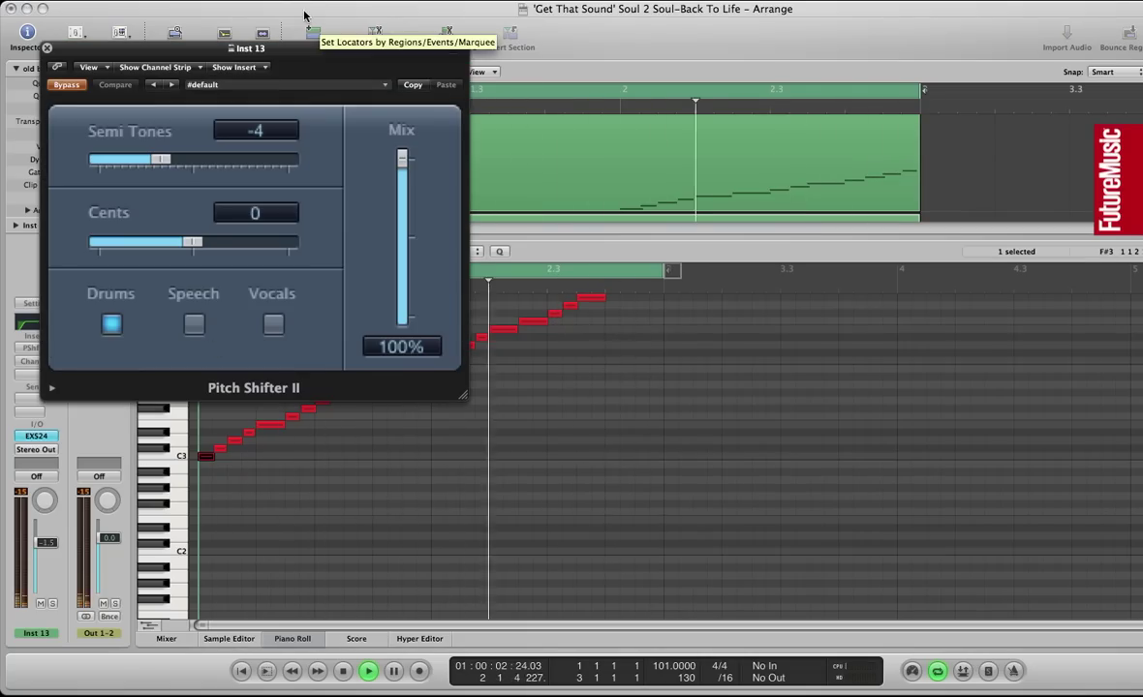
{"action": "left_click_drag", "start_coordinate": [296, 50], "coordinate": [794, 231]}
{"action": "left_click", "coordinate": [565, 267]}
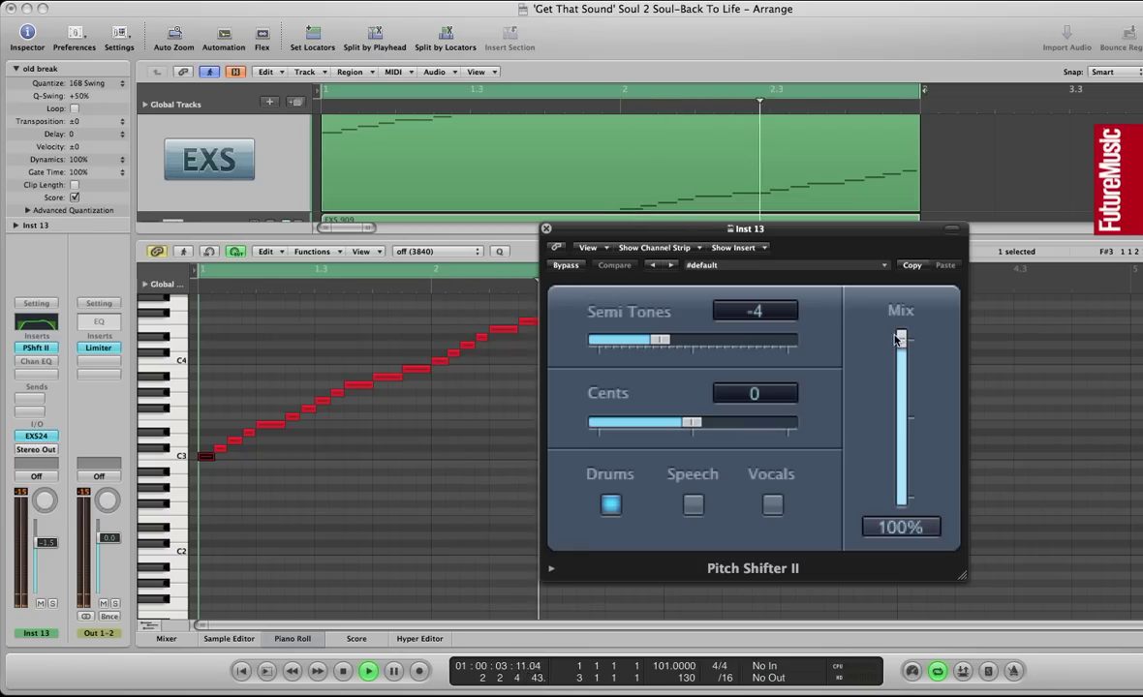
{"action": "left_click_drag", "start_coordinate": [900, 339], "coordinate": [932, 545]}
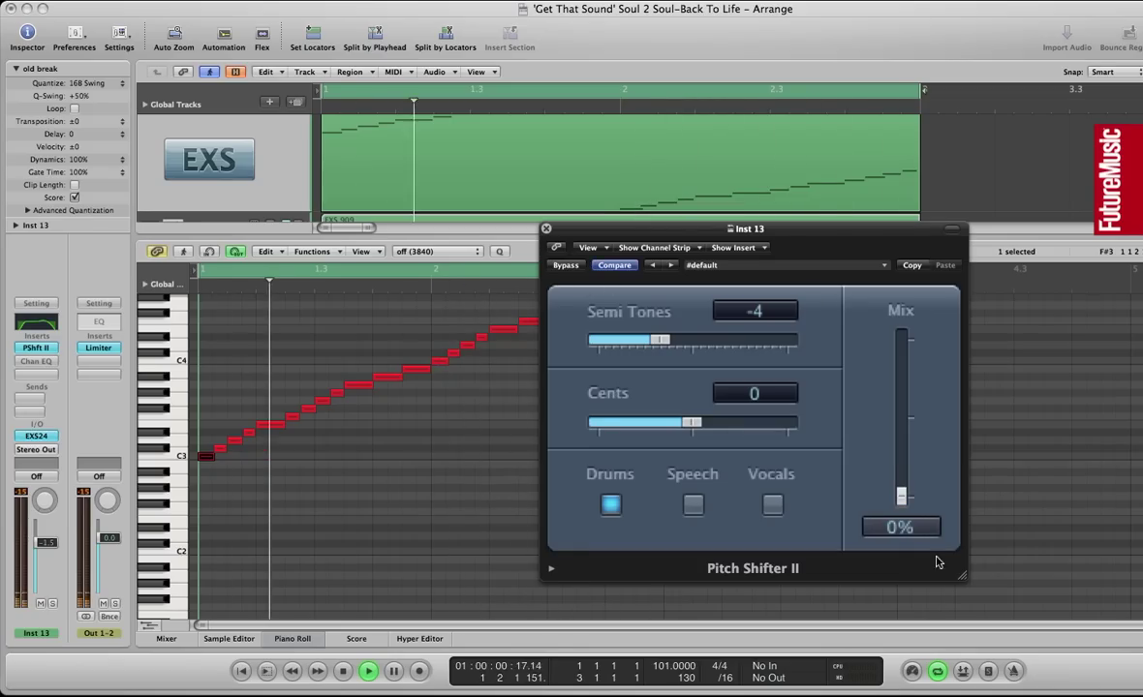
{"action": "left_click_drag", "start_coordinate": [900, 496], "coordinate": [908, 334]}
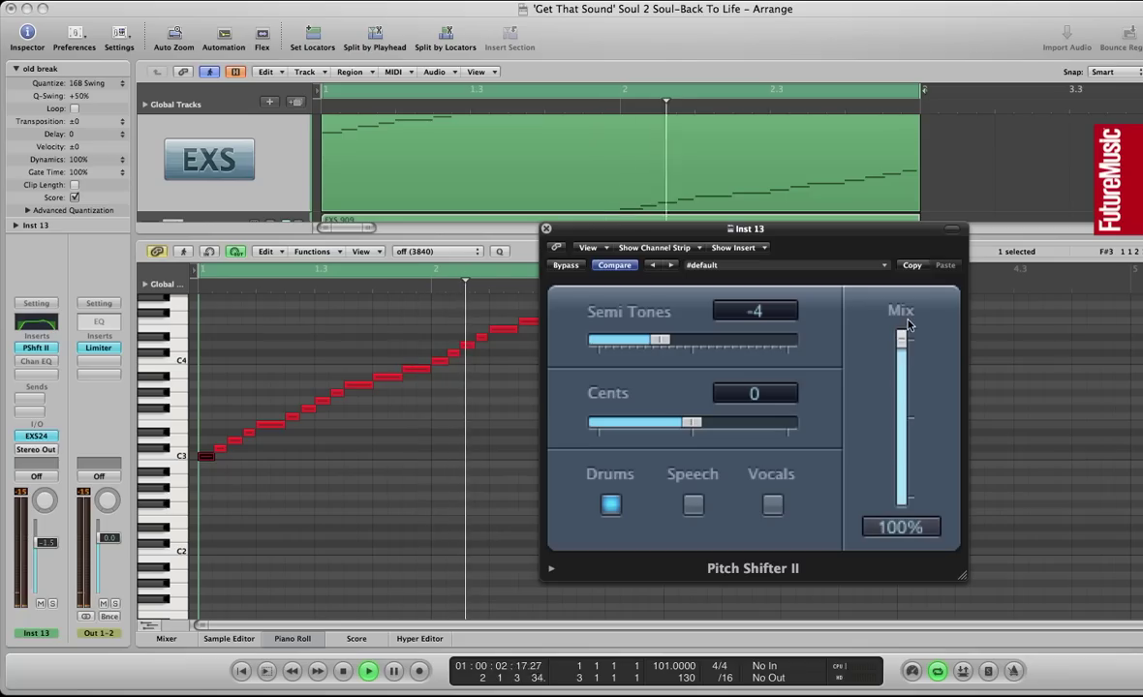
{"action": "left_click", "coordinate": [545, 230]}
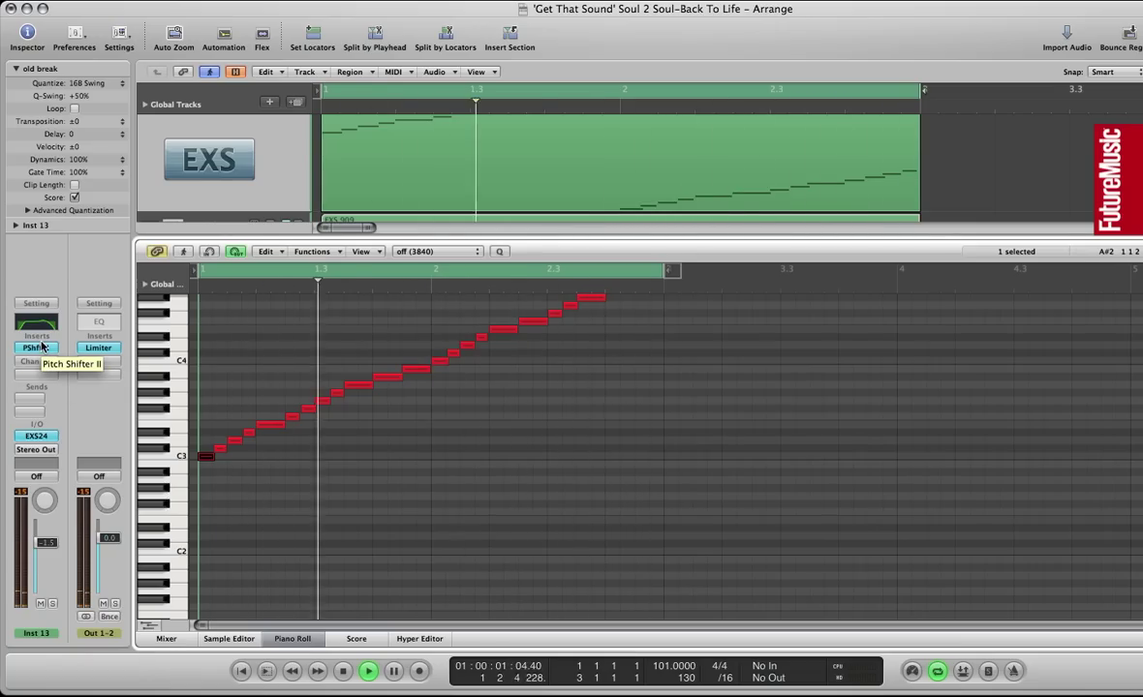
{"action": "left_click", "coordinate": [293, 640]}
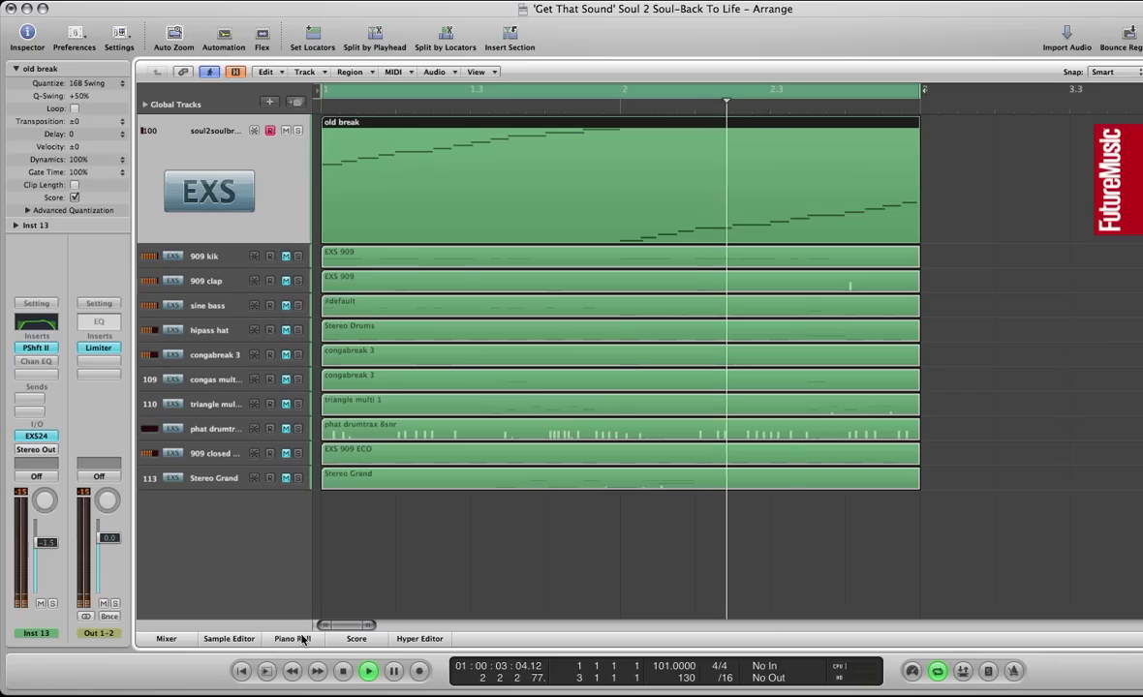
Step: Select the 909 kik track and inspect its EXS24 sampler instrument
{"action": "left_click", "coordinate": [204, 256]}
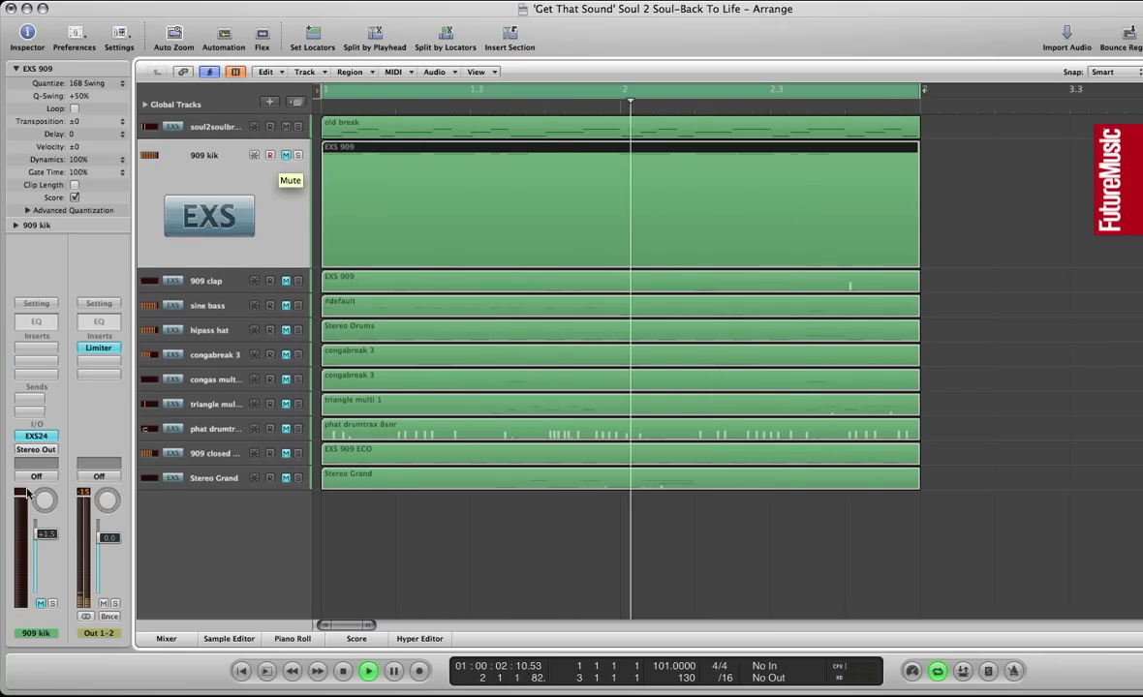
{"action": "left_click", "coordinate": [36, 436]}
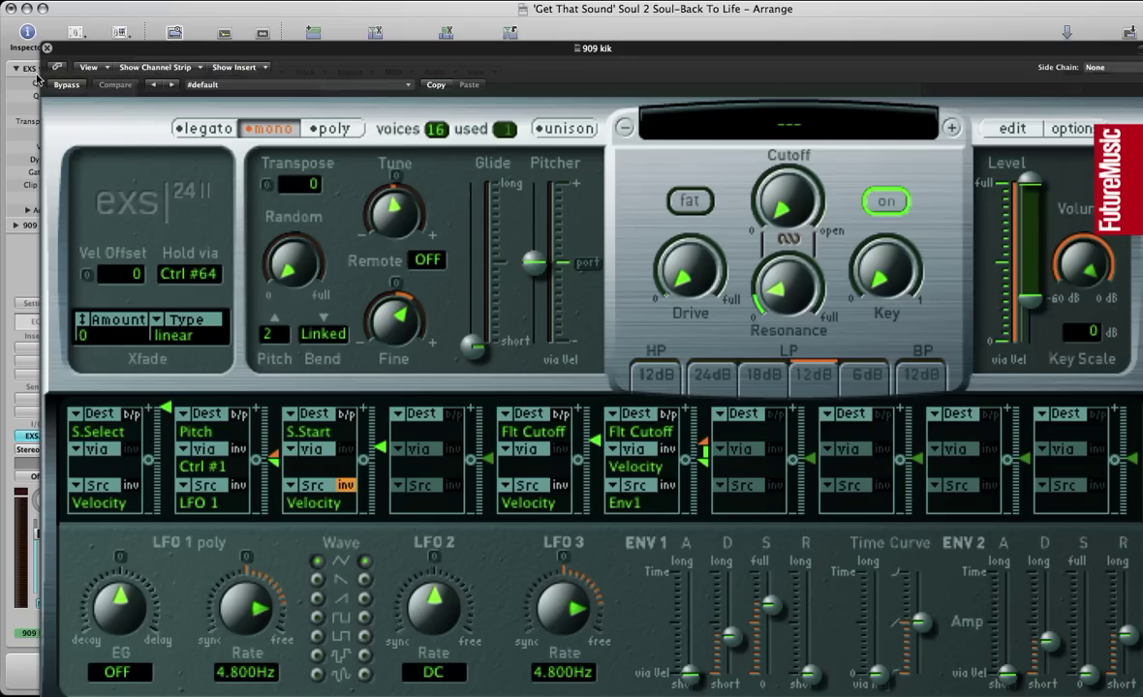
{"action": "left_click", "coordinate": [46, 48]}
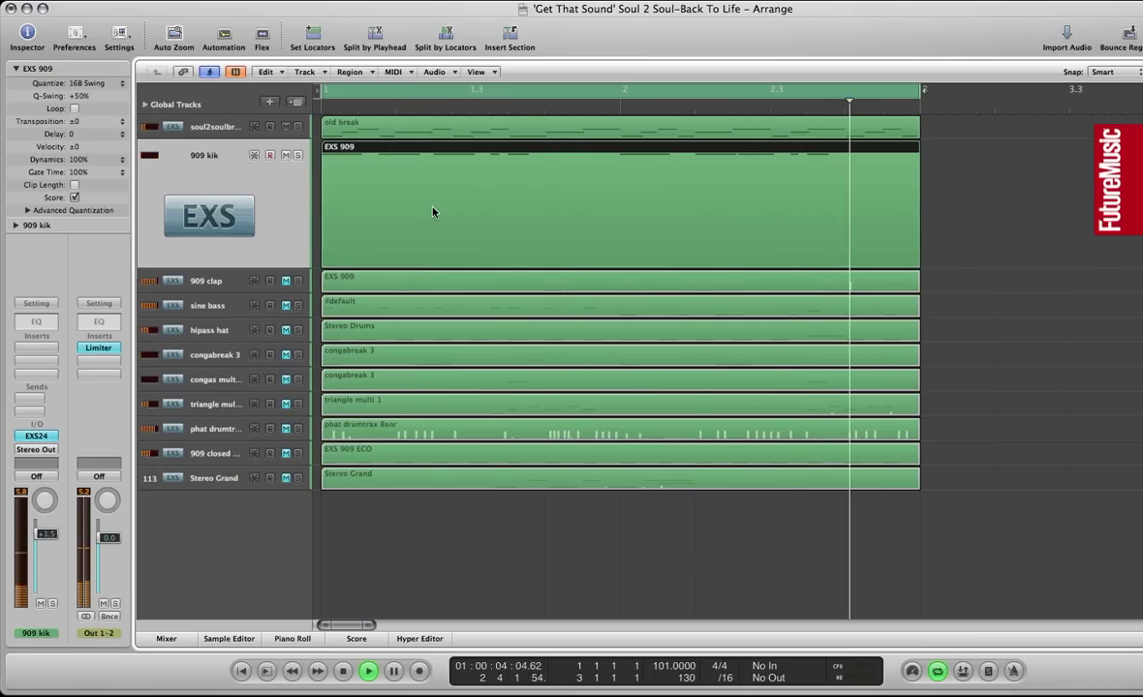
Step: Add a mono Compressor to the 909 kik: -23 dB threshold, 2.6:1 ratio, 5 ms attack, 6 dB gain
{"action": "left_click", "coordinate": [42, 353]}
{"action": "mouse_move", "coordinate": [82, 398]}
{"action": "mouse_move", "coordinate": [194, 411]}
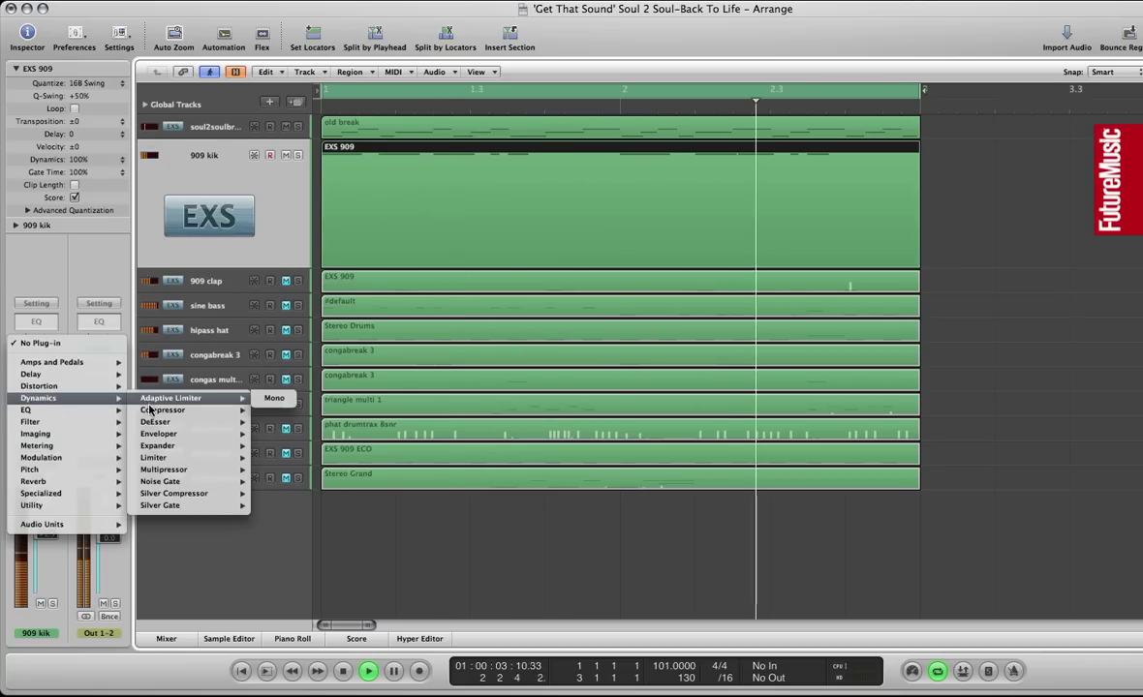
{"action": "left_click", "coordinate": [274, 410]}
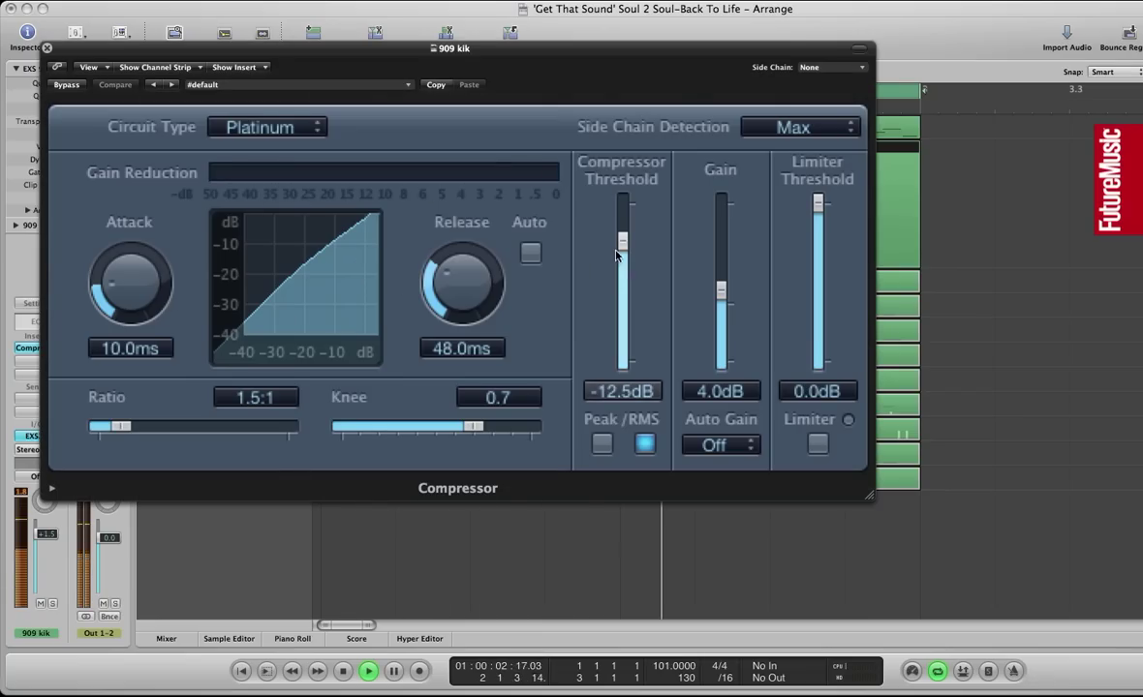
{"action": "left_click_drag", "start_coordinate": [623, 249], "coordinate": [624, 281]}
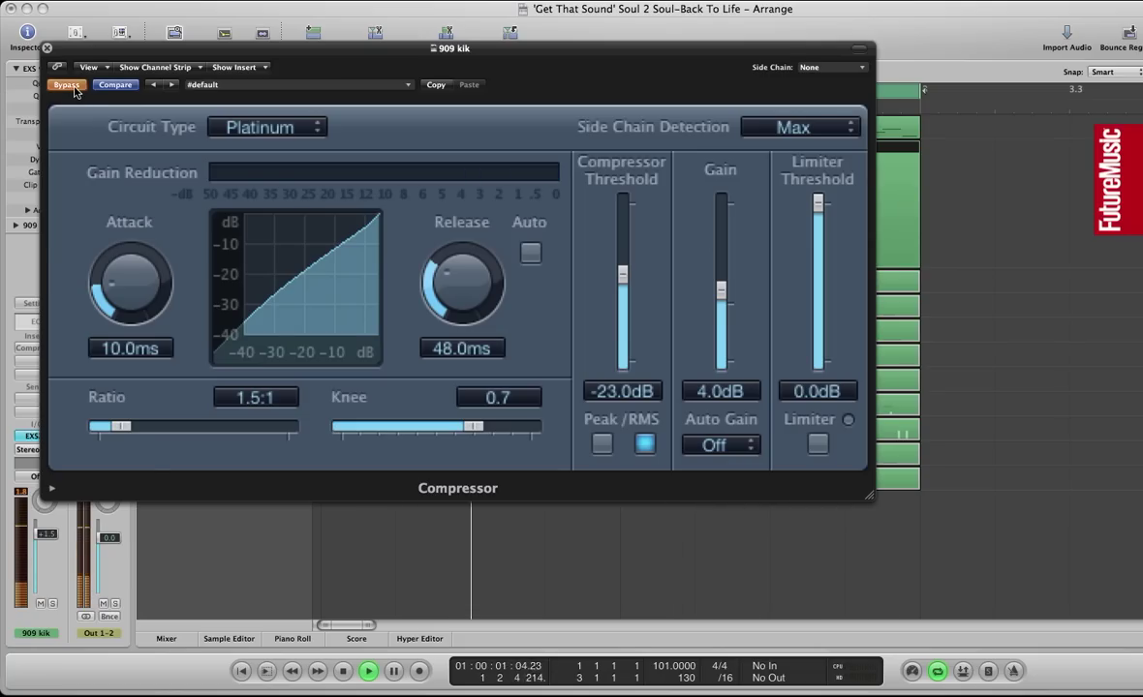
{"action": "left_click_drag", "start_coordinate": [129, 427], "coordinate": [148, 430]}
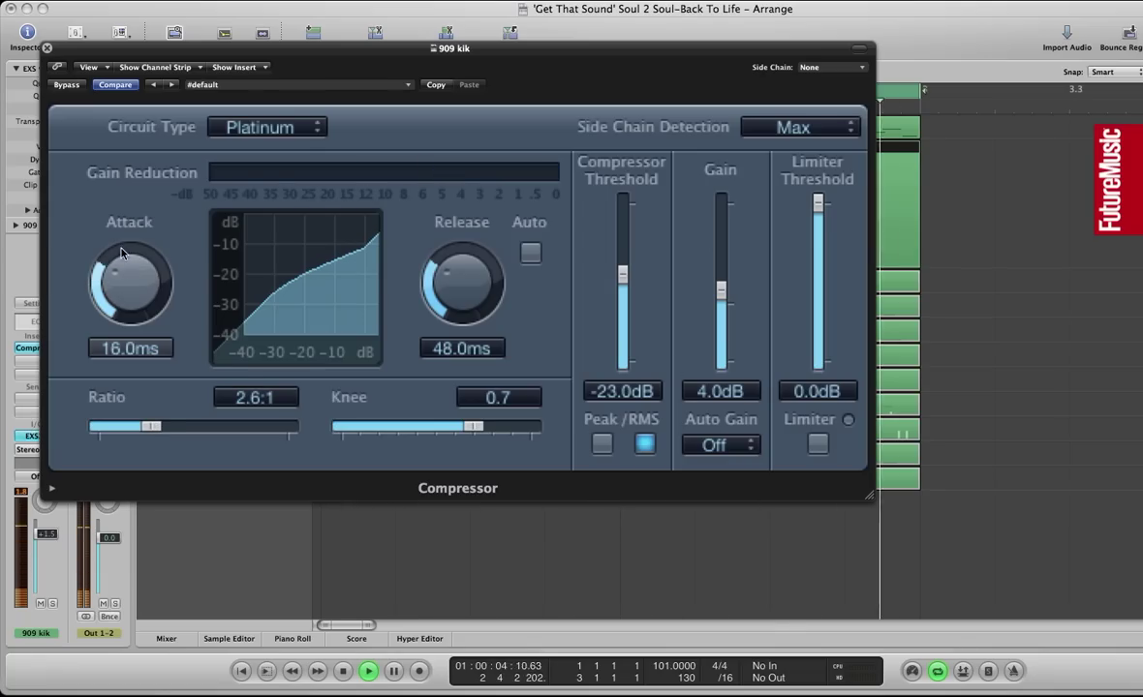
{"action": "left_click_drag", "start_coordinate": [121, 251], "coordinate": [123, 248]}
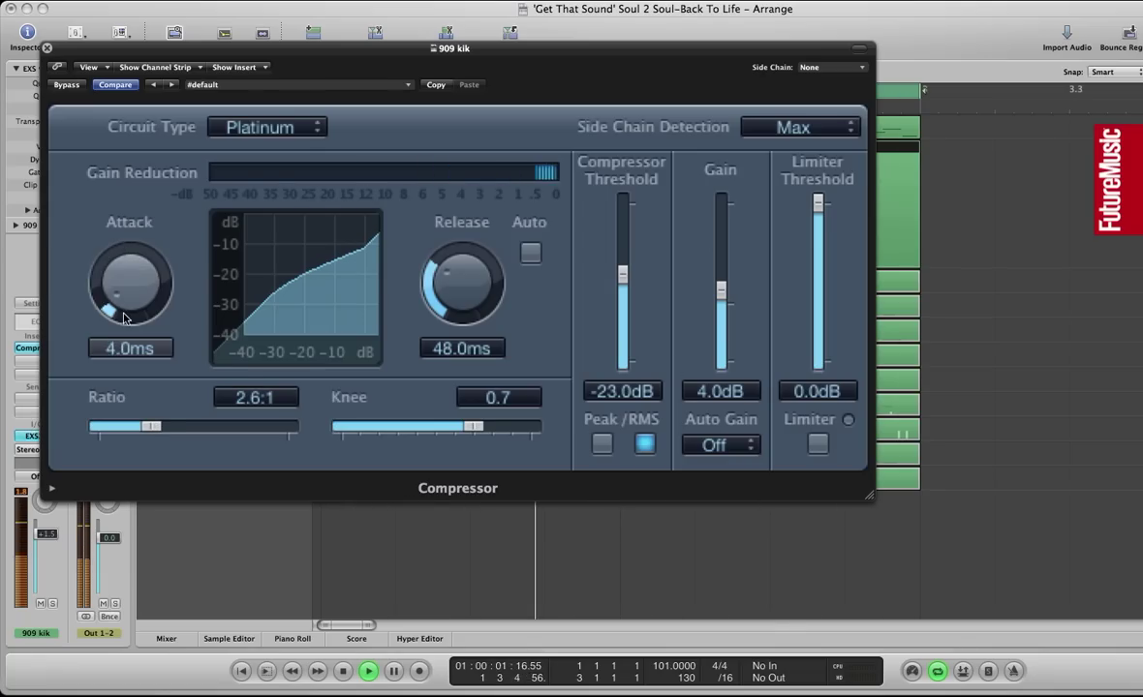
{"action": "left_click_drag", "start_coordinate": [124, 322], "coordinate": [121, 313]}
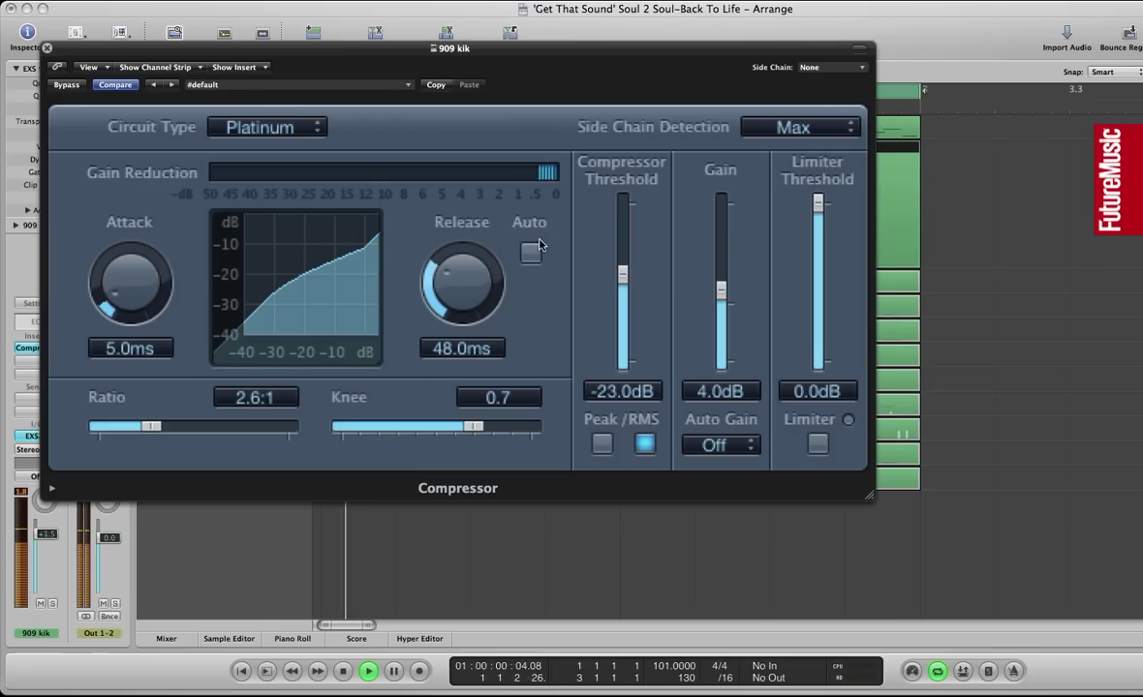
{"action": "left_click_drag", "start_coordinate": [719, 293], "coordinate": [719, 285]}
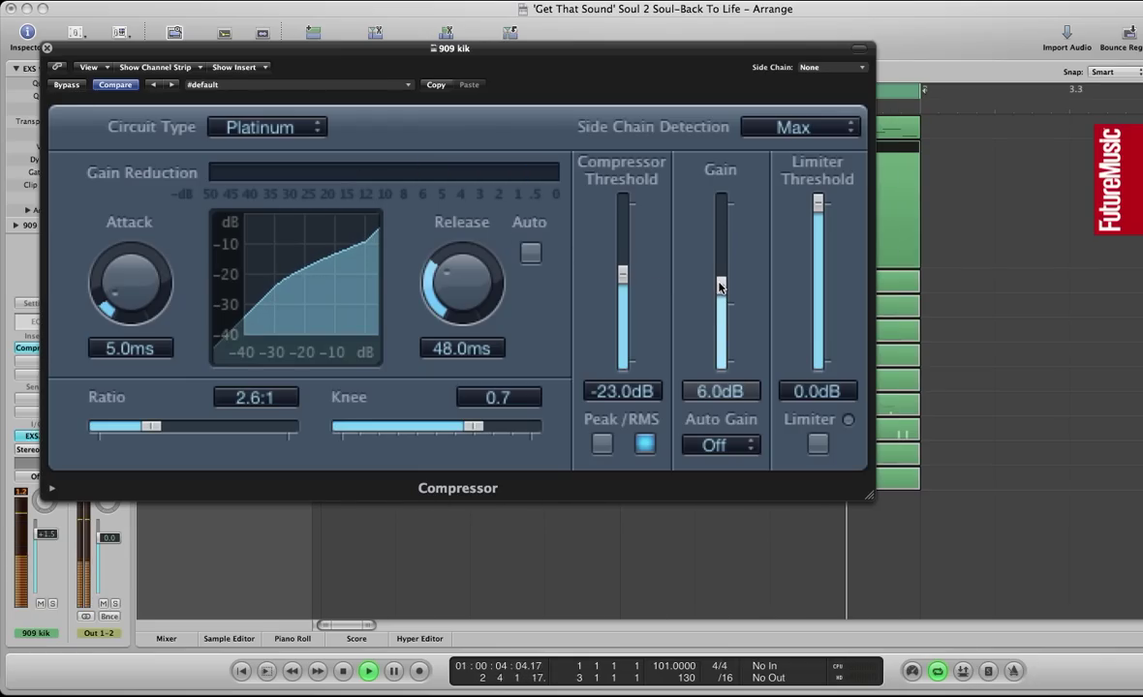
{"action": "left_click", "coordinate": [47, 46]}
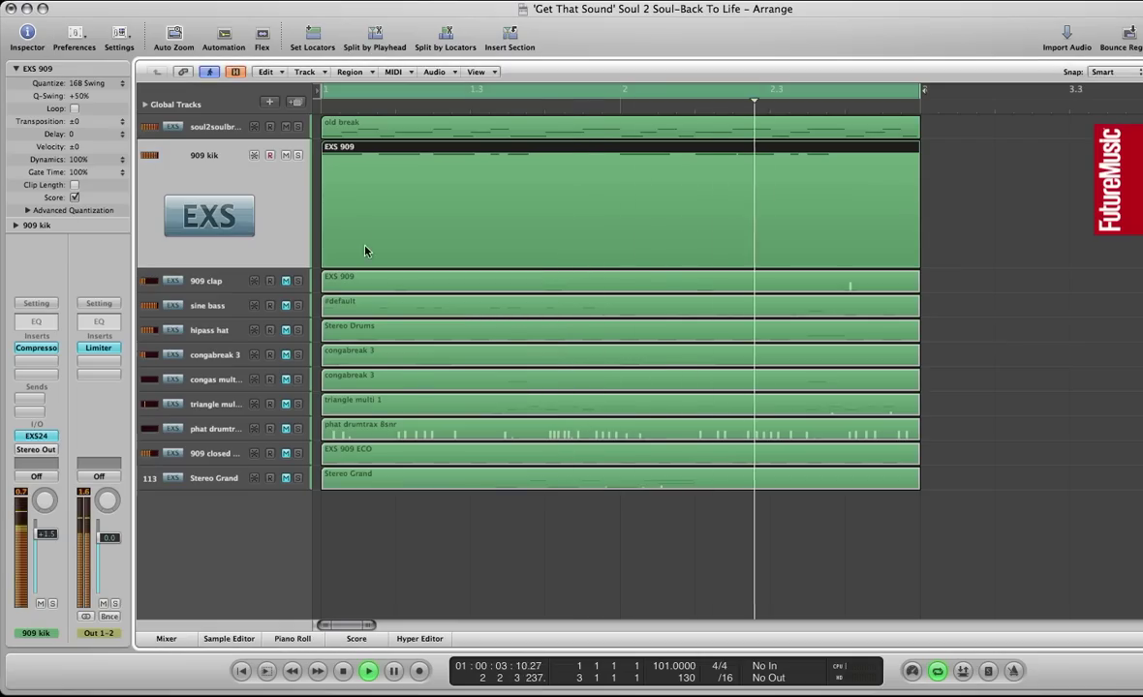
Step: Unmute the 909 clap track, check its EXS 909 sampler, and select the sine bass track
{"action": "left_click", "coordinate": [219, 281]}
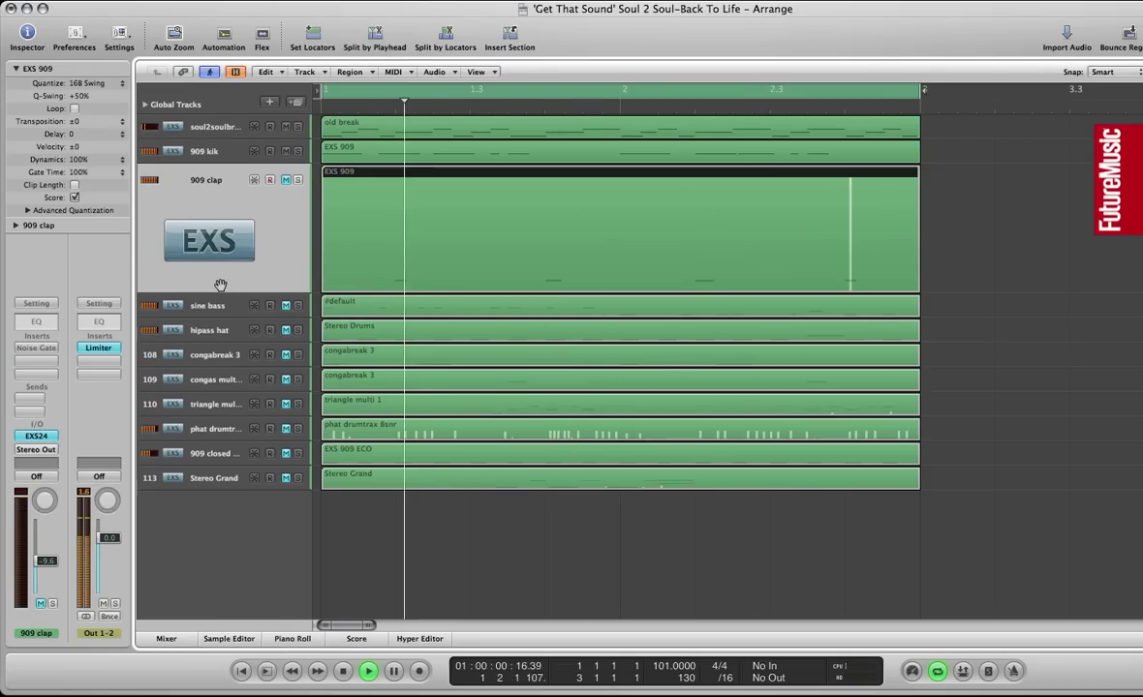
{"action": "left_click", "coordinate": [286, 180]}
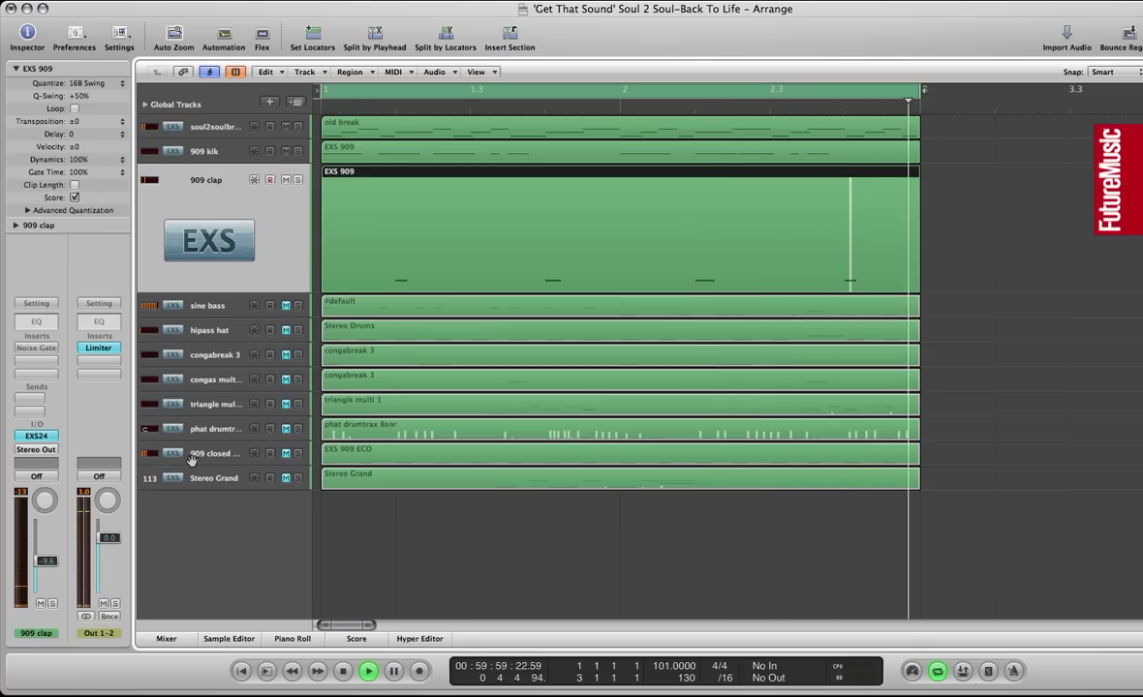
{"action": "left_click", "coordinate": [49, 437]}
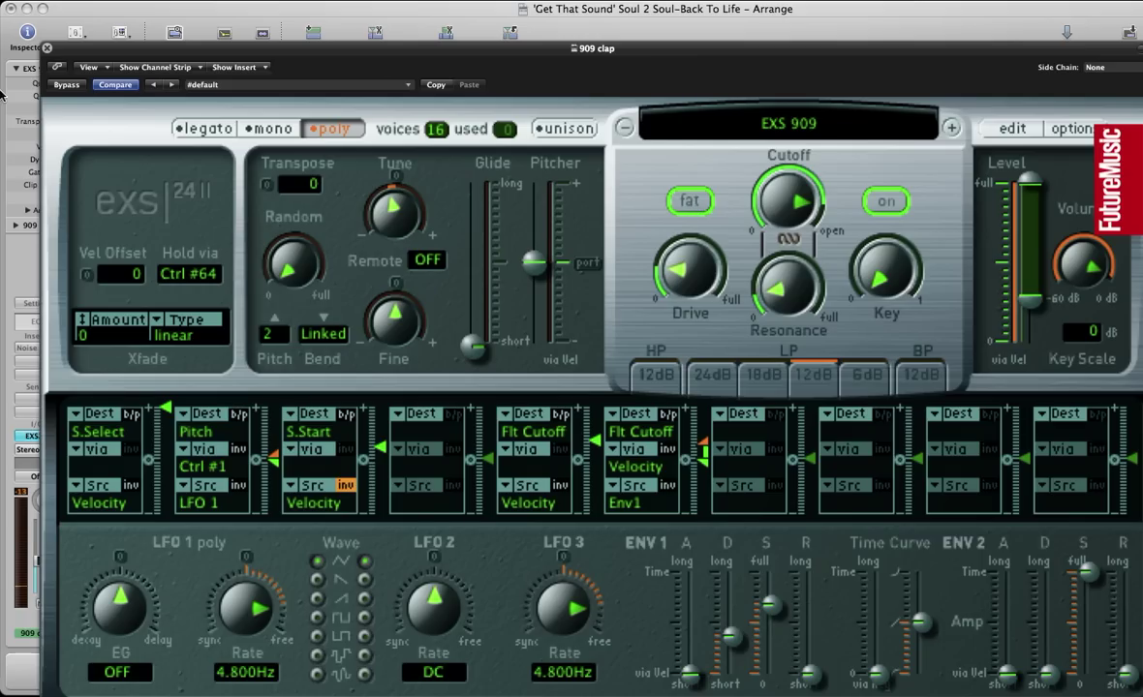
{"action": "left_click", "coordinate": [47, 49]}
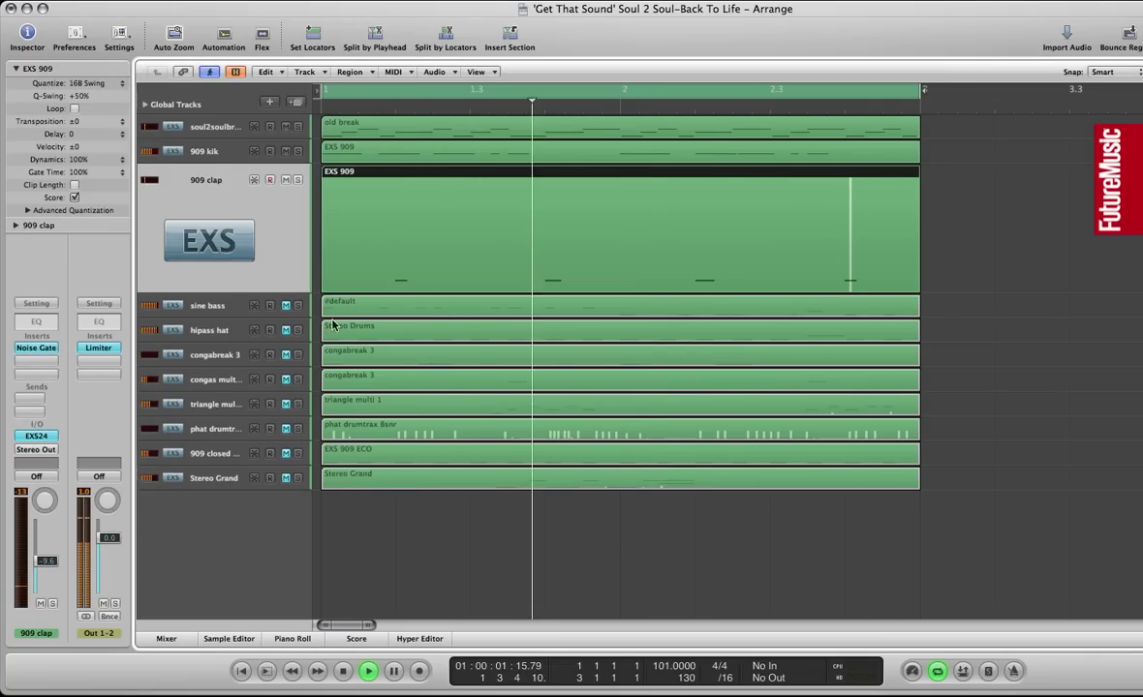
{"action": "left_click", "coordinate": [218, 305]}
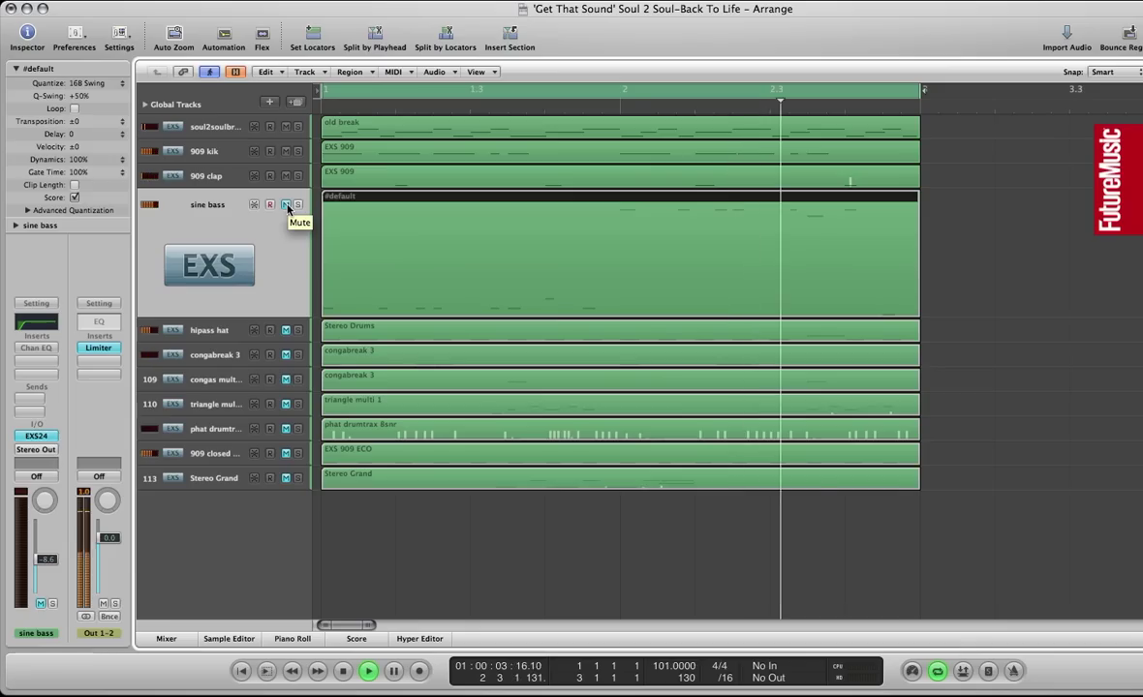
Step: Open the 909 kik region's notes and shorten one kick note in the second bar
{"action": "double_click", "coordinate": [401, 185]}
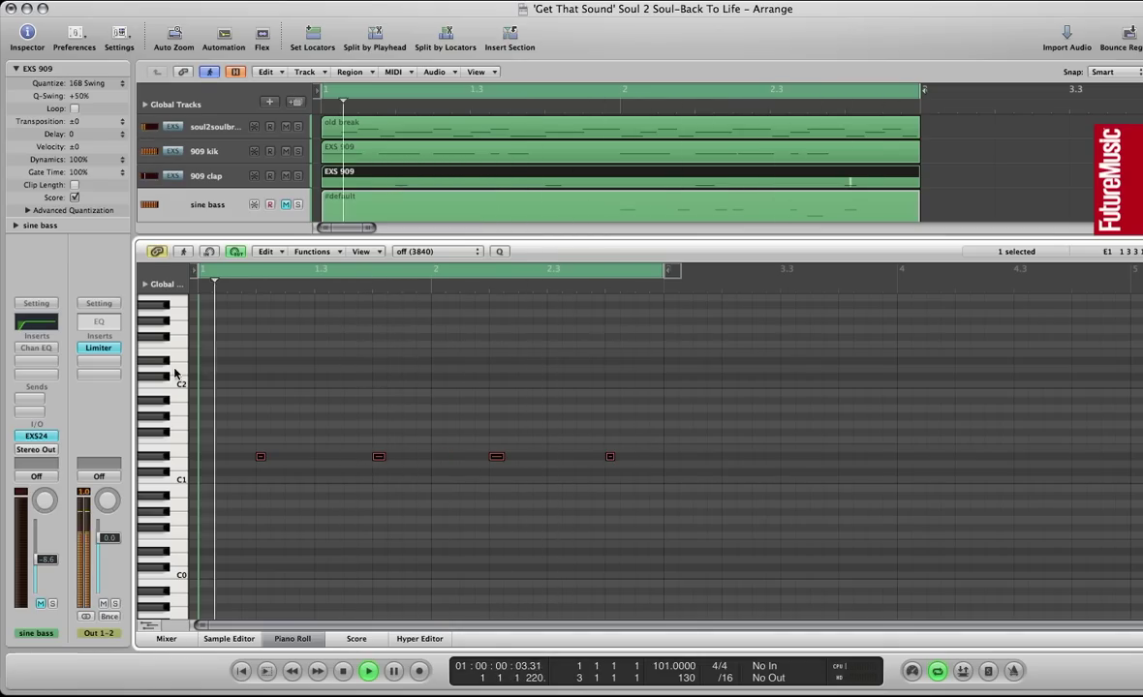
{"action": "left_click", "coordinate": [308, 640]}
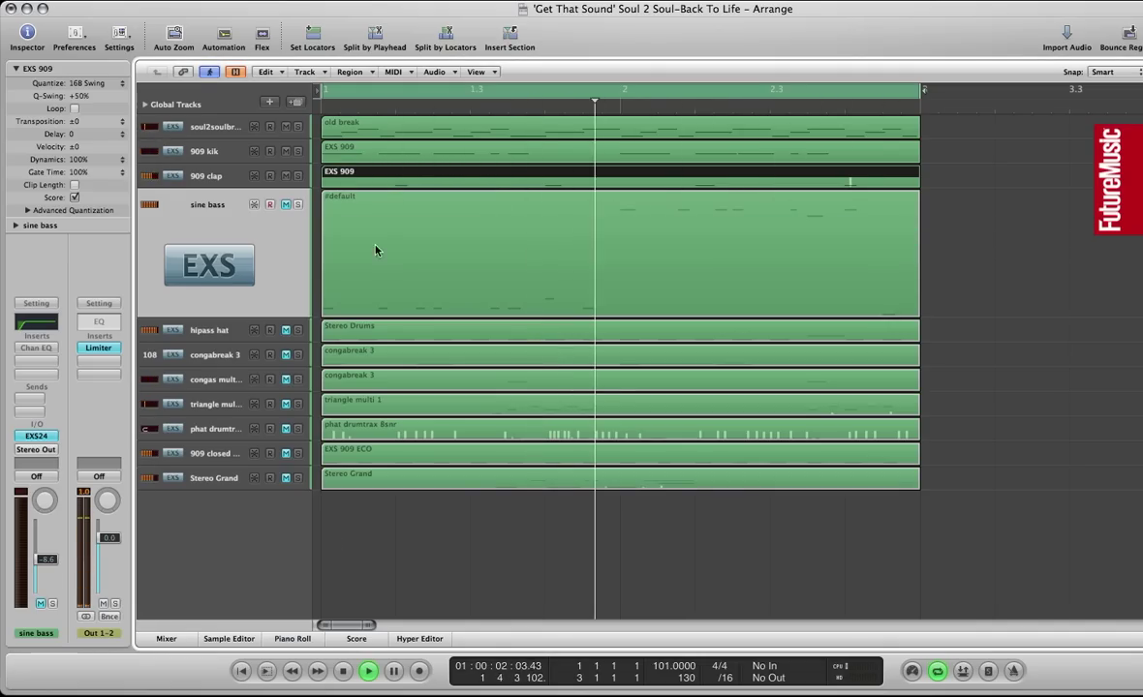
{"action": "double_click", "coordinate": [366, 174]}
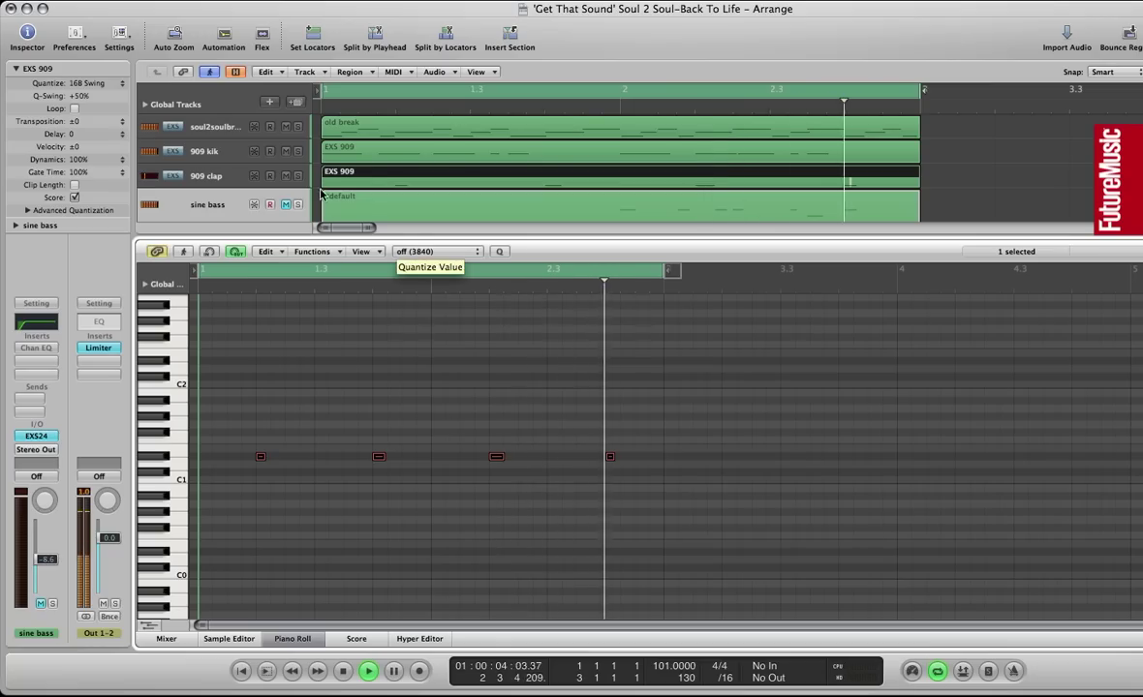
{"action": "left_click", "coordinate": [327, 152]}
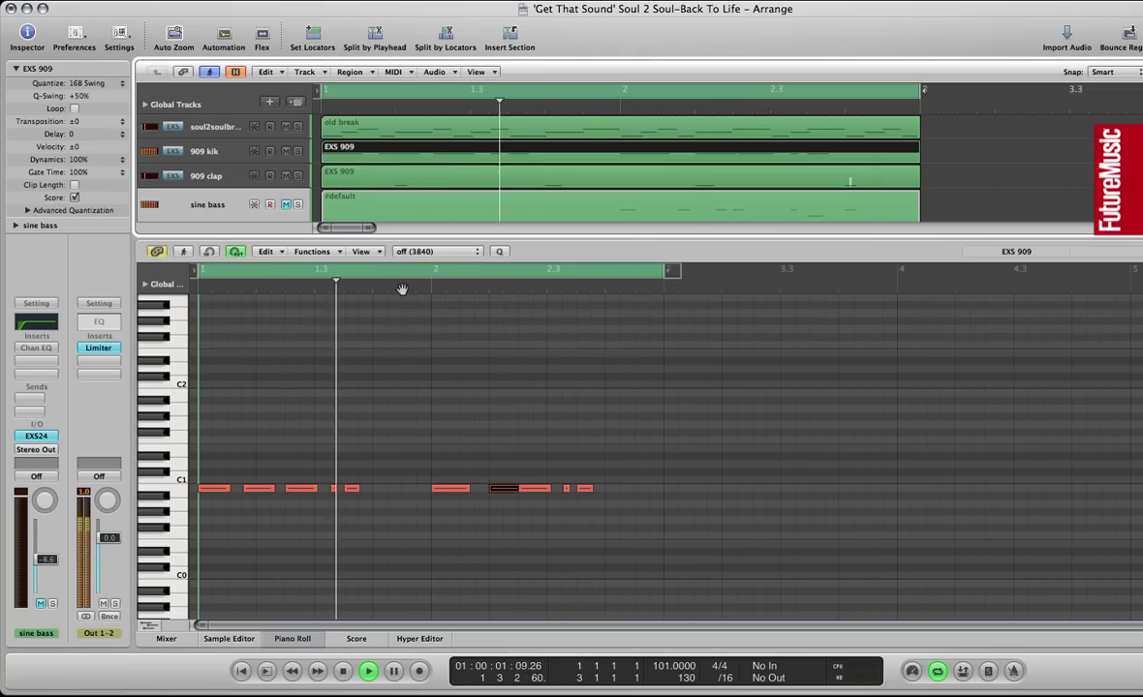
{"action": "left_click", "coordinate": [445, 392]}
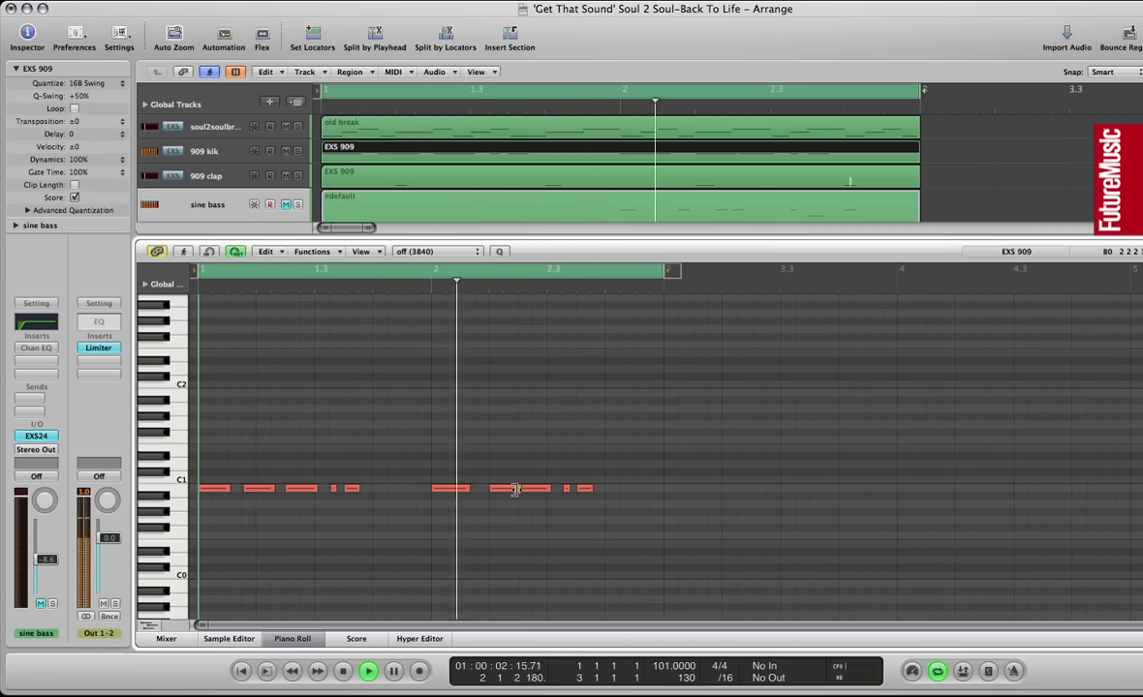
{"action": "left_click_drag", "start_coordinate": [519, 488], "coordinate": [500, 490]}
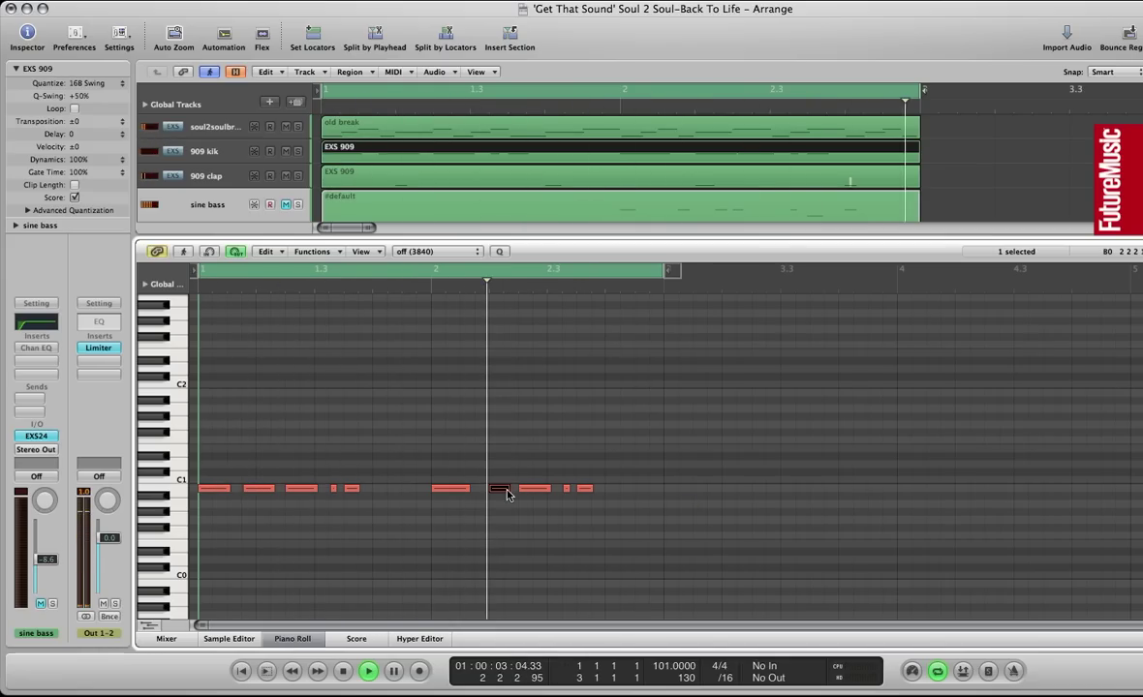
{"action": "left_click", "coordinate": [293, 639]}
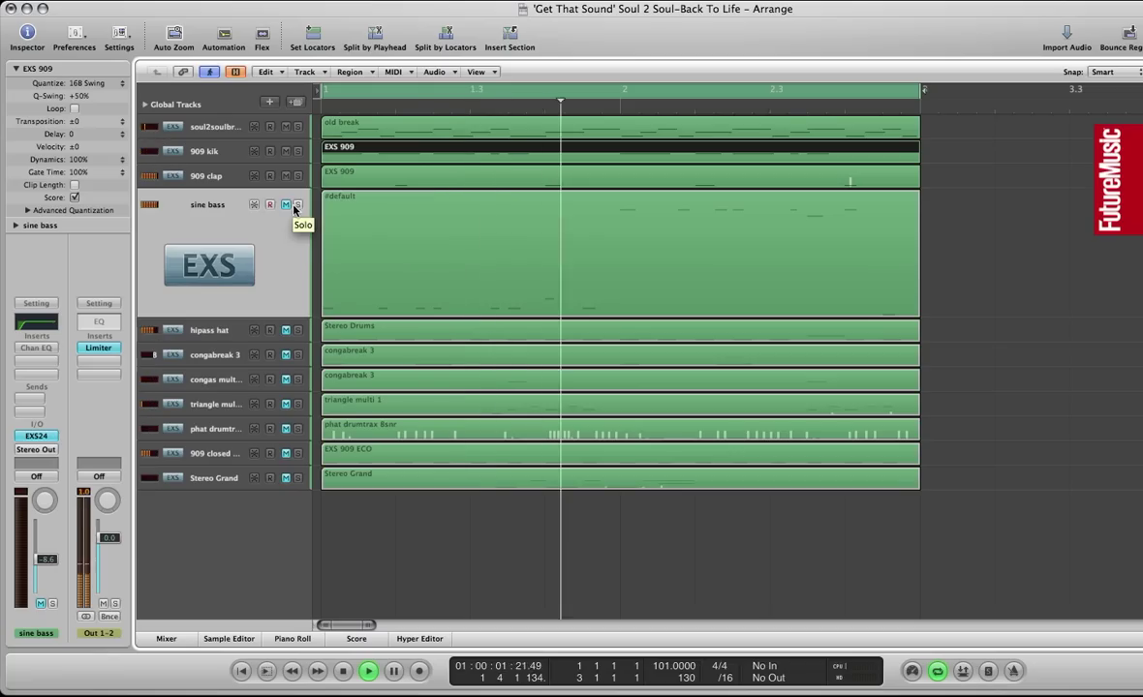
Step: Enable the sine bass Channel EQ, show its notes, and raise its volume to -3.9 dB
{"action": "left_click", "coordinate": [207, 204]}
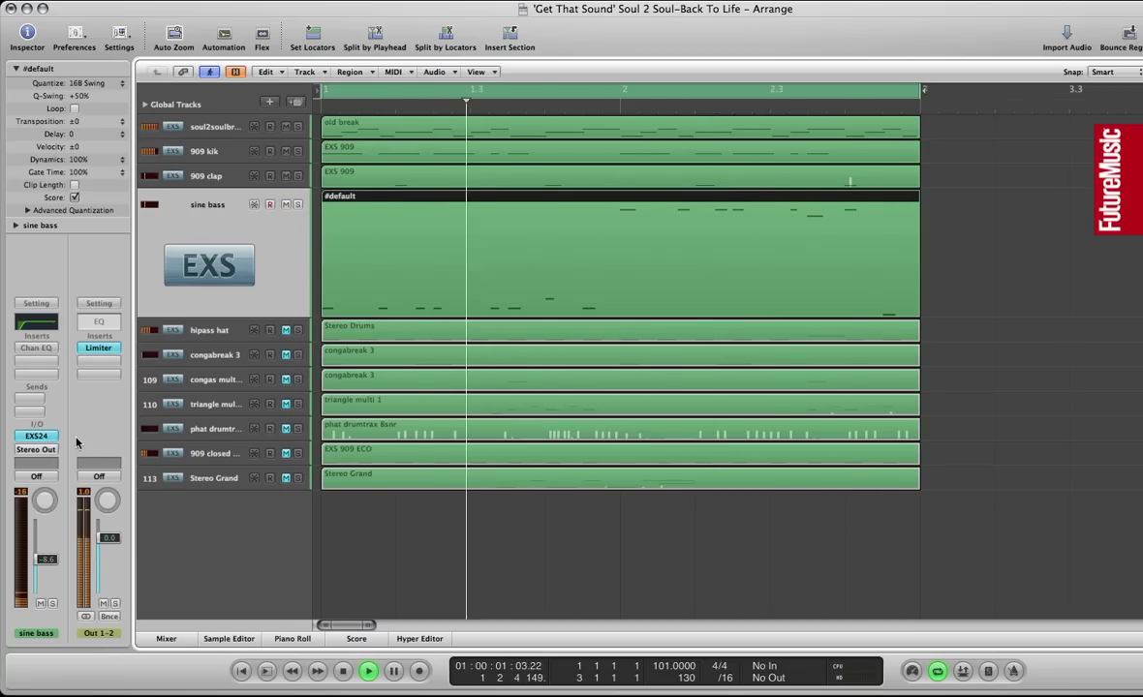
{"action": "left_click", "coordinate": [35, 349], "text": "alt"}
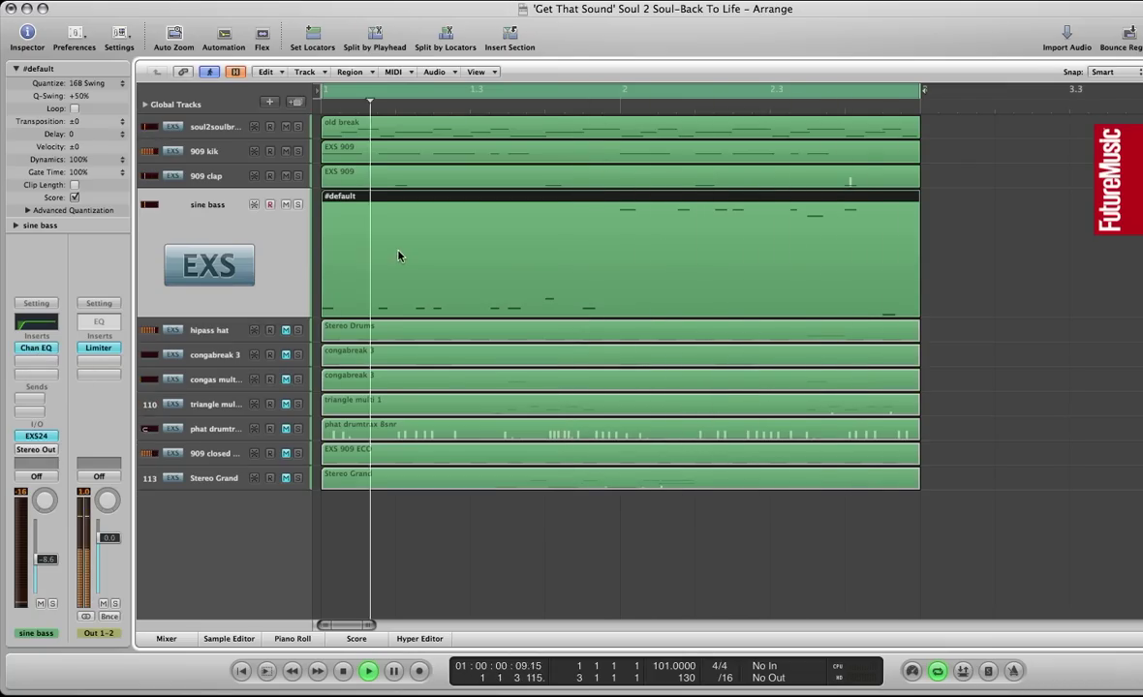
{"action": "double_click", "coordinate": [366, 230]}
{"action": "left_click_drag", "start_coordinate": [52, 568], "coordinate": [53, 556]}
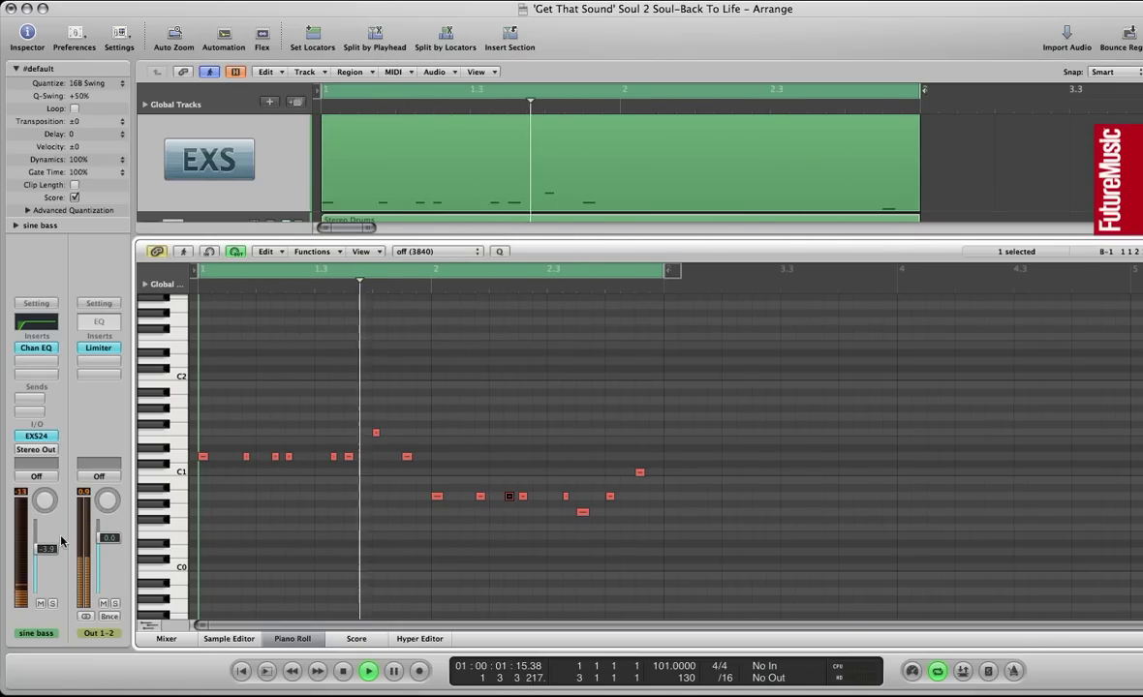
{"action": "left_click", "coordinate": [36, 360]}
Step: Add a Compressor to the sine bass: -22.5 dB threshold, 2.1:1 ratio, 4.5 ms attack
{"action": "mouse_move", "coordinate": [37, 389]}
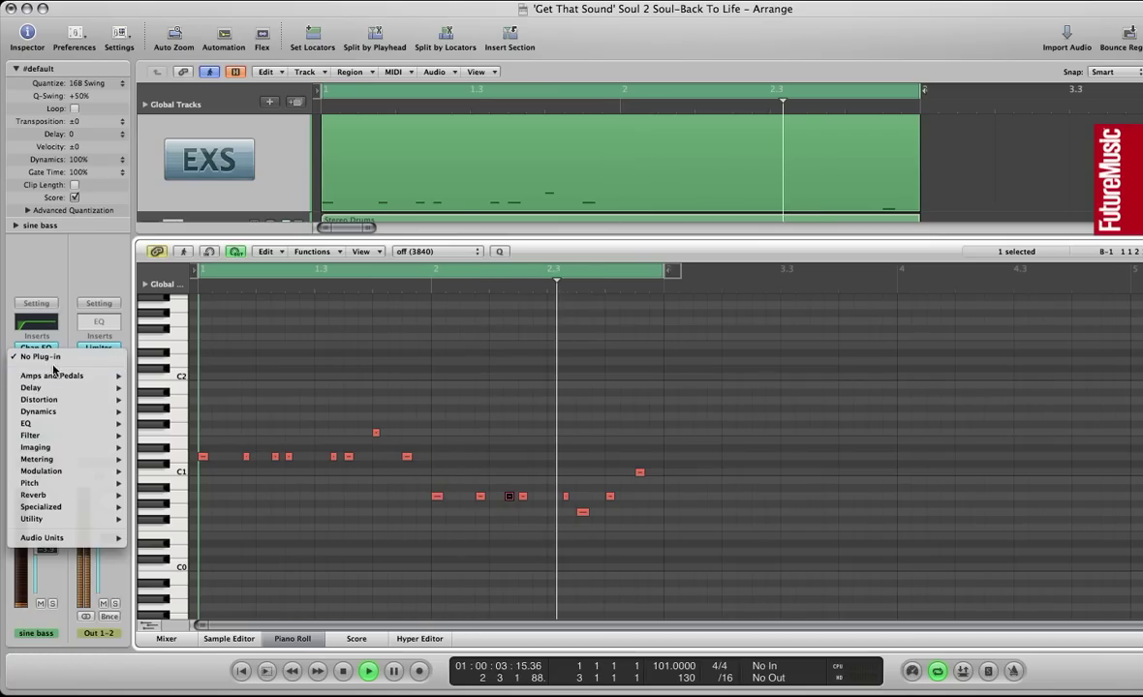
{"action": "mouse_move", "coordinate": [39, 412]}
{"action": "left_click", "coordinate": [152, 425]}
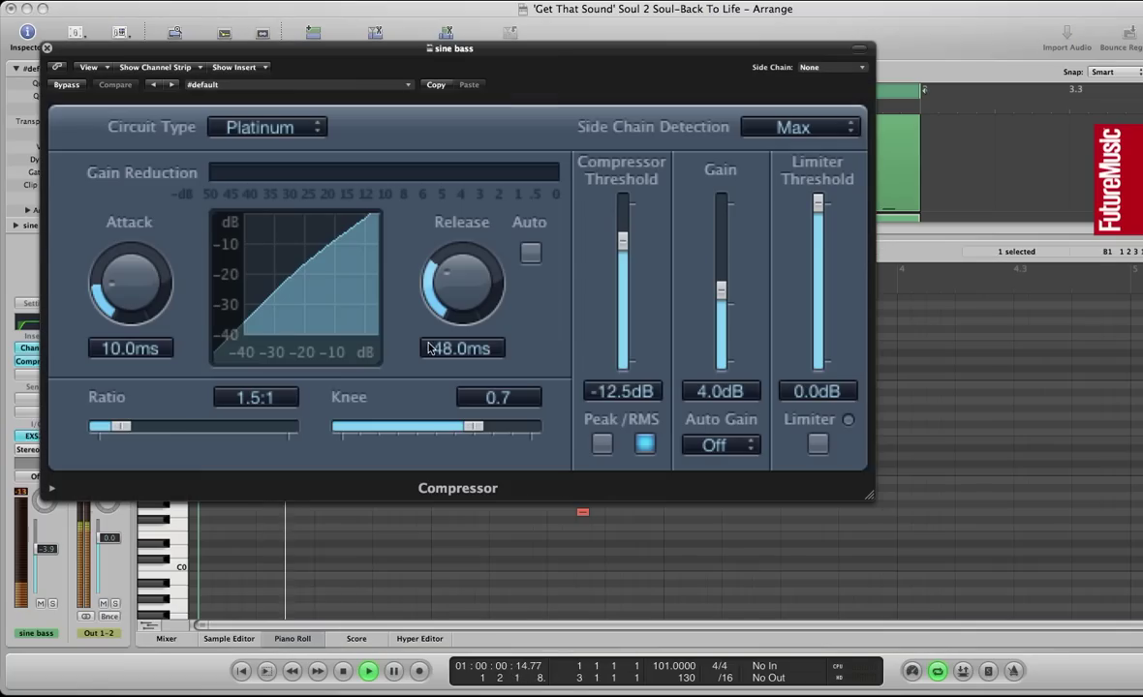
{"action": "left_click_drag", "start_coordinate": [627, 282], "coordinate": [625, 288]}
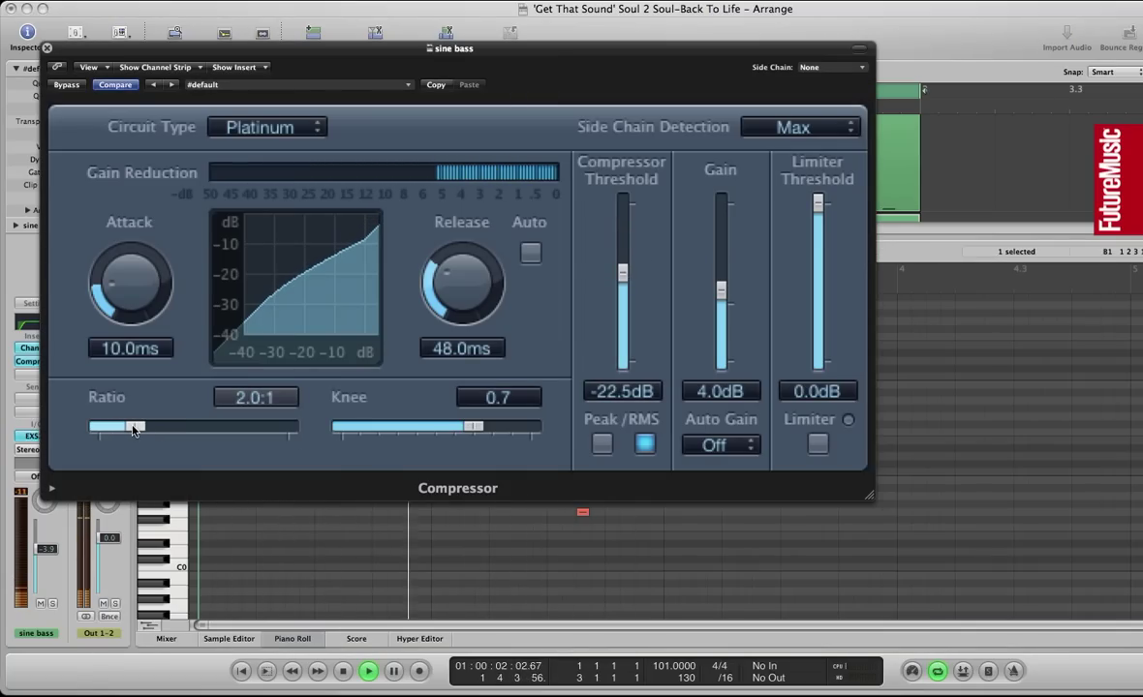
{"action": "left_click_drag", "start_coordinate": [135, 430], "coordinate": [165, 432]}
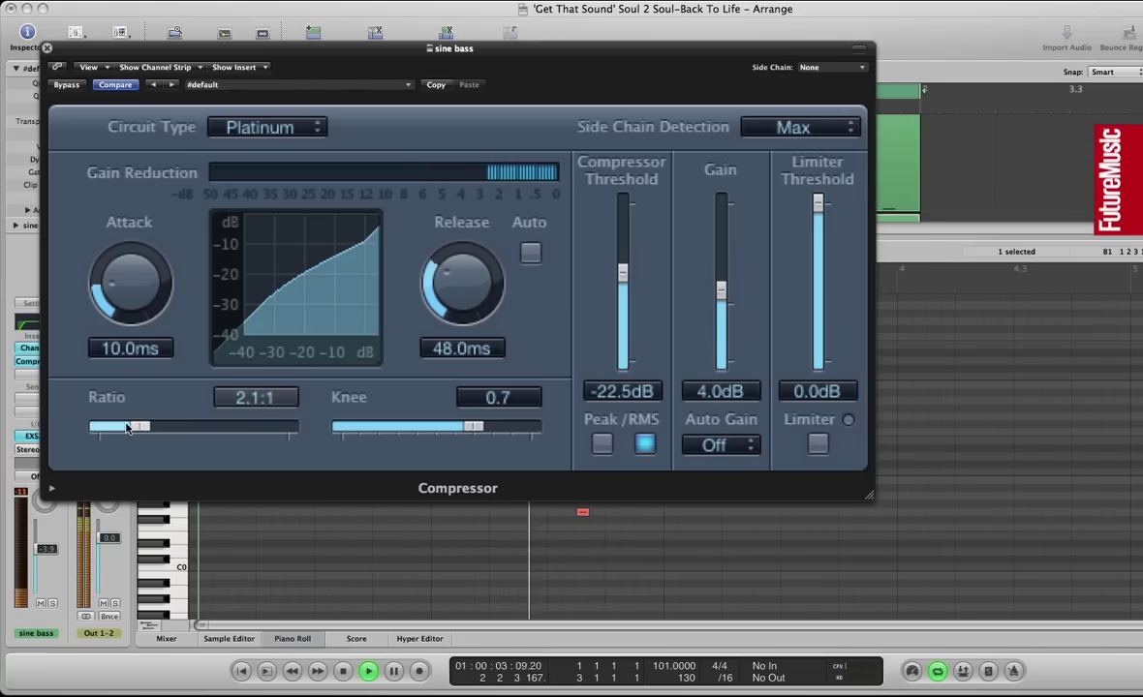
{"action": "left_click_drag", "start_coordinate": [111, 267], "coordinate": [126, 315]}
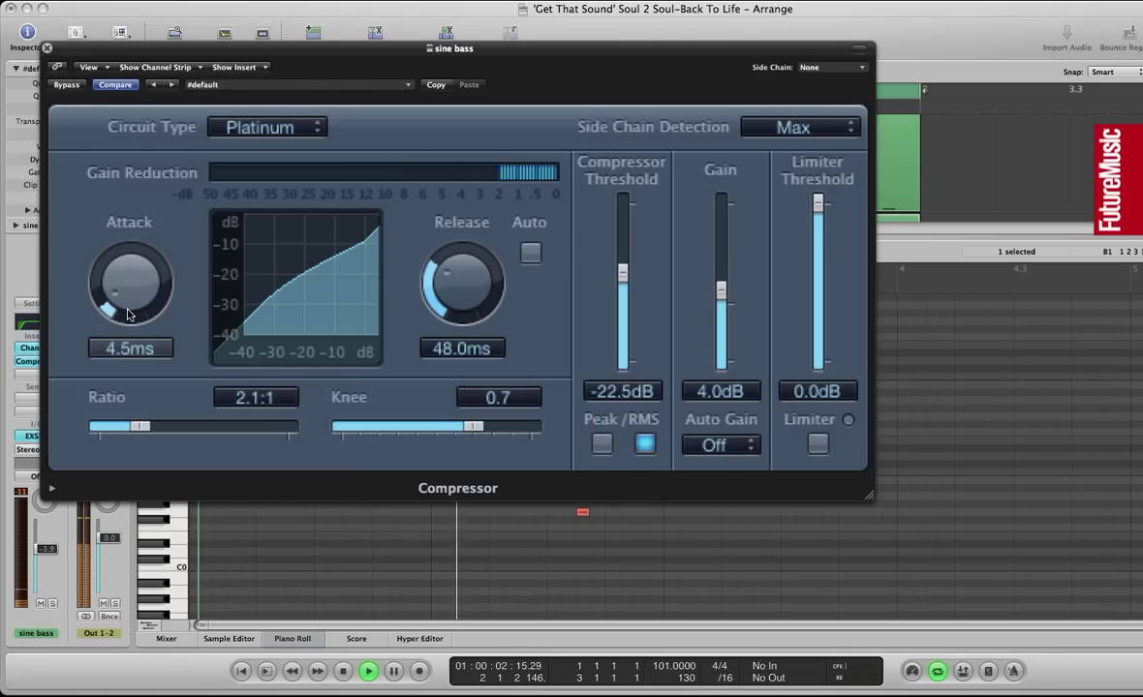
{"action": "left_click", "coordinate": [46, 48]}
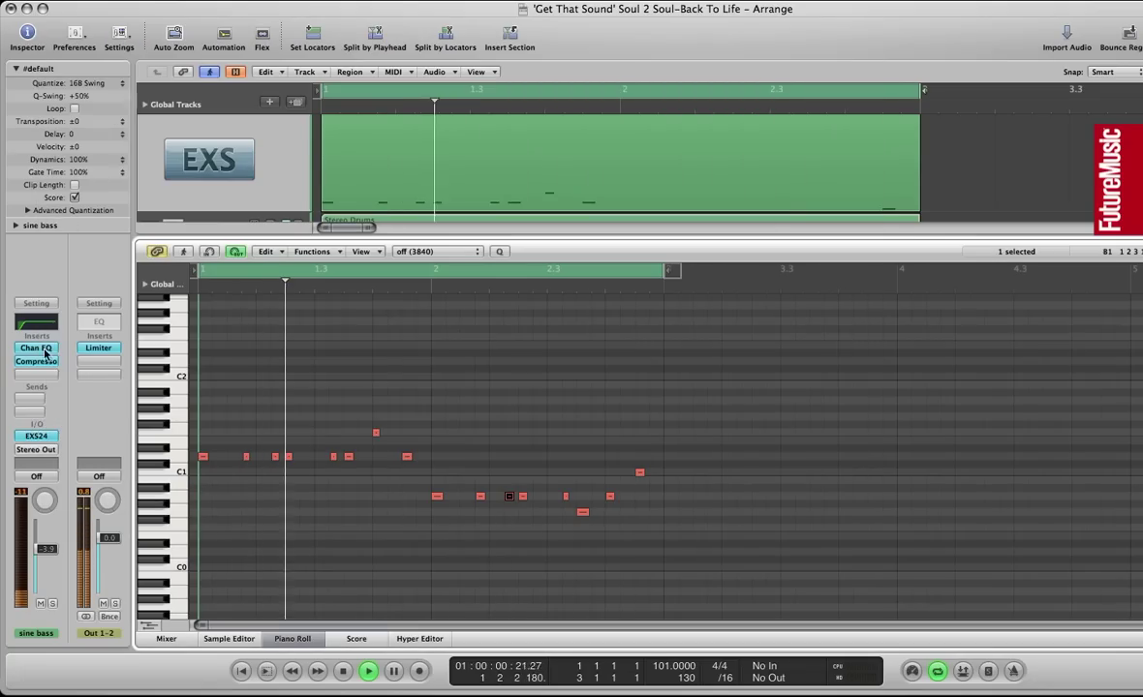
Step: Set the sine bass EXS24 Drive near 10.6% and lower its volume to -5.0 dB
{"action": "left_click", "coordinate": [45, 437]}
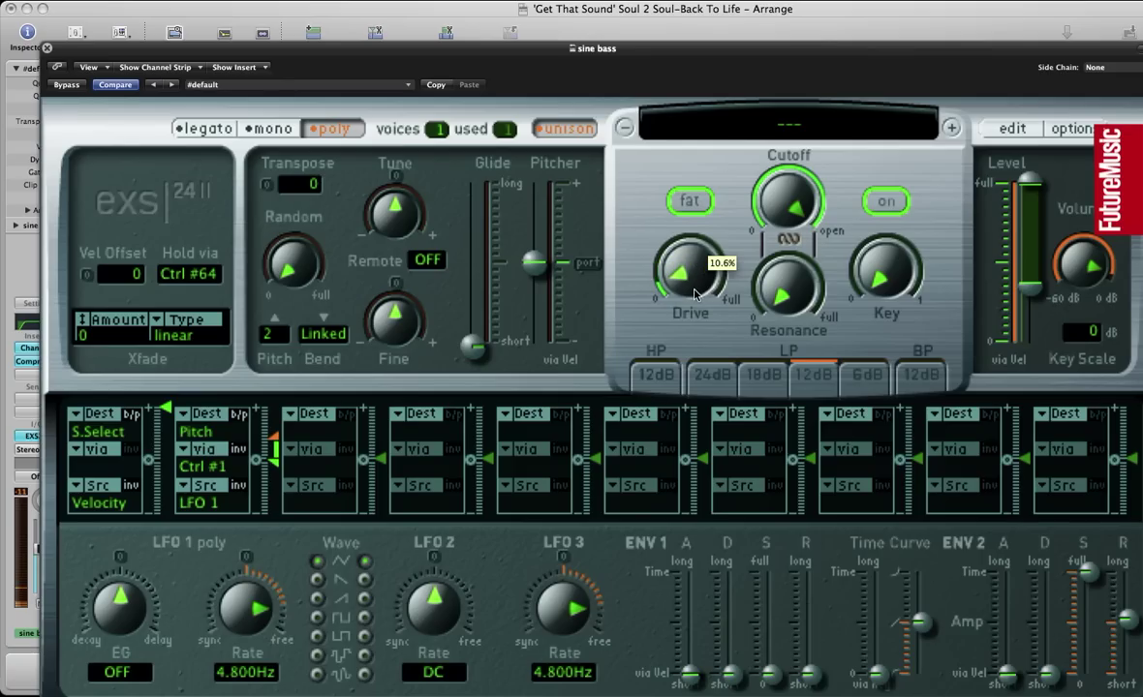
{"action": "left_click", "coordinate": [46, 49]}
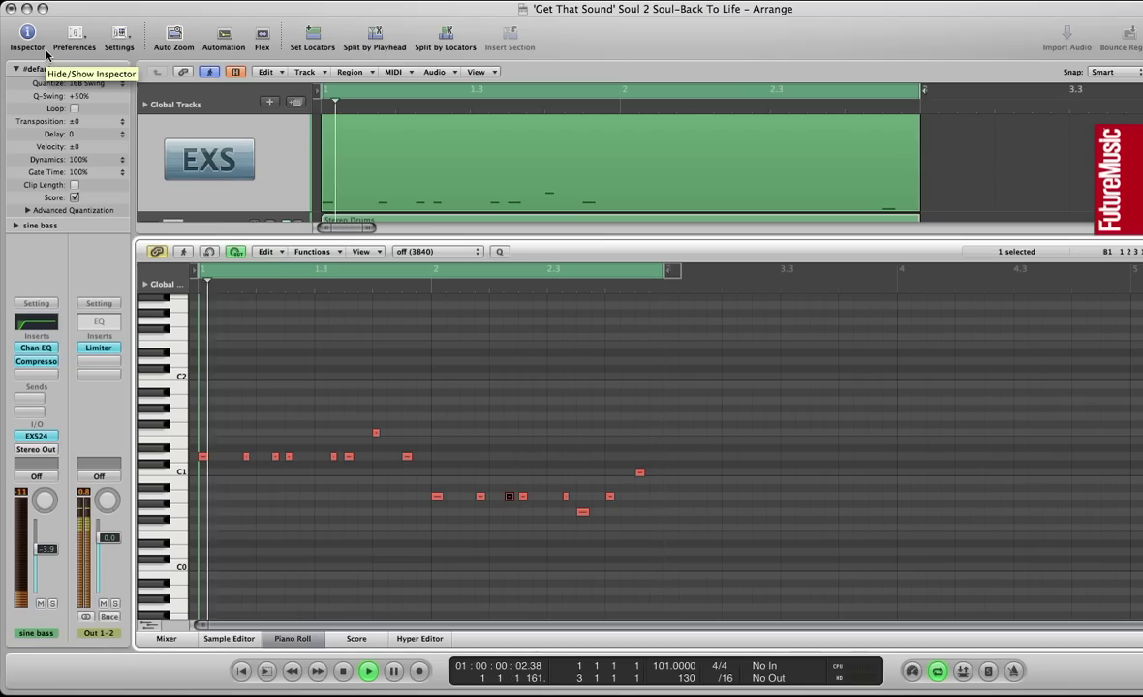
{"action": "left_click", "coordinate": [287, 640]}
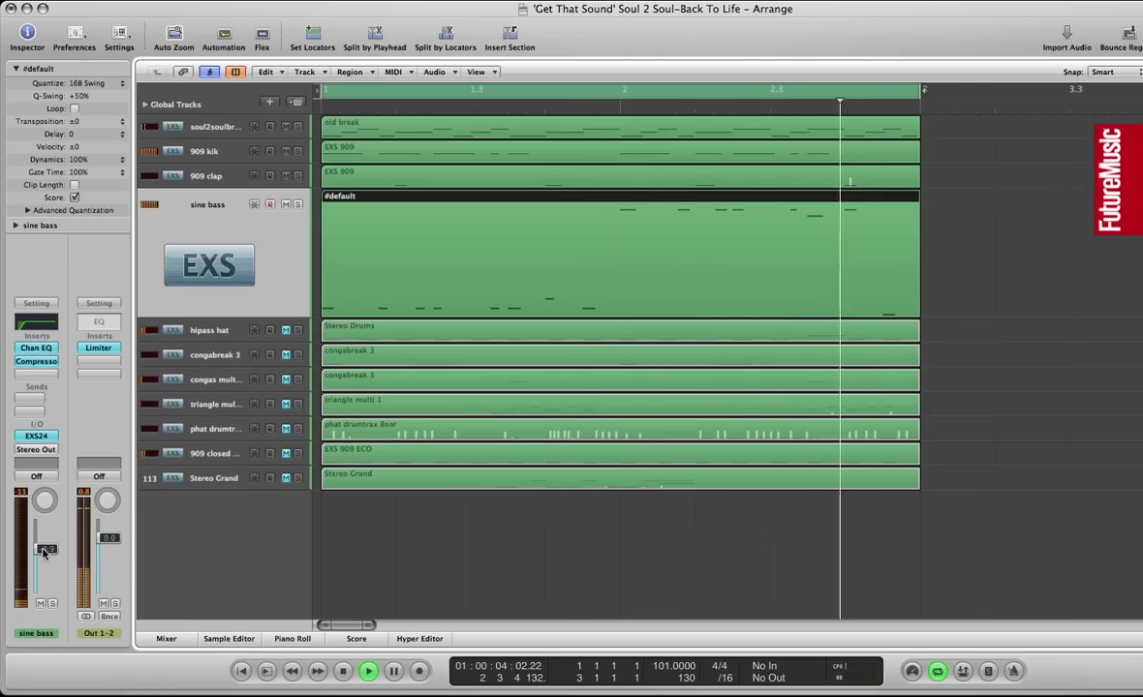
{"action": "left_click_drag", "start_coordinate": [46, 549], "coordinate": [45, 552]}
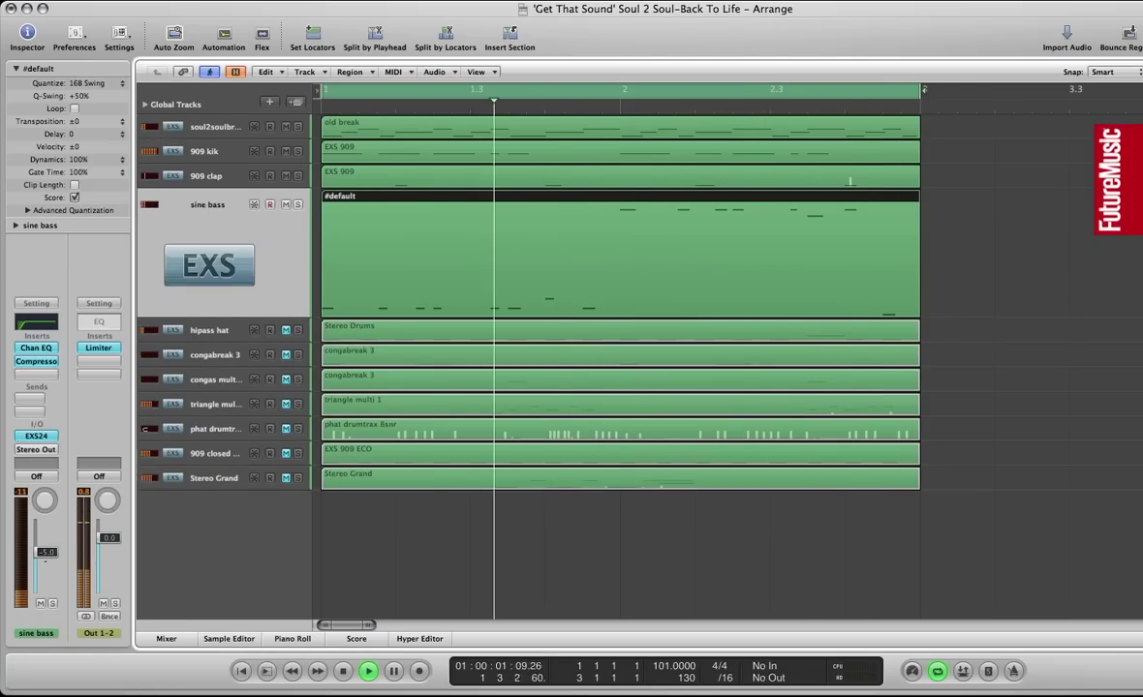
Step: Unmute the hipass hat, enable its Channel EQ, and browse Audio Units > Audio Damage for the next slot
{"action": "left_click", "coordinate": [209, 332]}
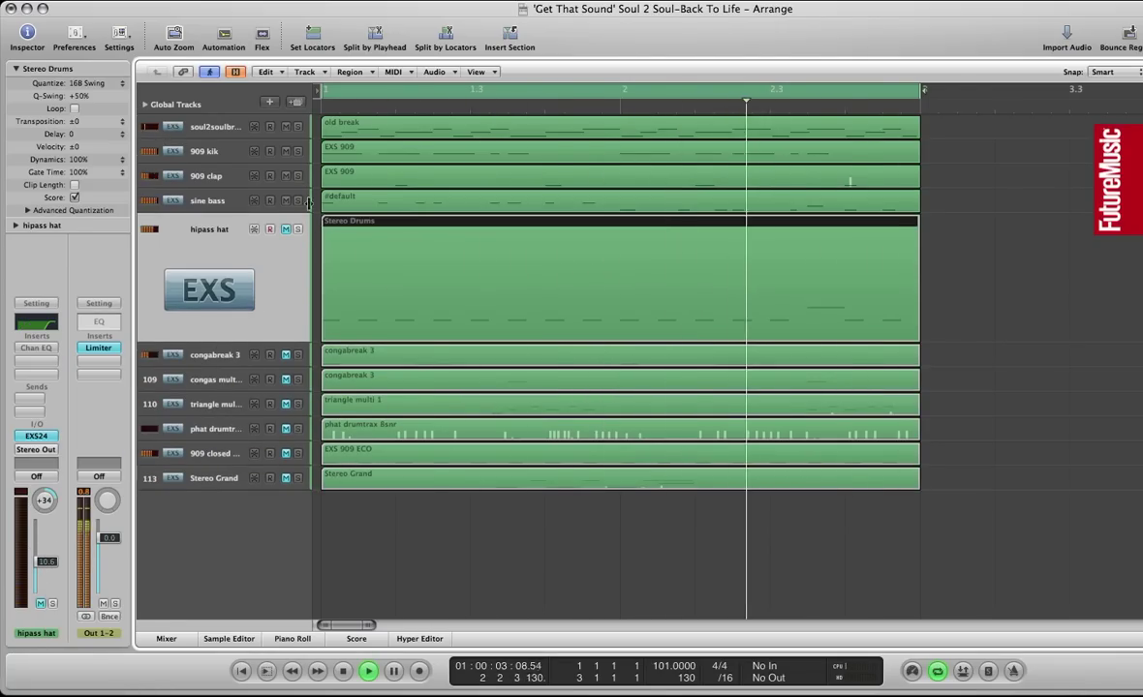
{"action": "left_click", "coordinate": [286, 229]}
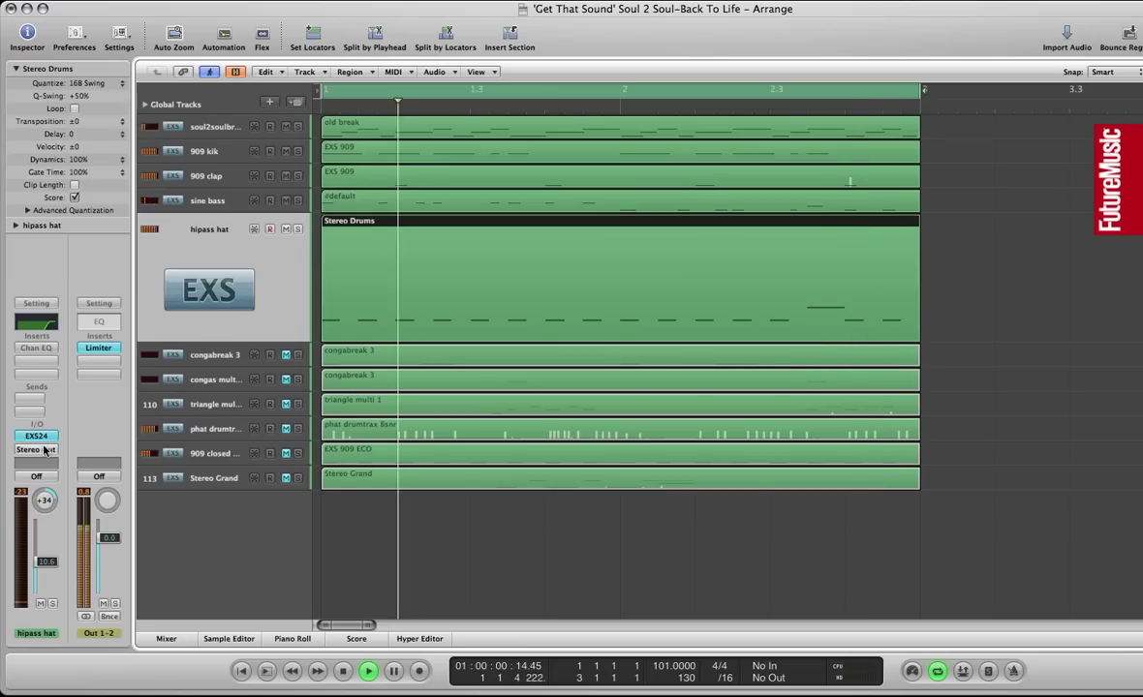
{"action": "left_click", "coordinate": [46, 351], "text": "alt"}
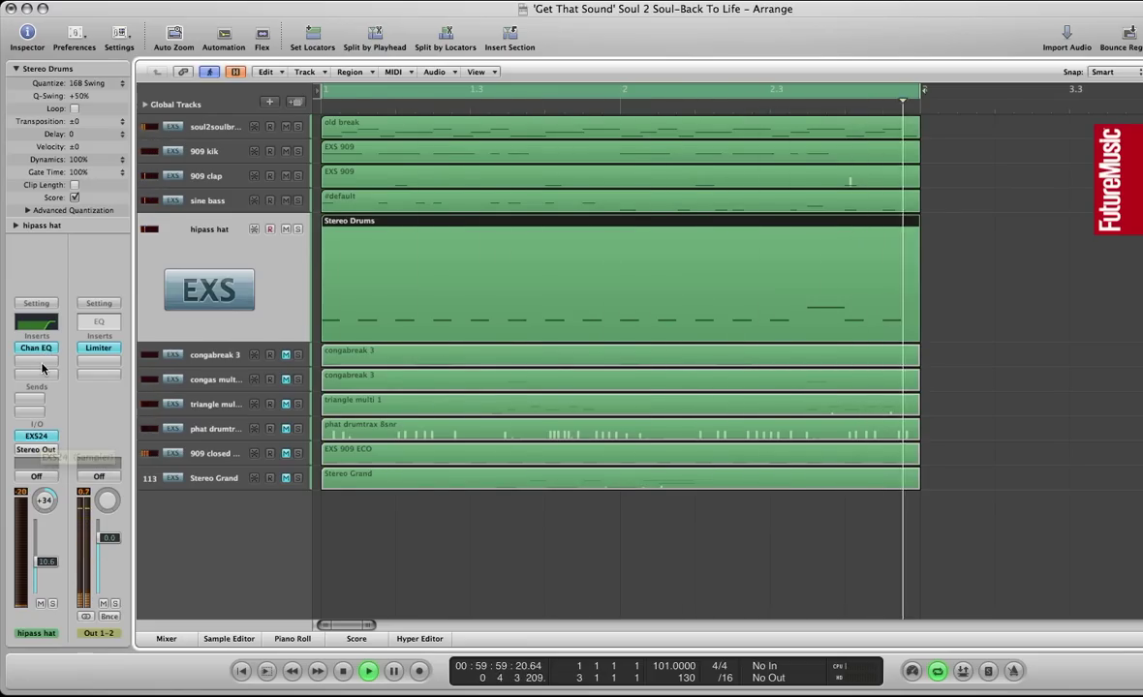
{"action": "left_click", "coordinate": [43, 366]}
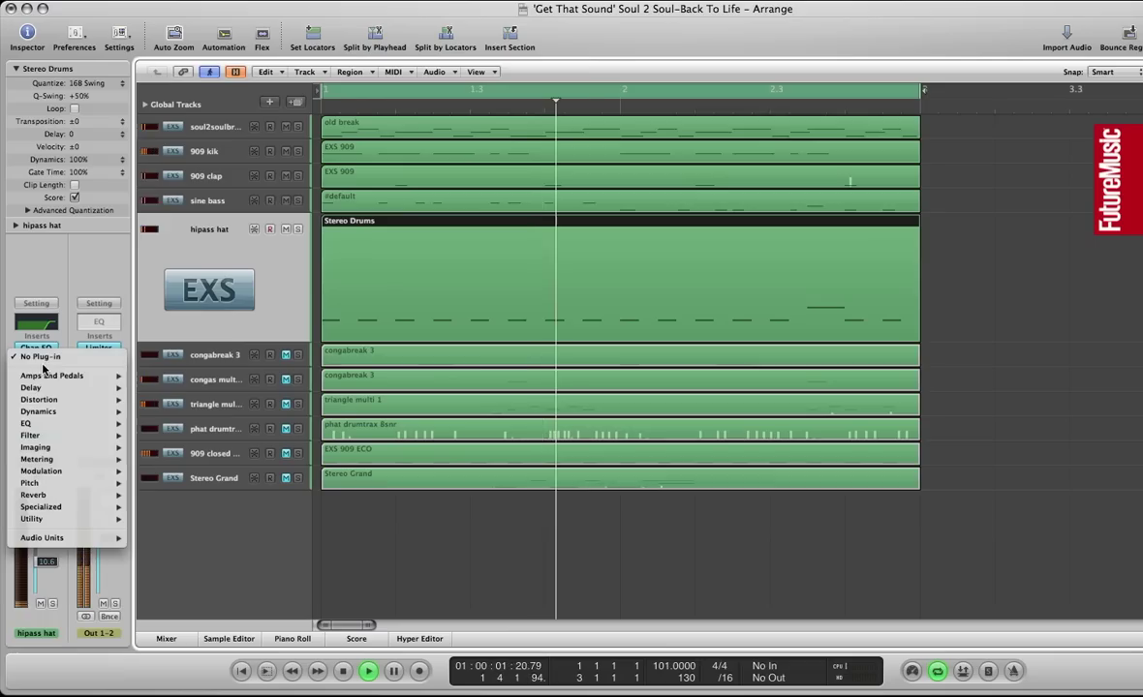
{"action": "mouse_move", "coordinate": [58, 537]}
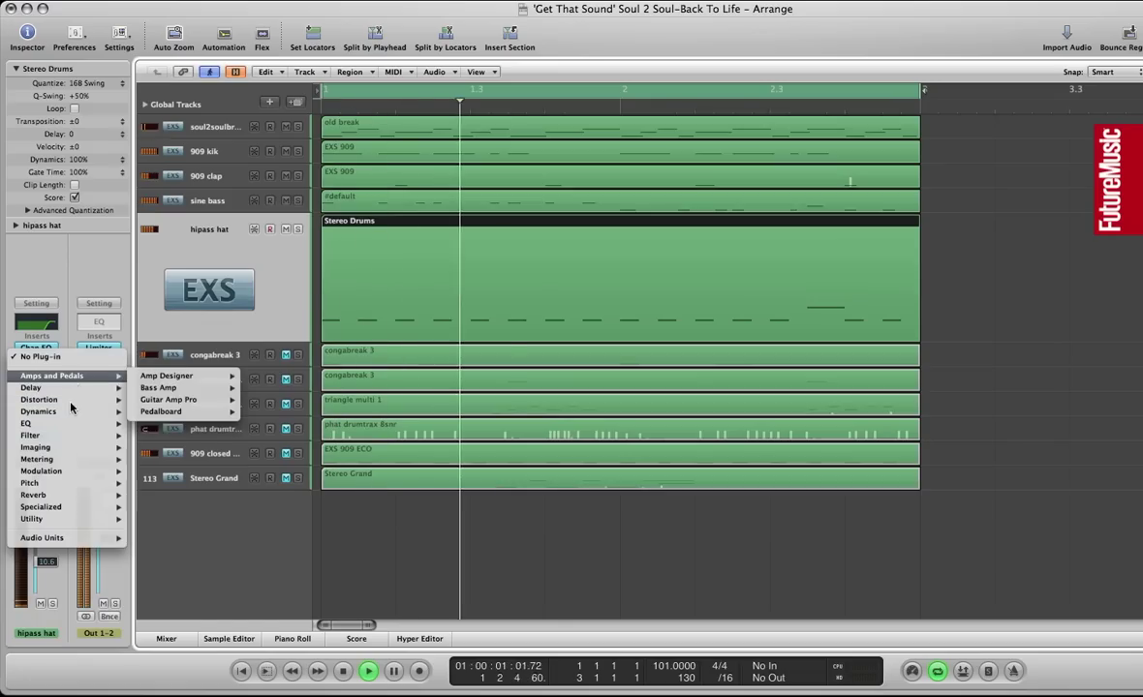
Step: Insert Reverence on the hipass hat with 66 ms pre-delay and 2.2 s reverb time
{"action": "mouse_move", "coordinate": [148, 444]}
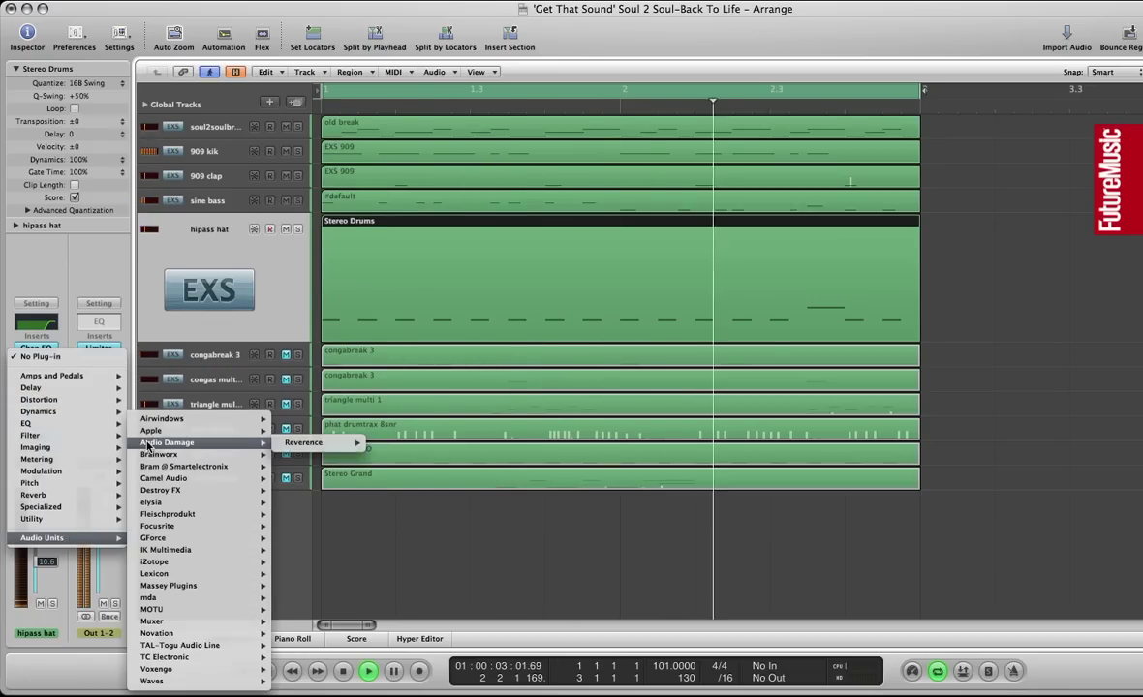
{"action": "left_click", "coordinate": [306, 443]}
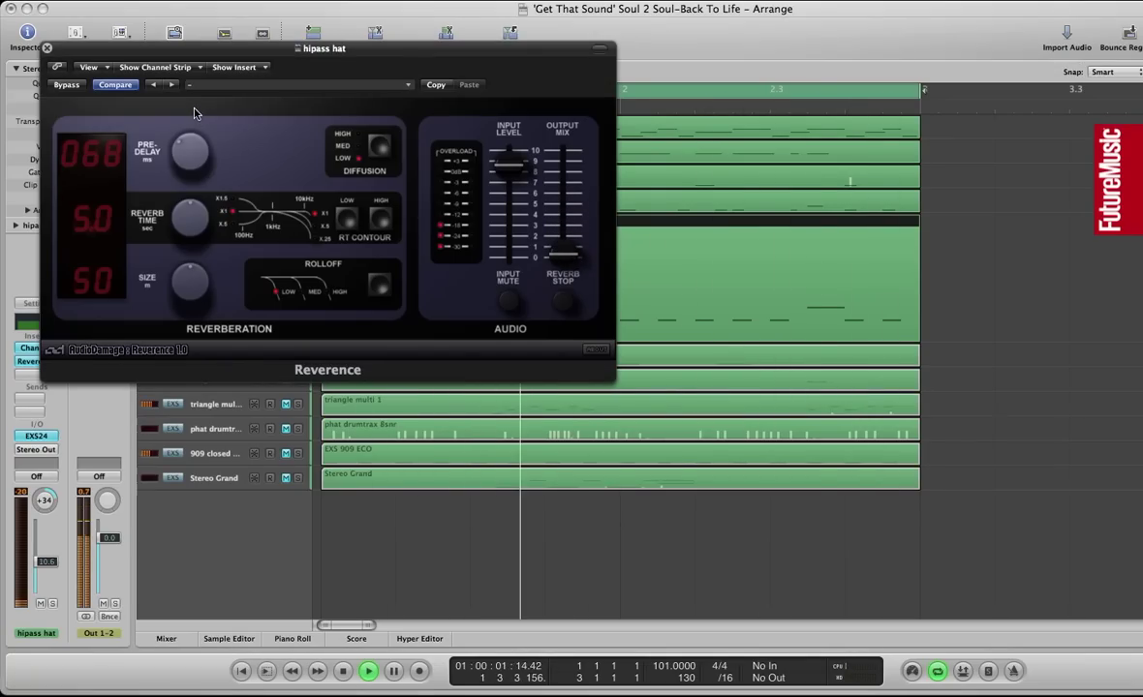
{"action": "left_click_drag", "start_coordinate": [191, 148], "coordinate": [191, 151]}
{"action": "left_click_drag", "start_coordinate": [191, 218], "coordinate": [189, 274]}
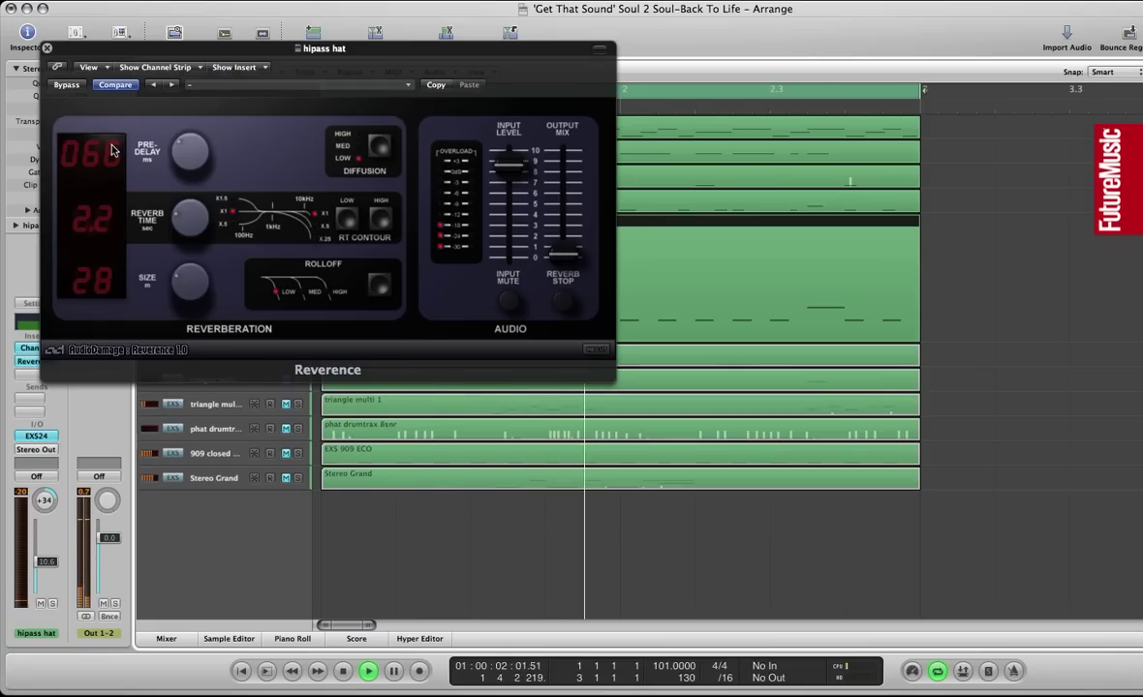
{"action": "left_click", "coordinate": [47, 47]}
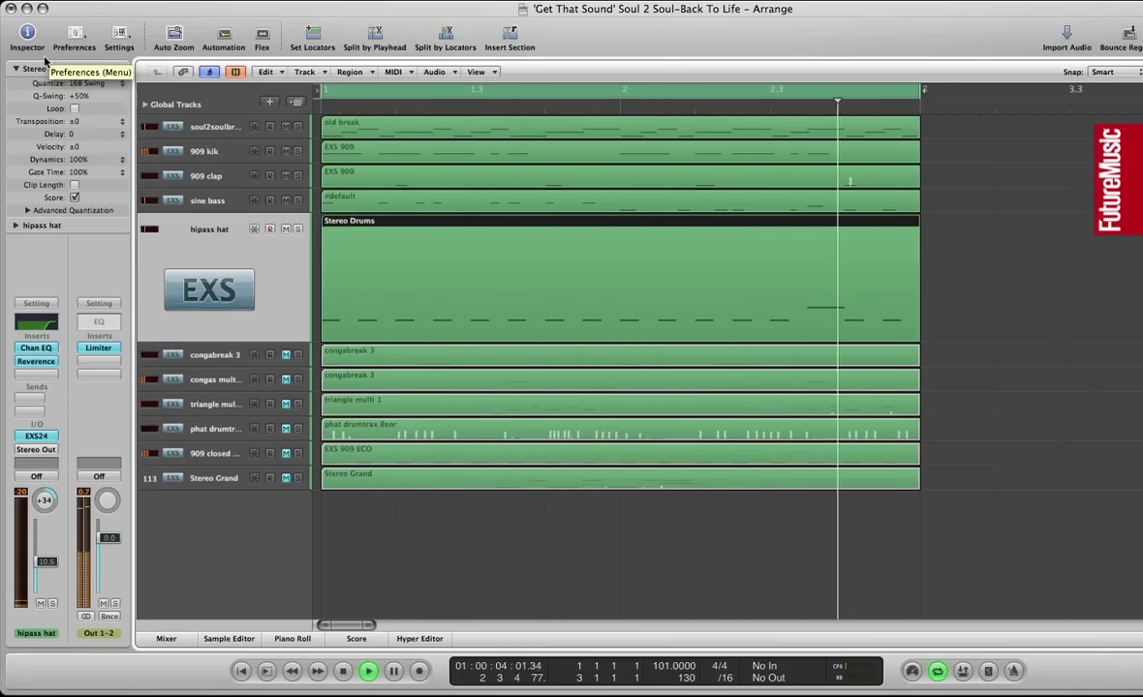
Step: Bypass the hipass hat's EQ and reverb to compare, then re-enable them
{"action": "left_click", "coordinate": [36, 362], "text": "alt"}
{"action": "left_click", "coordinate": [34, 349], "text": "alt"}
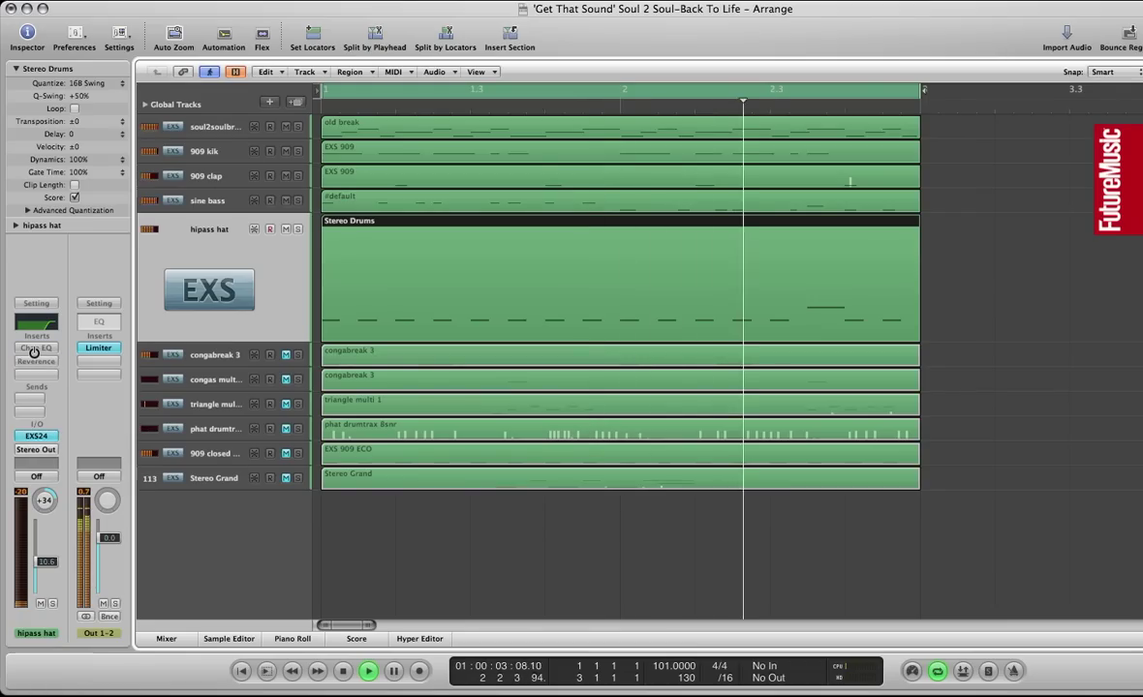
{"action": "left_click", "coordinate": [36, 349], "text": "alt"}
{"action": "left_click", "coordinate": [35, 361], "text": "alt"}
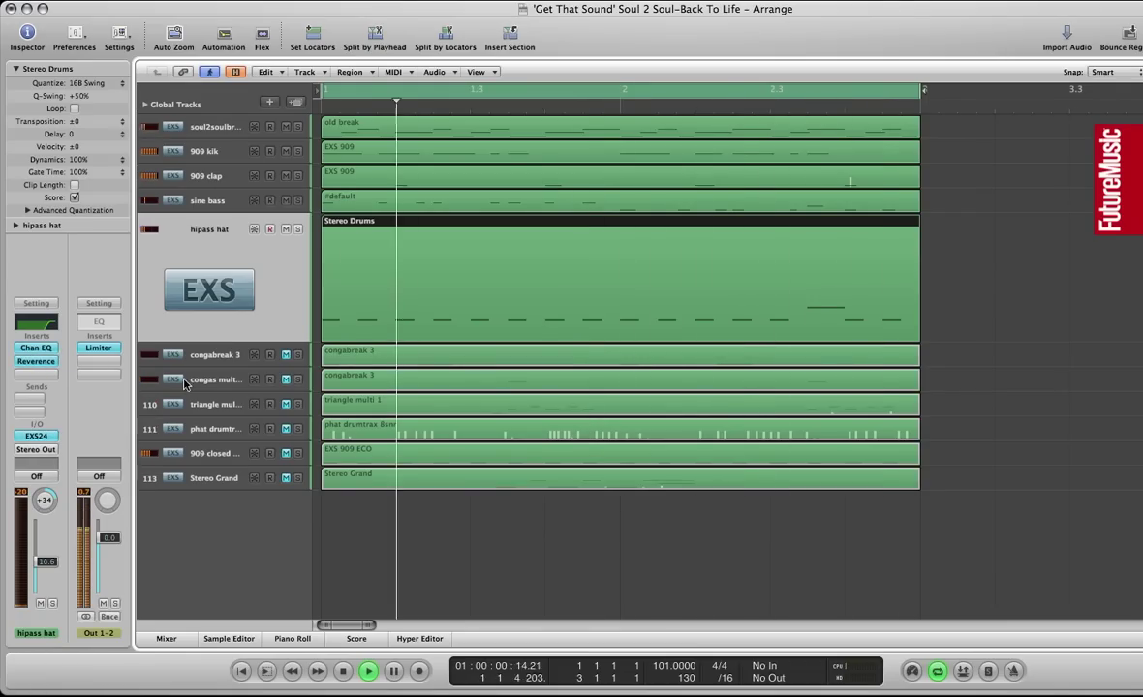
Step: Unmute the congabreak 3 track and check its sampler instrument
{"action": "left_click", "coordinate": [215, 354]}
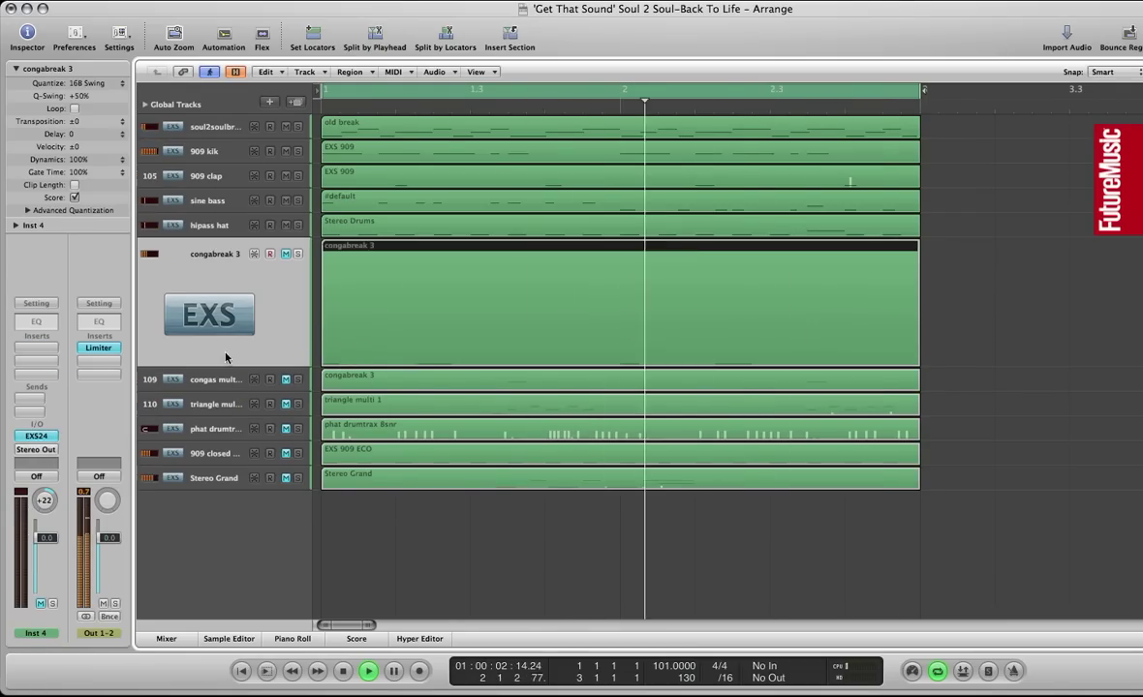
{"action": "left_click", "coordinate": [286, 254]}
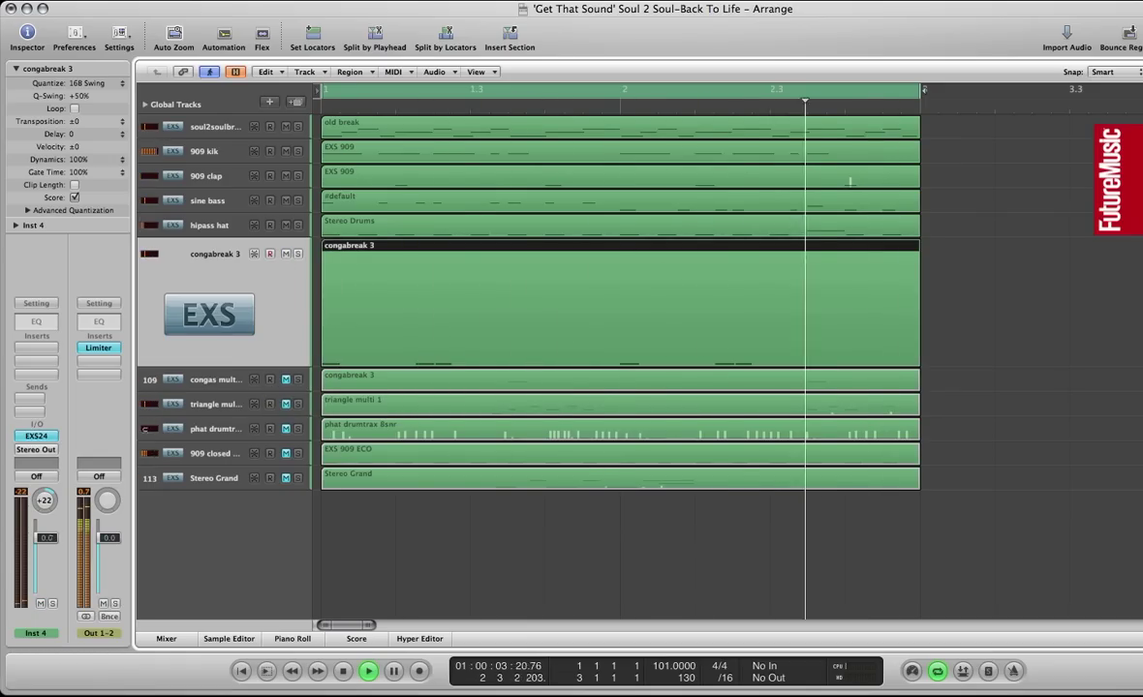
{"action": "left_click", "coordinate": [41, 437]}
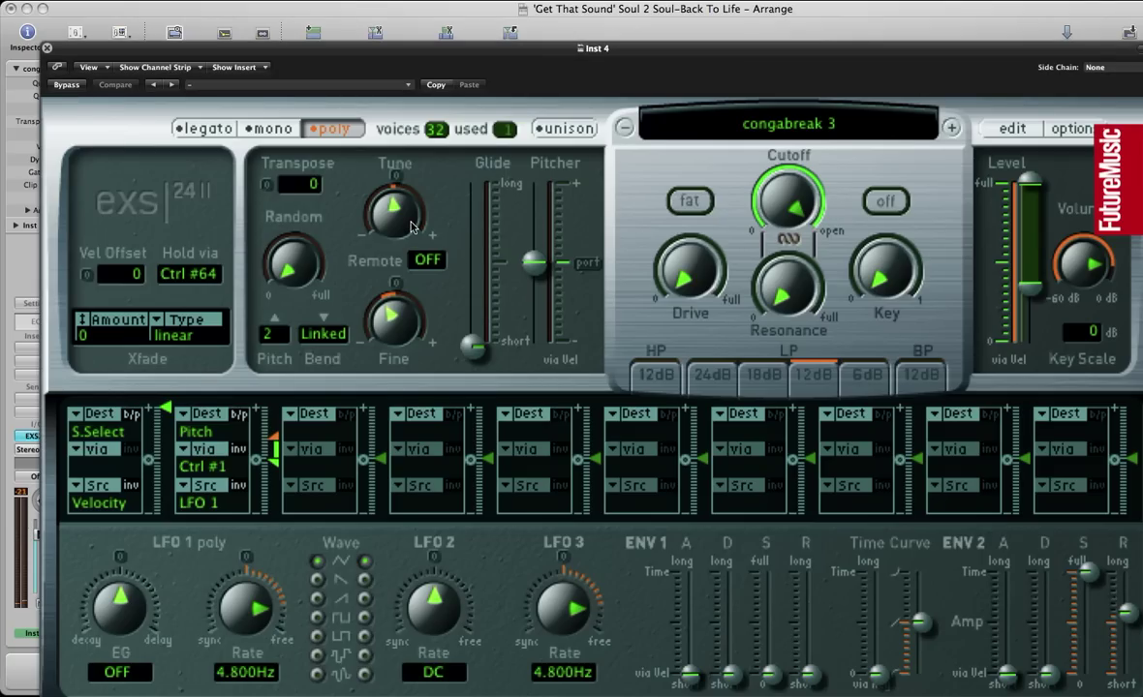
{"action": "left_click", "coordinate": [47, 49]}
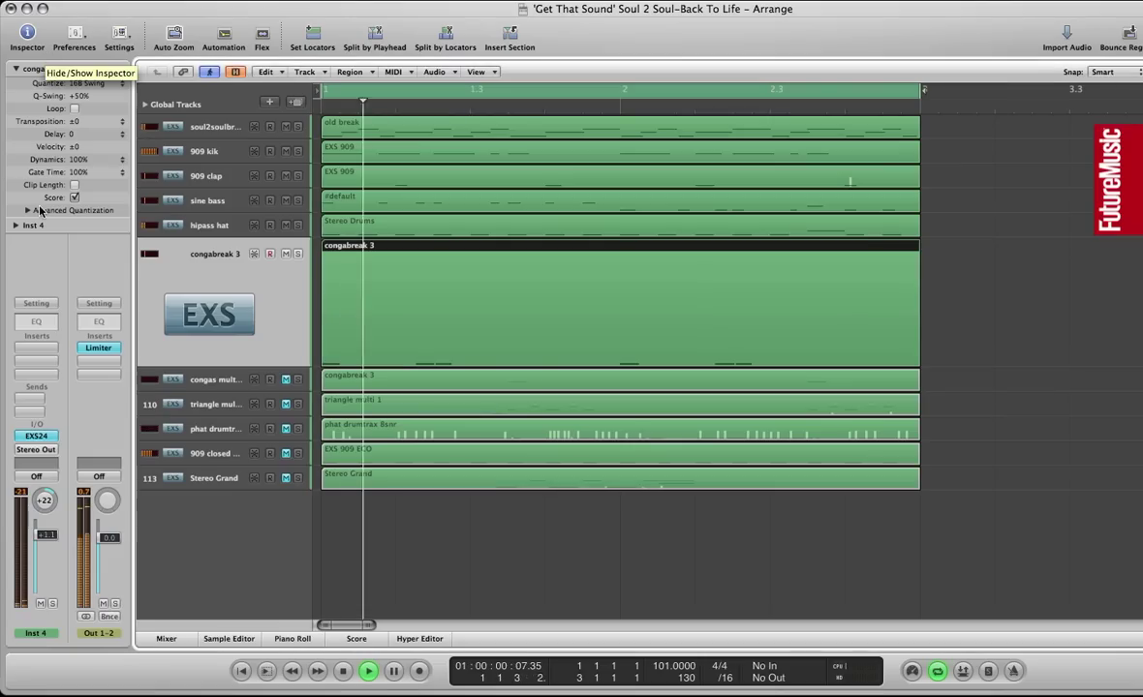
Step: Add a Compressor to congabreak 3 with -30.0 dB threshold and 8.0 ms attack
{"action": "left_click", "coordinate": [39, 342]}
{"action": "mouse_move", "coordinate": [54, 398]}
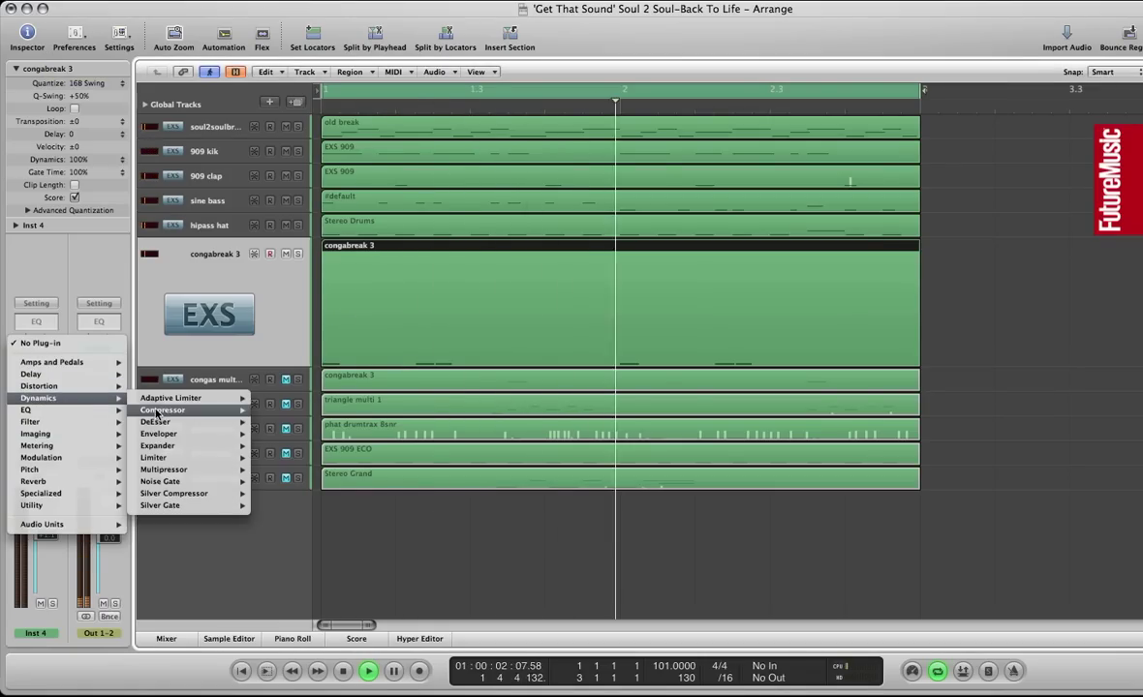
{"action": "left_click", "coordinate": [147, 410]}
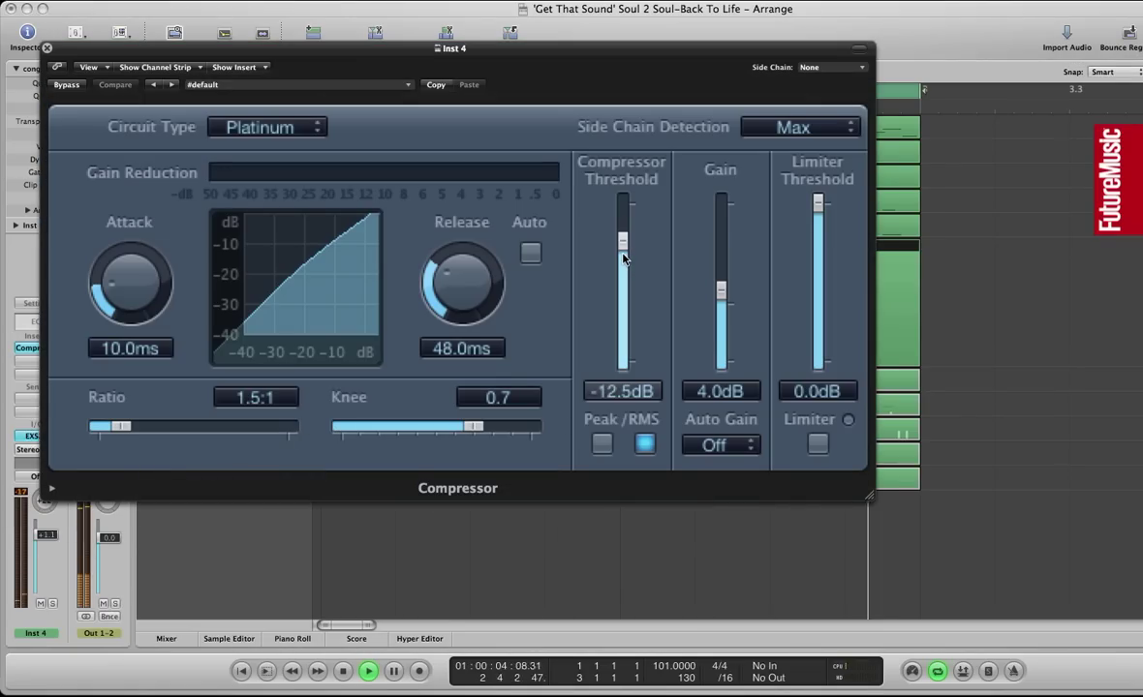
{"action": "left_click_drag", "start_coordinate": [623, 256], "coordinate": [623, 279]}
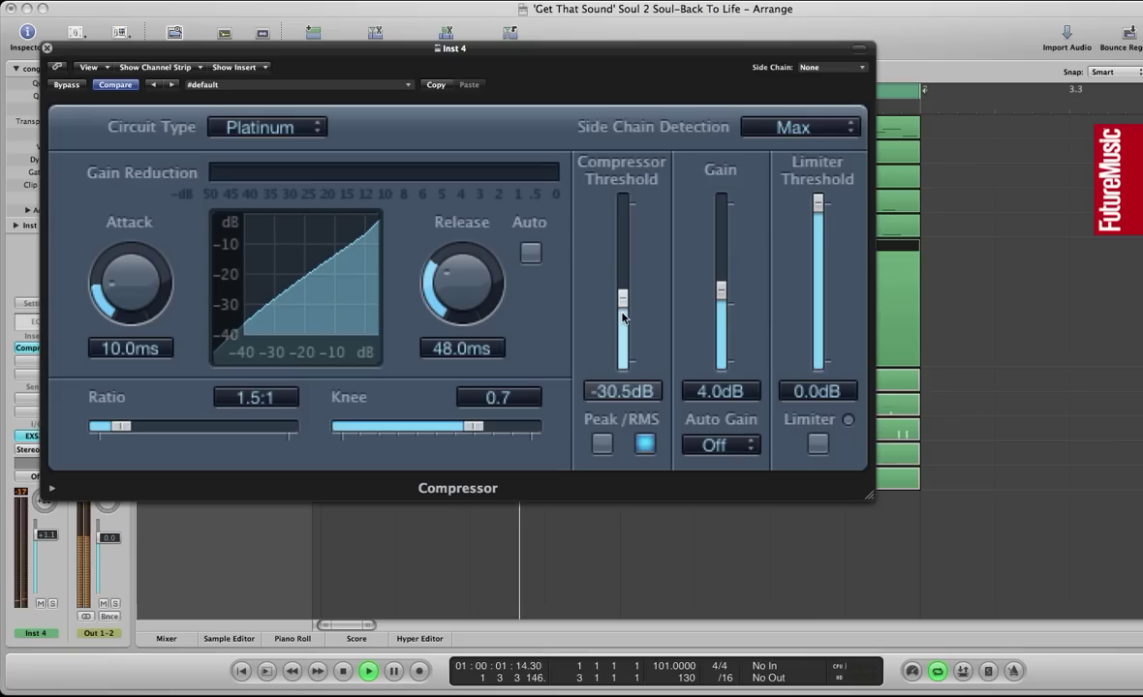
{"action": "left_click_drag", "start_coordinate": [624, 316], "coordinate": [624, 311]}
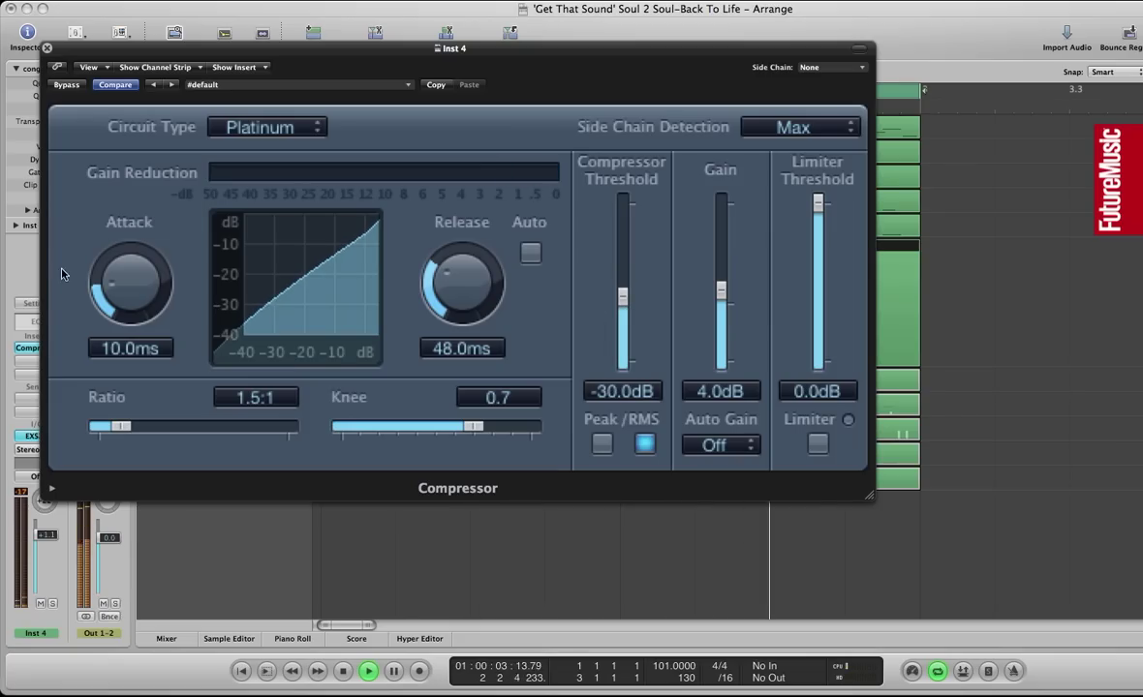
{"action": "left_click_drag", "start_coordinate": [123, 283], "coordinate": [123, 294]}
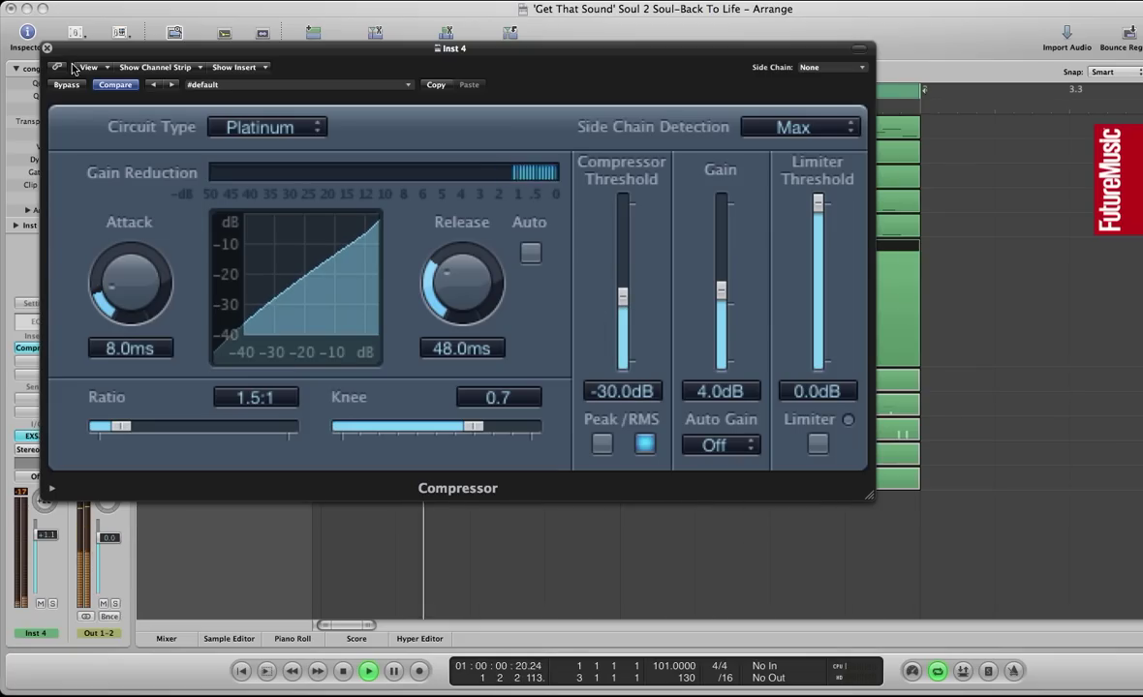
{"action": "left_click", "coordinate": [47, 48]}
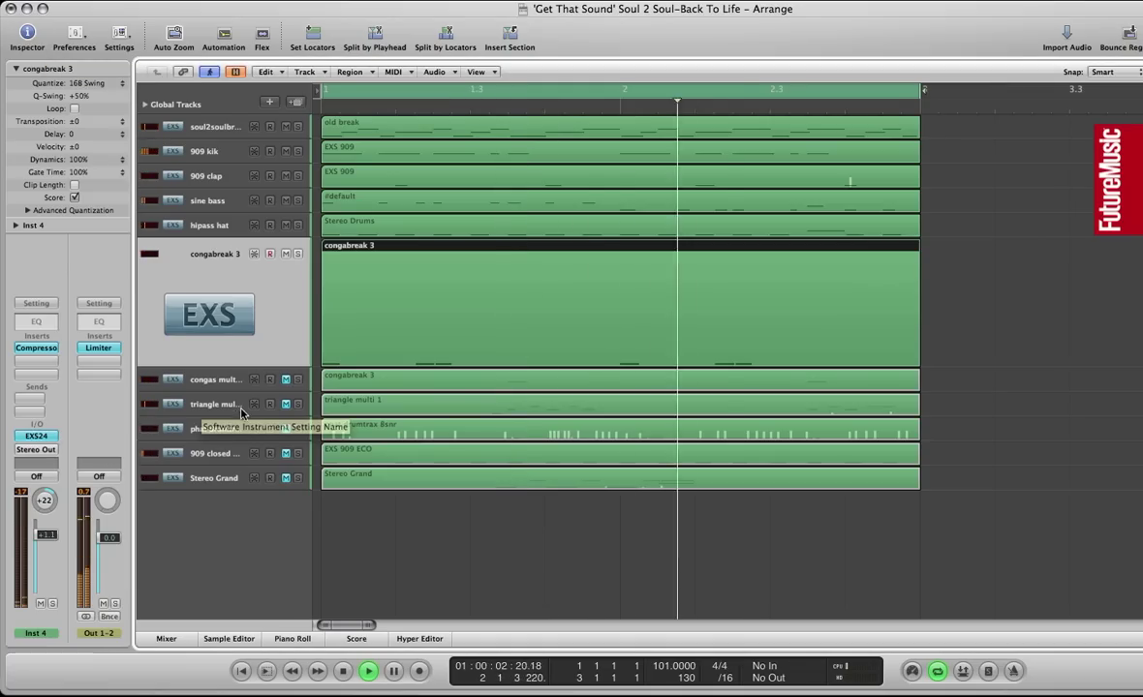
Step: Add a stereo Compressor to congas multi with -38.0 dB threshold and 11.0 ms attack
{"action": "left_click", "coordinate": [232, 380]}
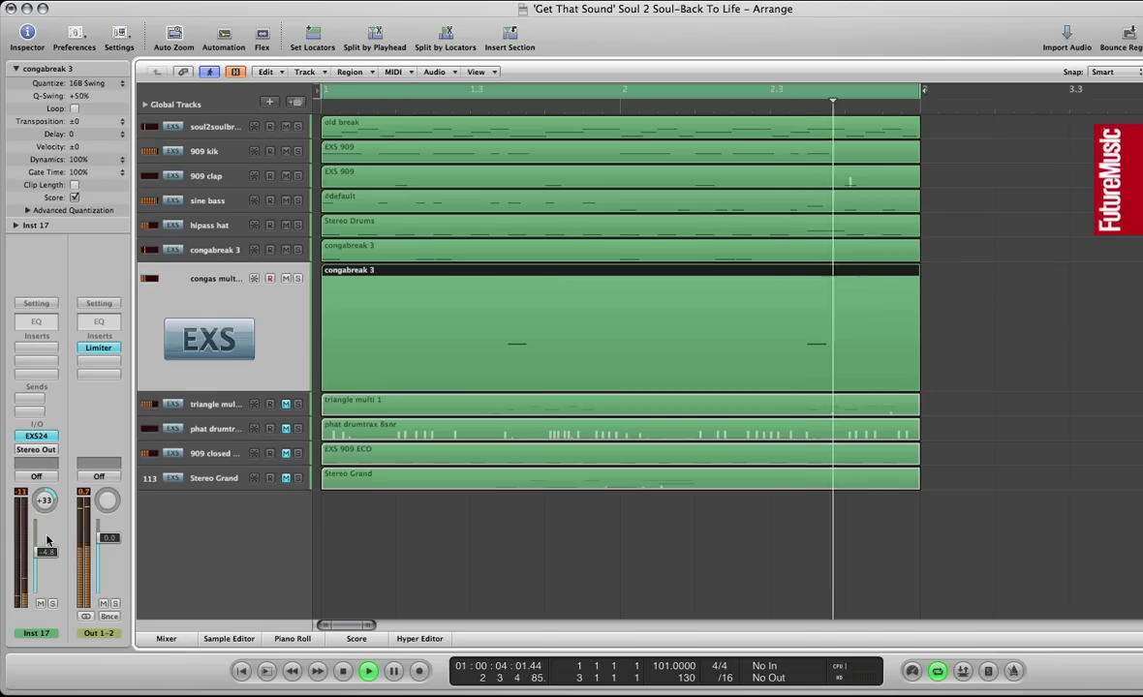
{"action": "left_click", "coordinate": [36, 348]}
{"action": "mouse_move", "coordinate": [60, 398]}
{"action": "mouse_move", "coordinate": [163, 409]}
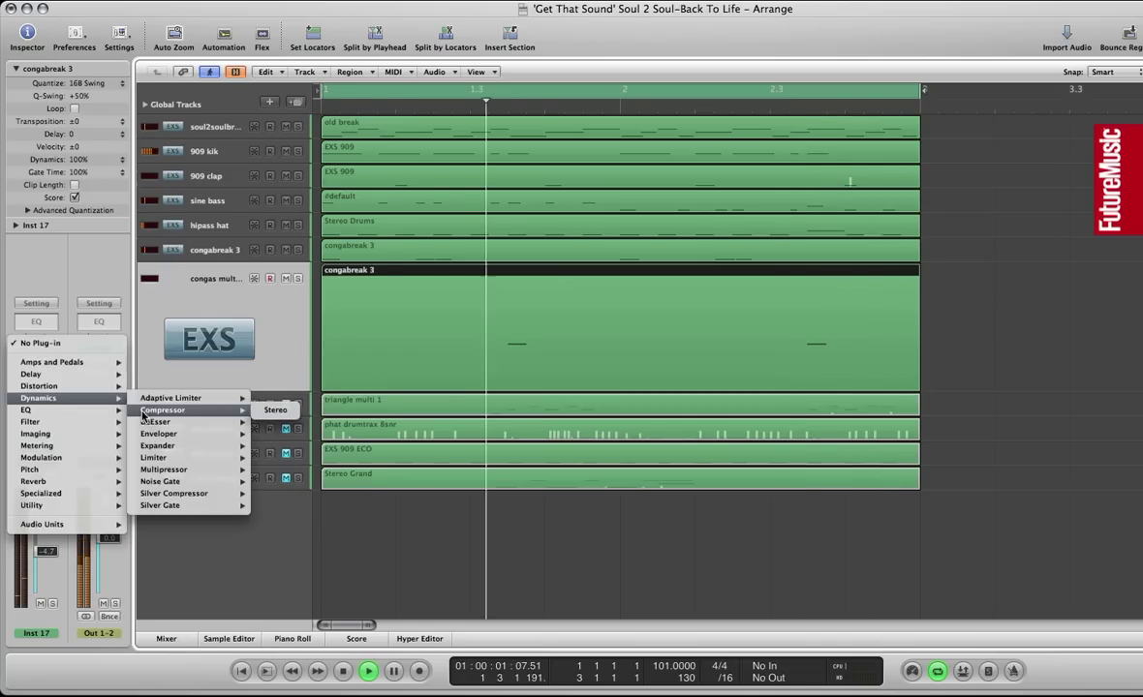
{"action": "left_click", "coordinate": [273, 407]}
{"action": "left_click_drag", "start_coordinate": [627, 247], "coordinate": [627, 326]}
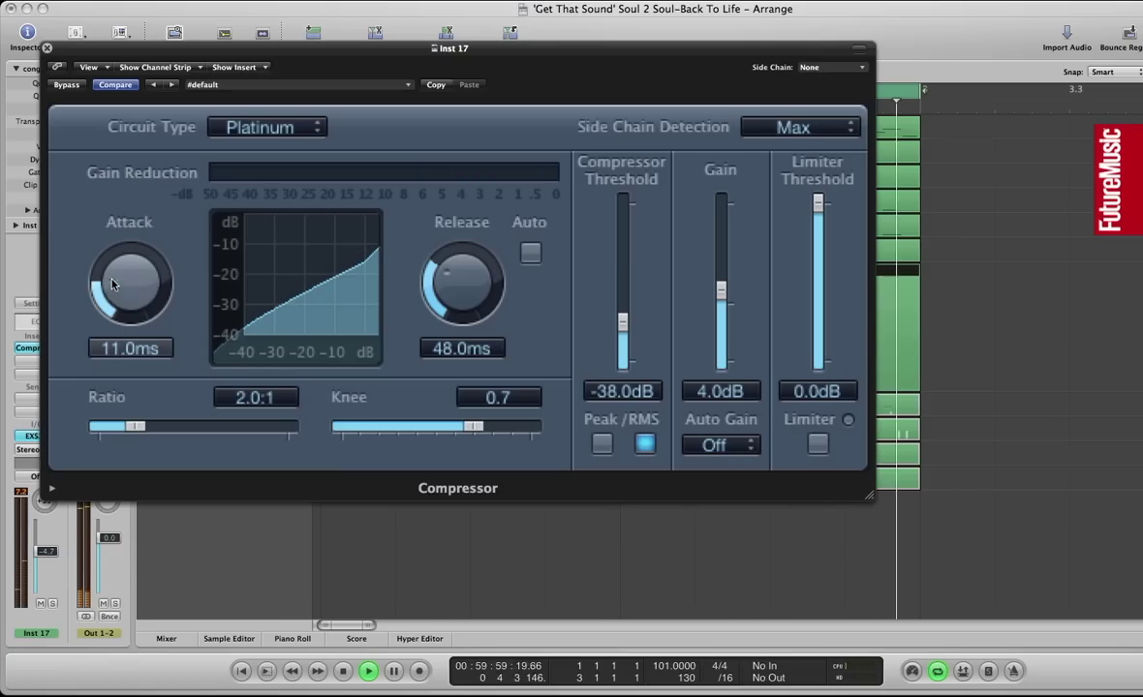
{"action": "left_click_drag", "start_coordinate": [112, 283], "coordinate": [111, 278]}
Step: Route the outputs of congas multi and congabreak 3 to Bus 1
{"action": "left_click", "coordinate": [44, 49]}
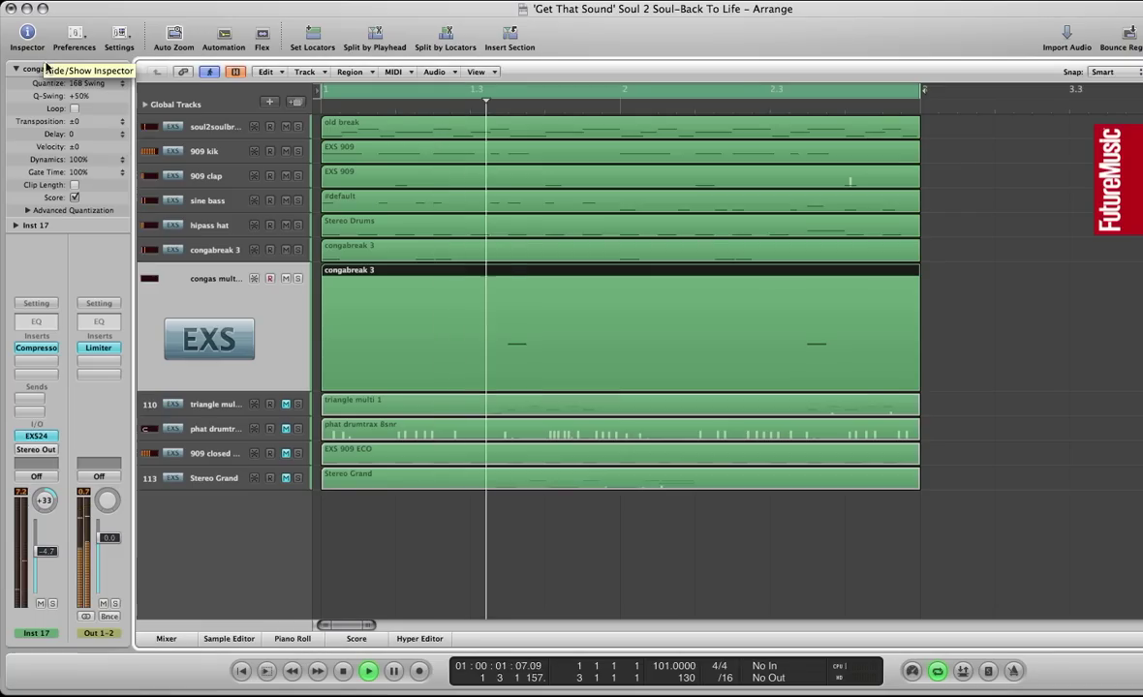
{"action": "left_click", "coordinate": [54, 451]}
{"action": "mouse_move", "coordinate": [39, 501]}
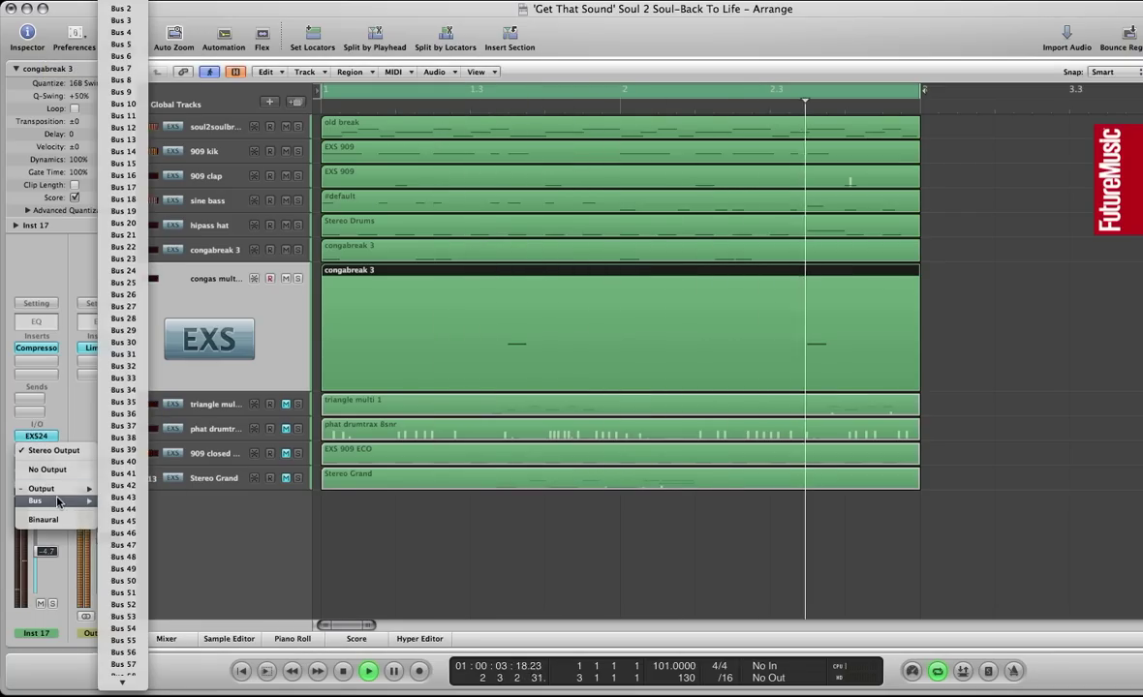
{"action": "left_click", "coordinate": [136, 8]}
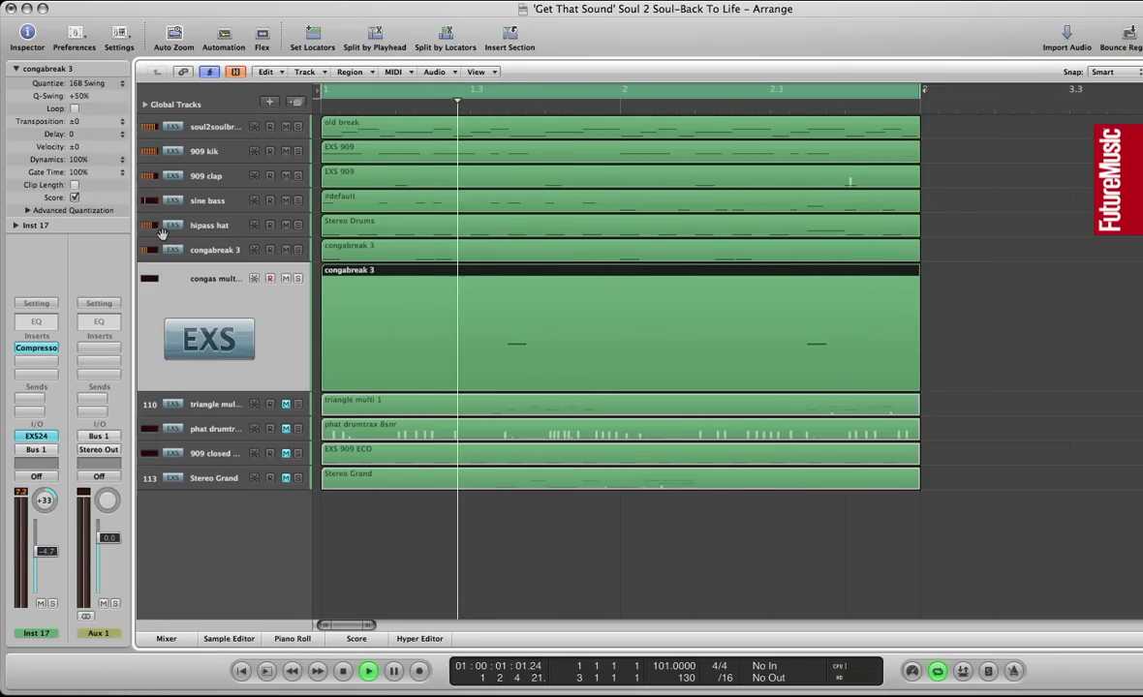
{"action": "left_click", "coordinate": [160, 253]}
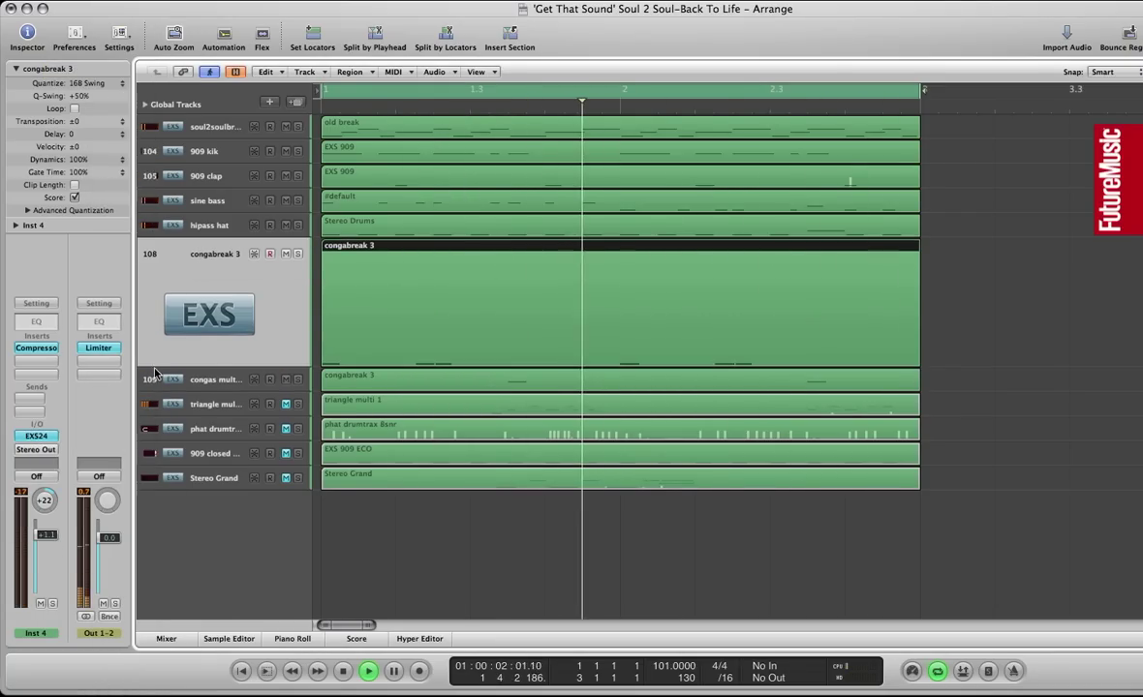
{"action": "left_click", "coordinate": [36, 449]}
{"action": "mouse_move", "coordinate": [42, 502]}
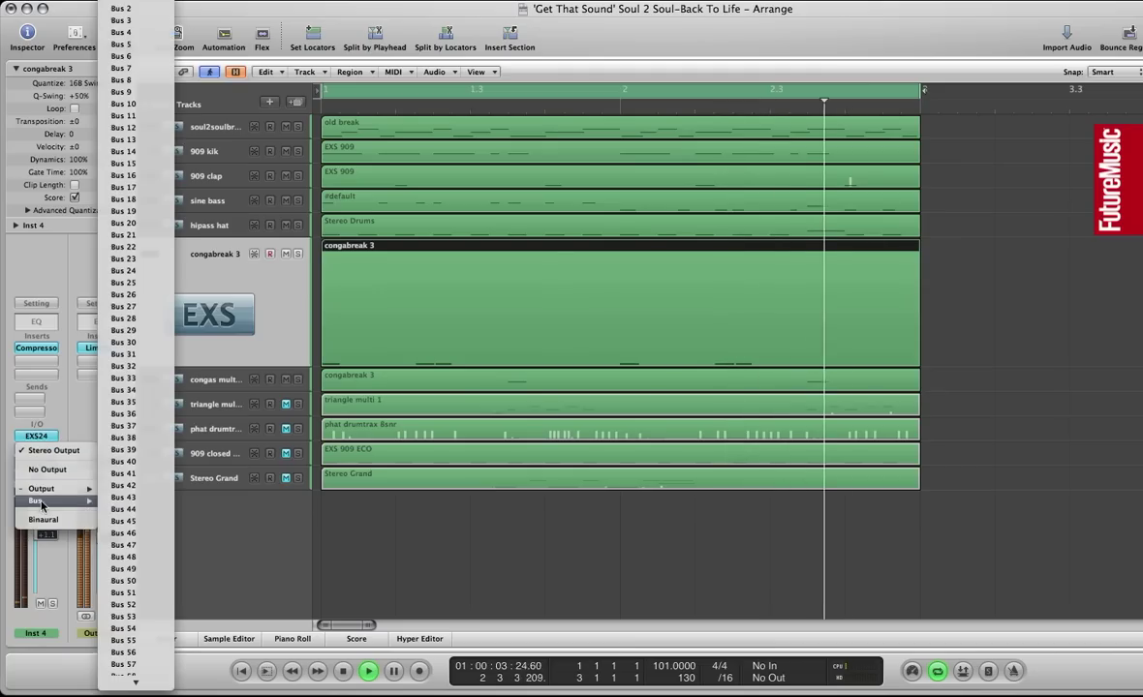
{"action": "left_click", "coordinate": [135, 9]}
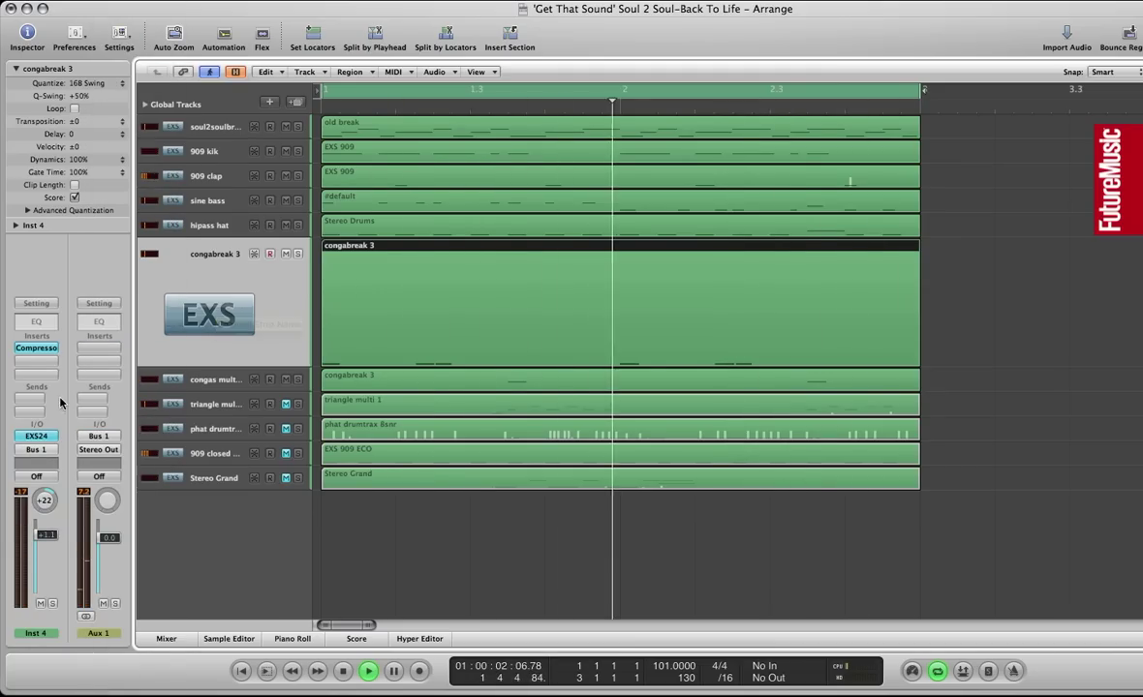
Step: Load the Audio Damage Reverence reverb (stereo) onto the Aux 1 return
{"action": "left_click", "coordinate": [104, 352]}
{"action": "mouse_move", "coordinate": [107, 524]}
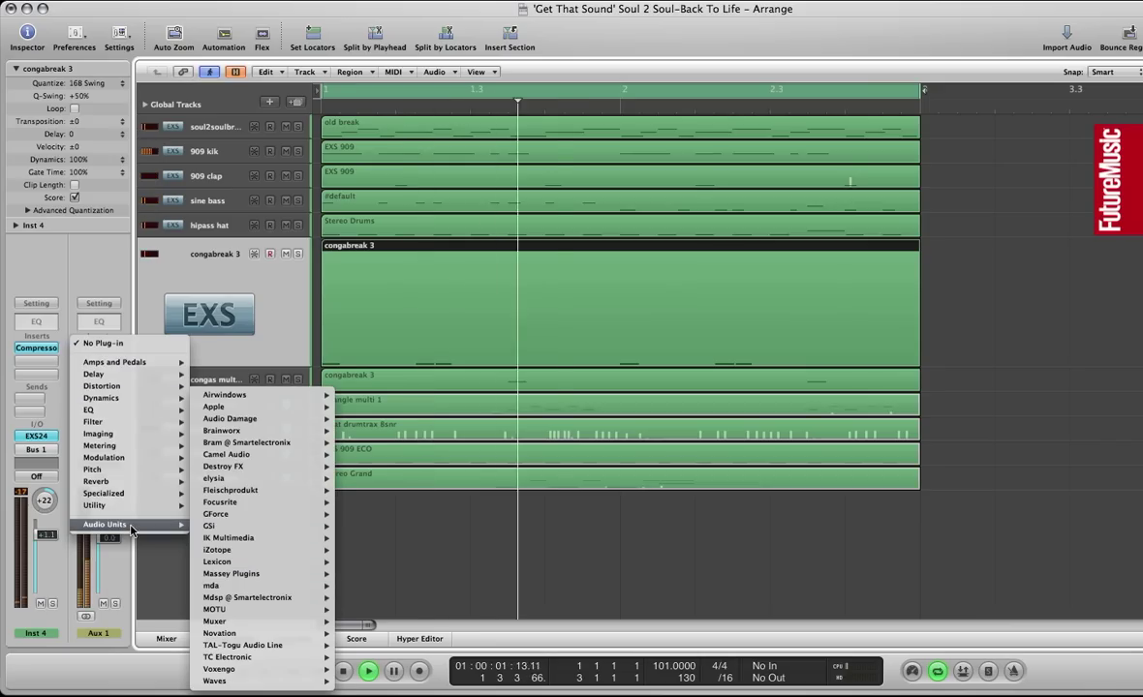
{"action": "mouse_move", "coordinate": [230, 419]}
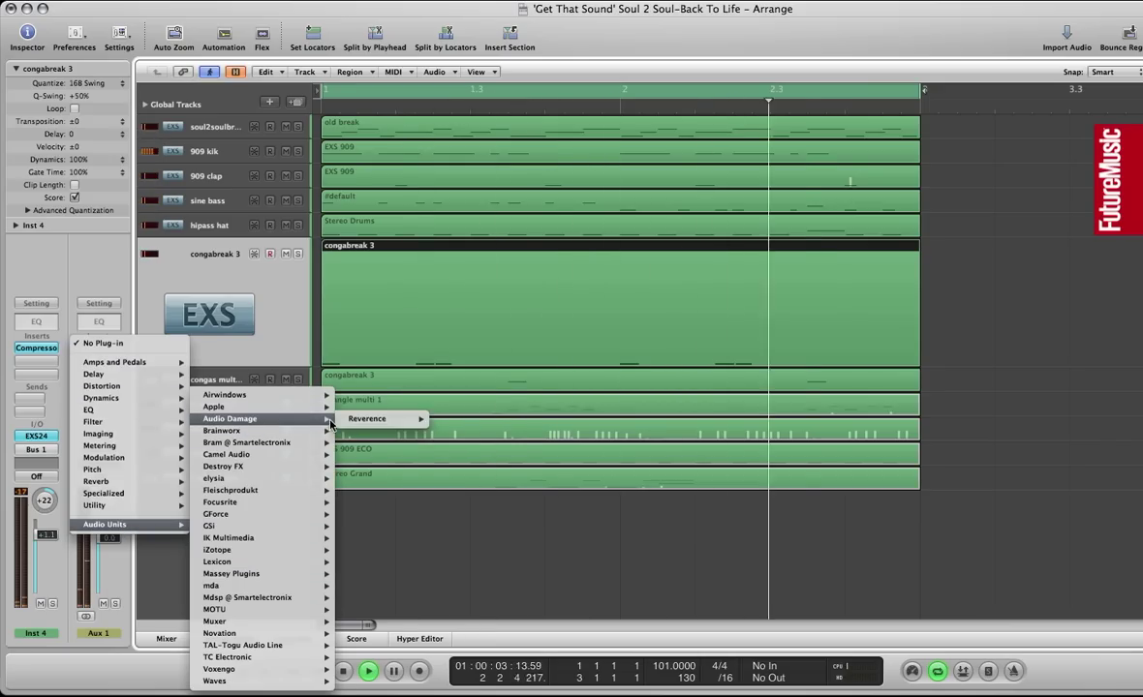
{"action": "mouse_move", "coordinate": [373, 418]}
{"action": "left_click", "coordinate": [453, 417]}
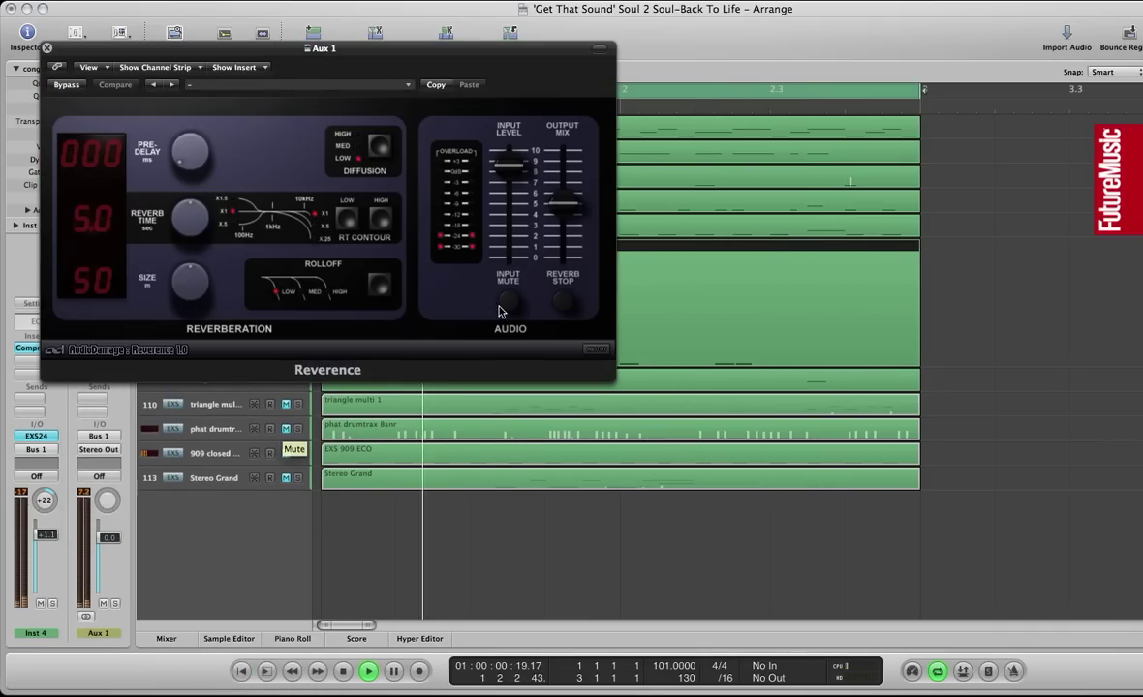
Step: Lower the Aux 1 Reverence input and output mix, setting 61 ms pre-delay and 6.7 s time
{"action": "left_click_drag", "start_coordinate": [511, 180], "coordinate": [516, 210]}
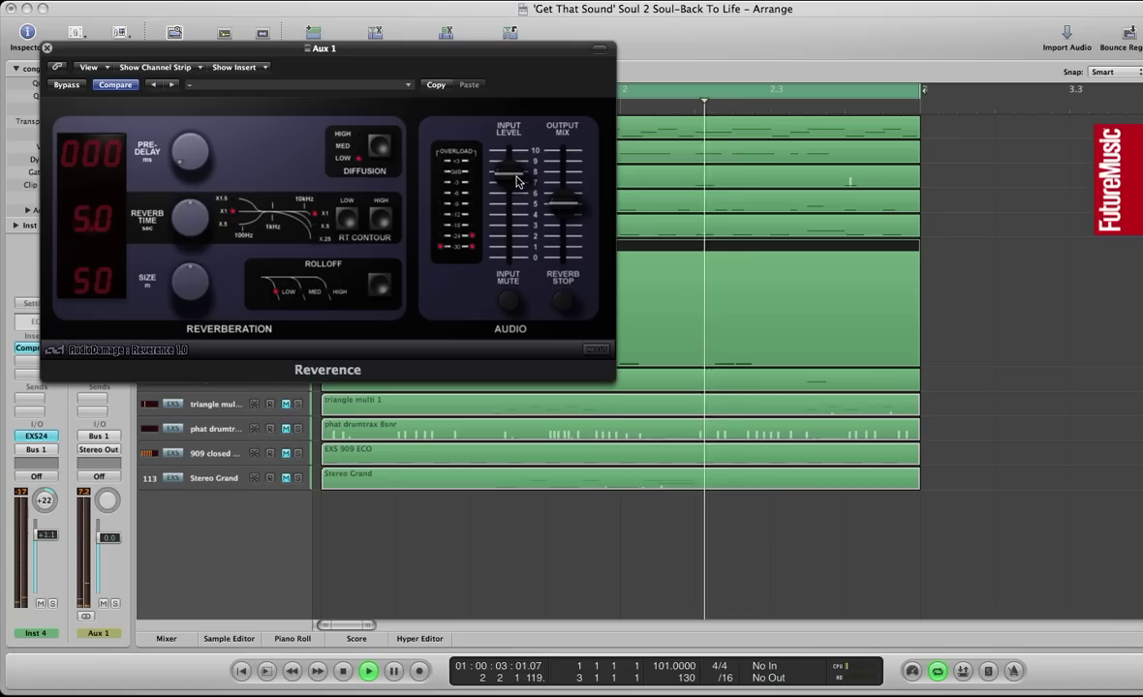
{"action": "left_click_drag", "start_coordinate": [562, 203], "coordinate": [568, 254]}
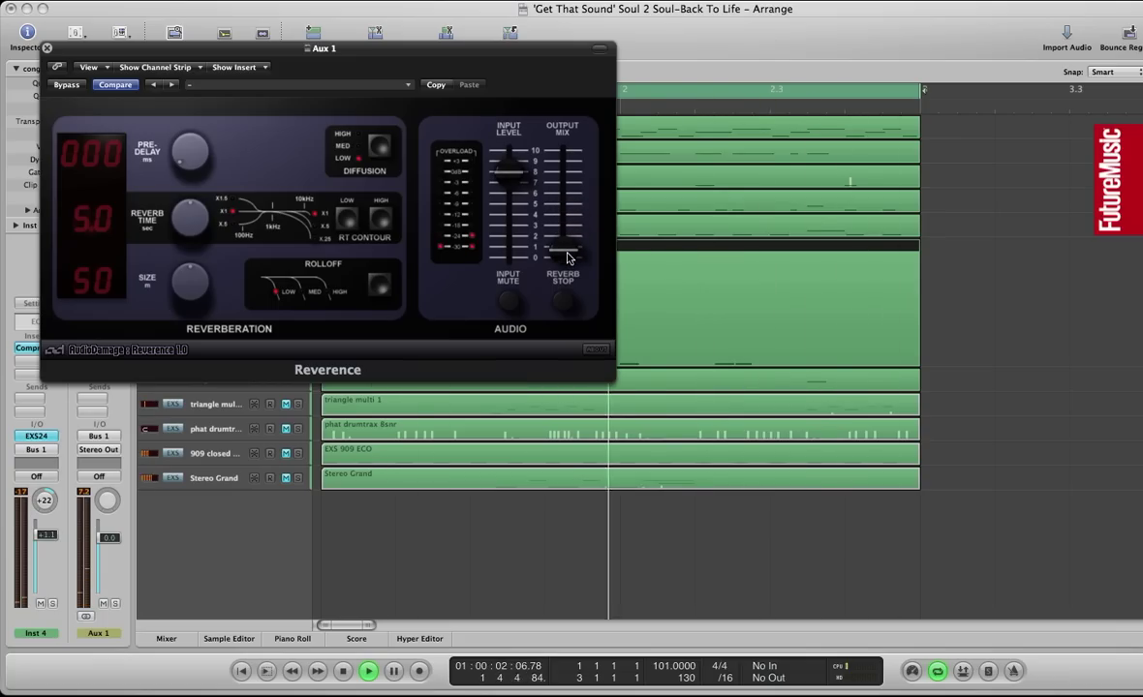
{"action": "left_click_drag", "start_coordinate": [210, 197], "coordinate": [211, 197]}
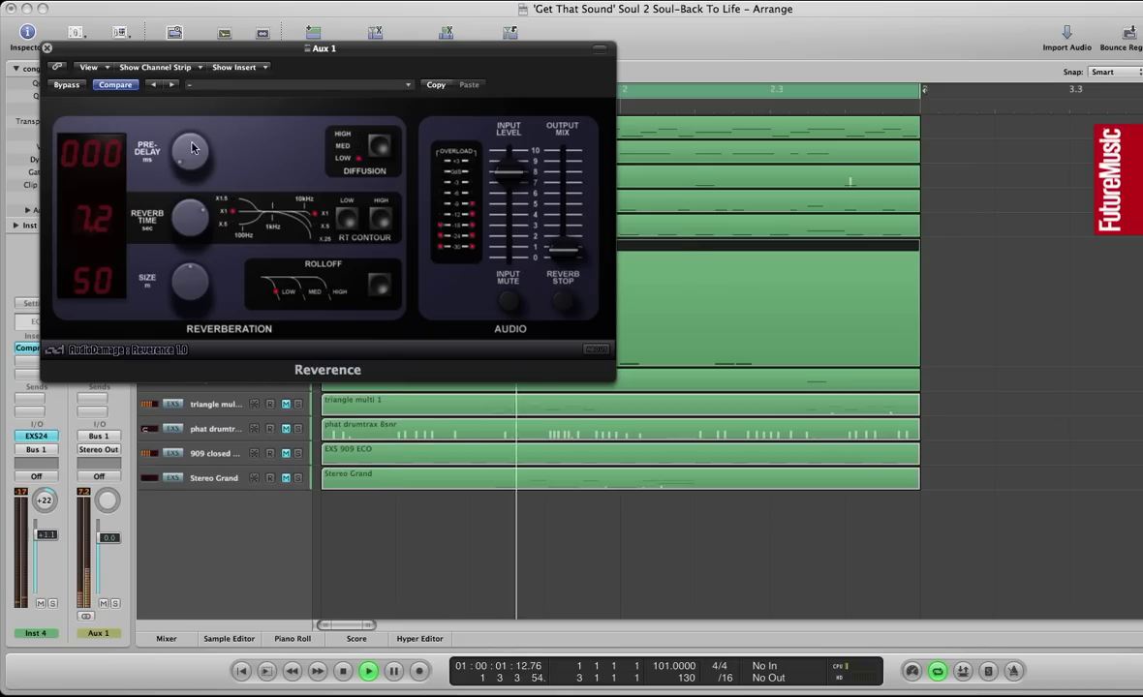
{"action": "left_click_drag", "start_coordinate": [190, 145], "coordinate": [201, 119]}
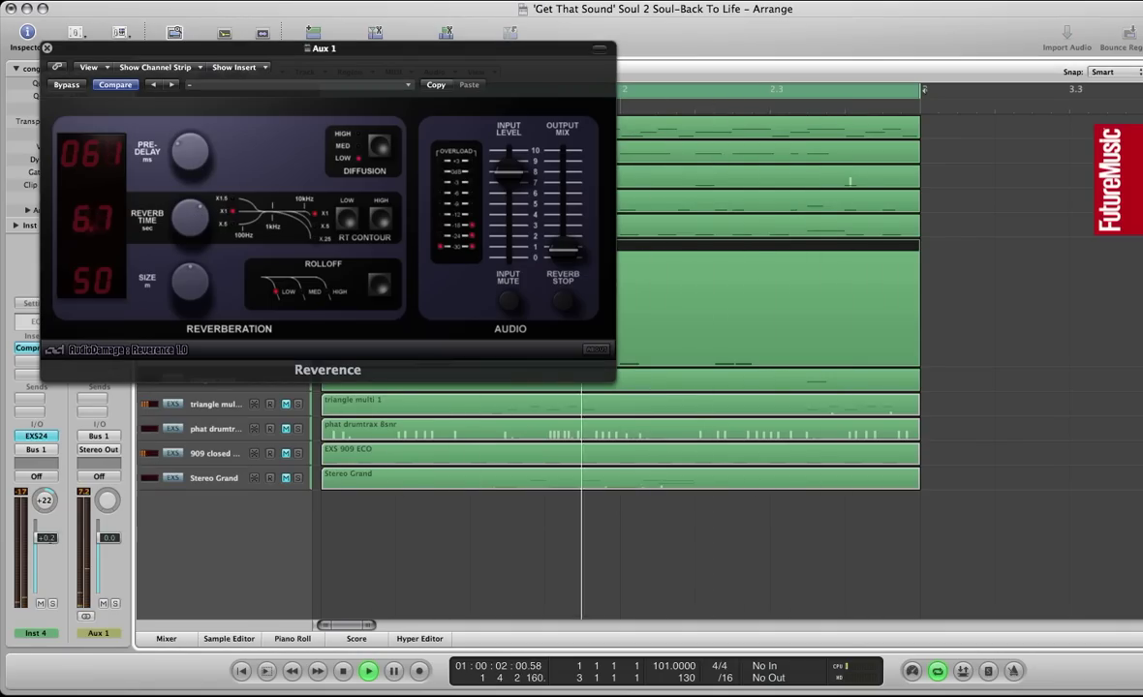
Step: Open the triangle multi 1 notes, unmute triangle multi and lower the congas to -7.6 dB
{"action": "left_click", "coordinate": [47, 47]}
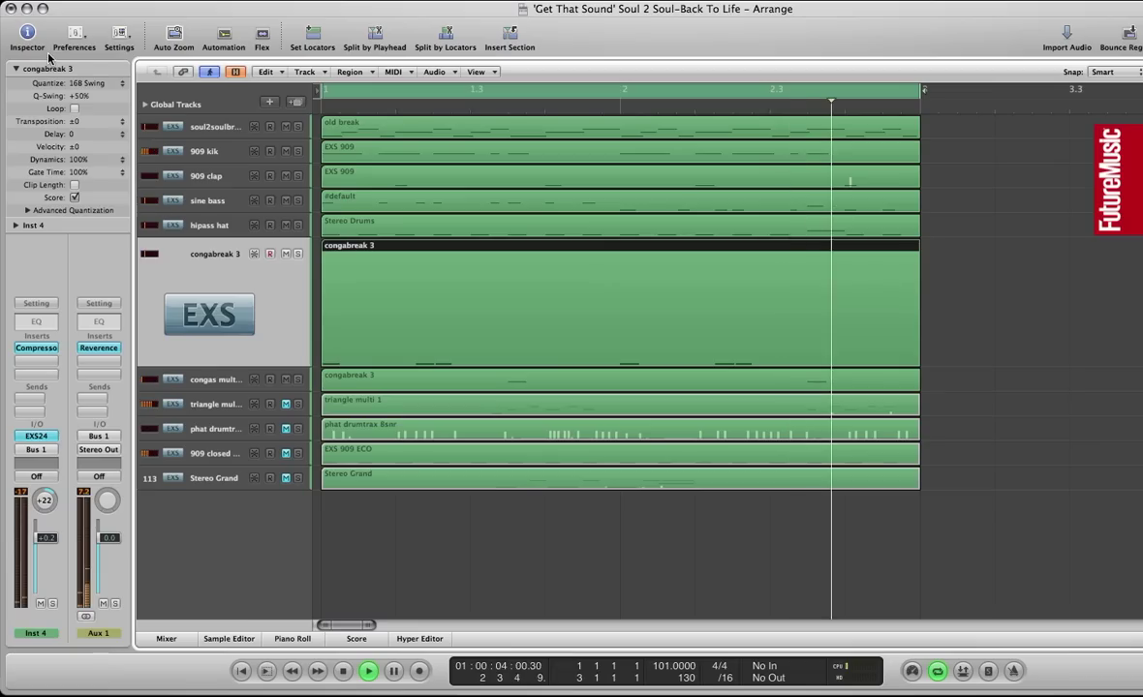
{"action": "left_click", "coordinate": [217, 383]}
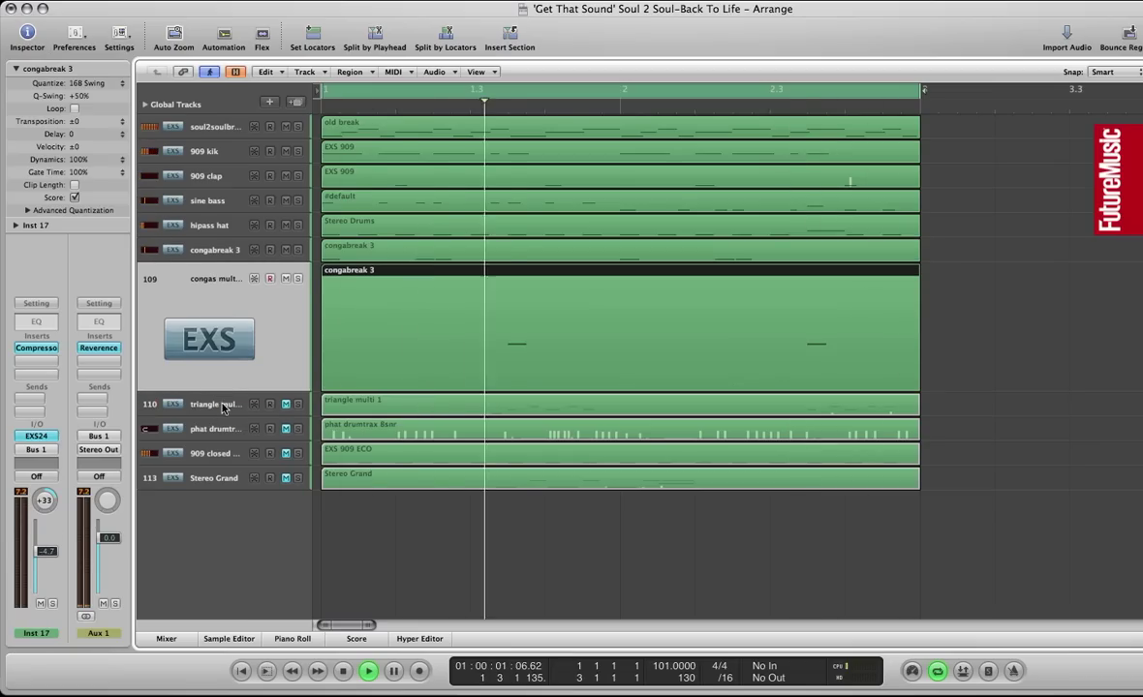
{"action": "left_click", "coordinate": [370, 406]}
{"action": "double_click", "coordinate": [370, 405]}
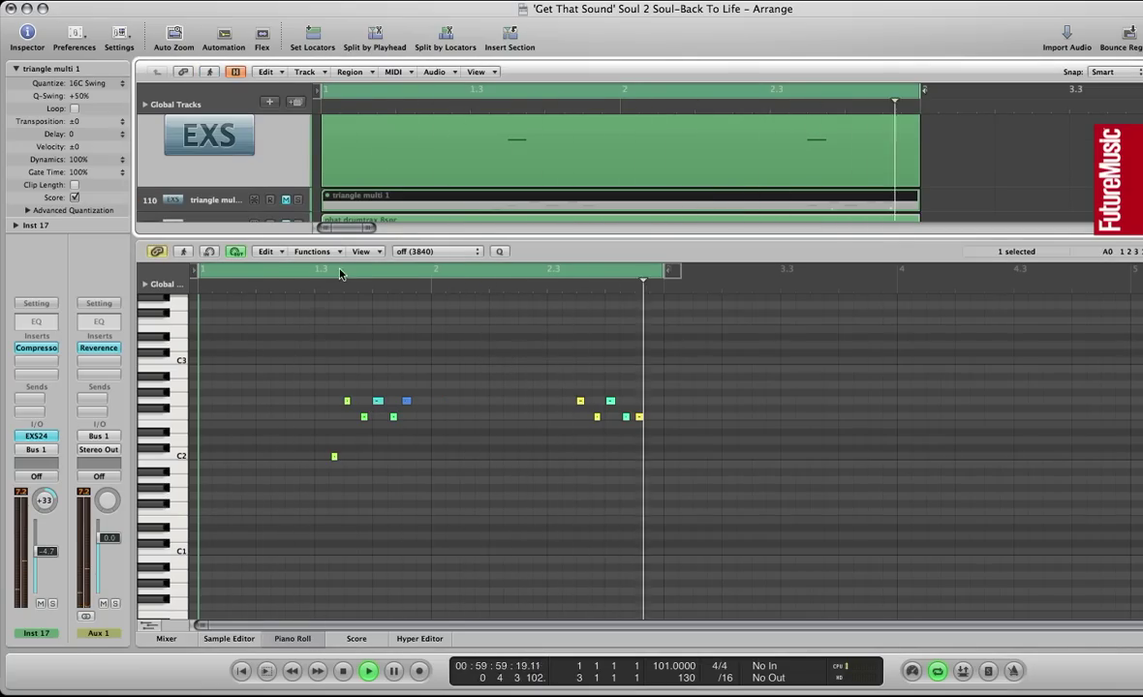
{"action": "left_click", "coordinate": [286, 200]}
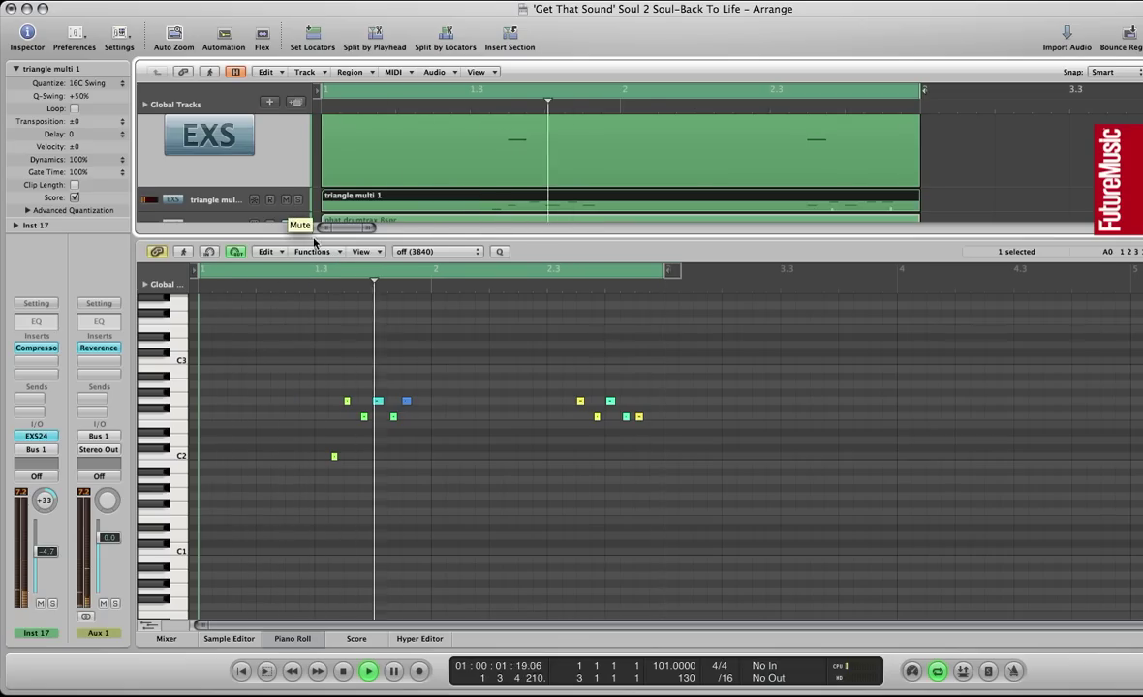
{"action": "left_click_drag", "start_coordinate": [42, 557], "coordinate": [46, 573]}
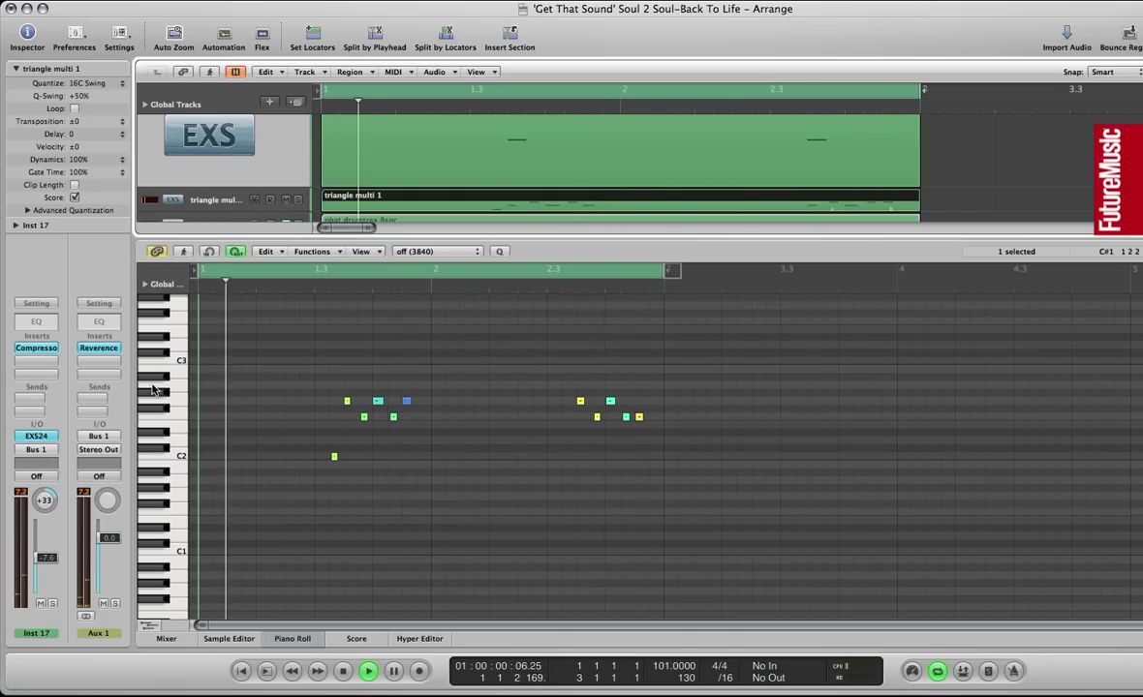
Step: Enable the triangle multi Chan EQ (2600 Hz low cut, +4.5 dB at 14000 Hz) and close the editor
{"action": "left_click_drag", "start_coordinate": [229, 201], "coordinate": [228, 225]}
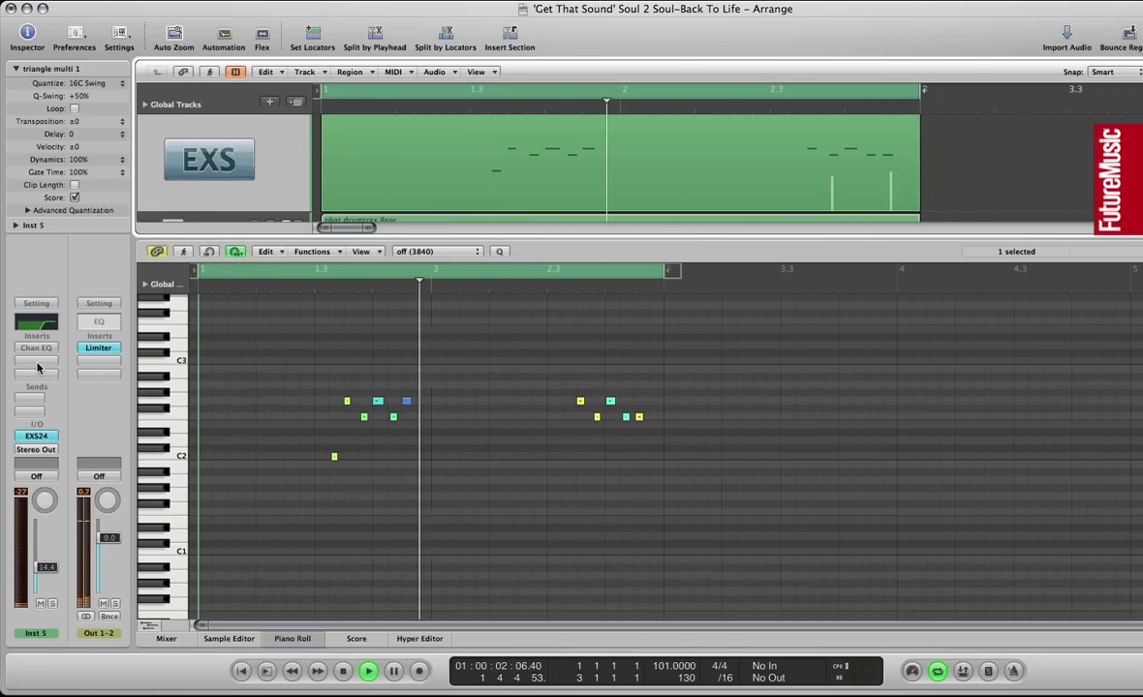
{"action": "double_click", "coordinate": [36, 327]}
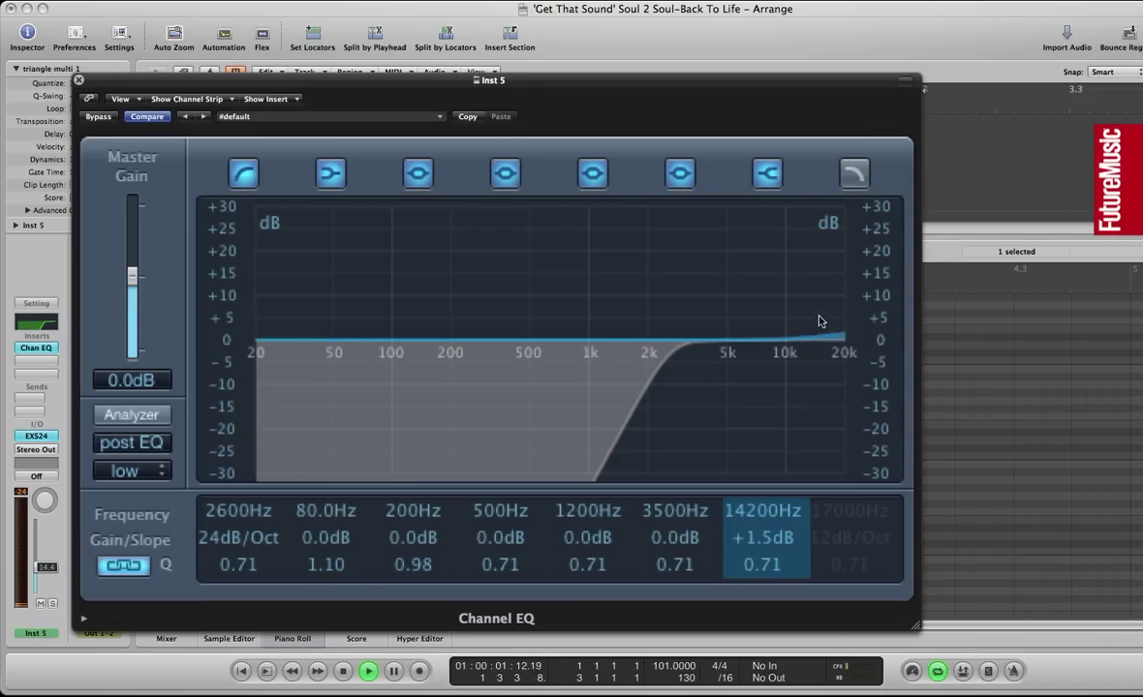
{"action": "left_click", "coordinate": [80, 81]}
{"action": "left_click", "coordinate": [292, 639]}
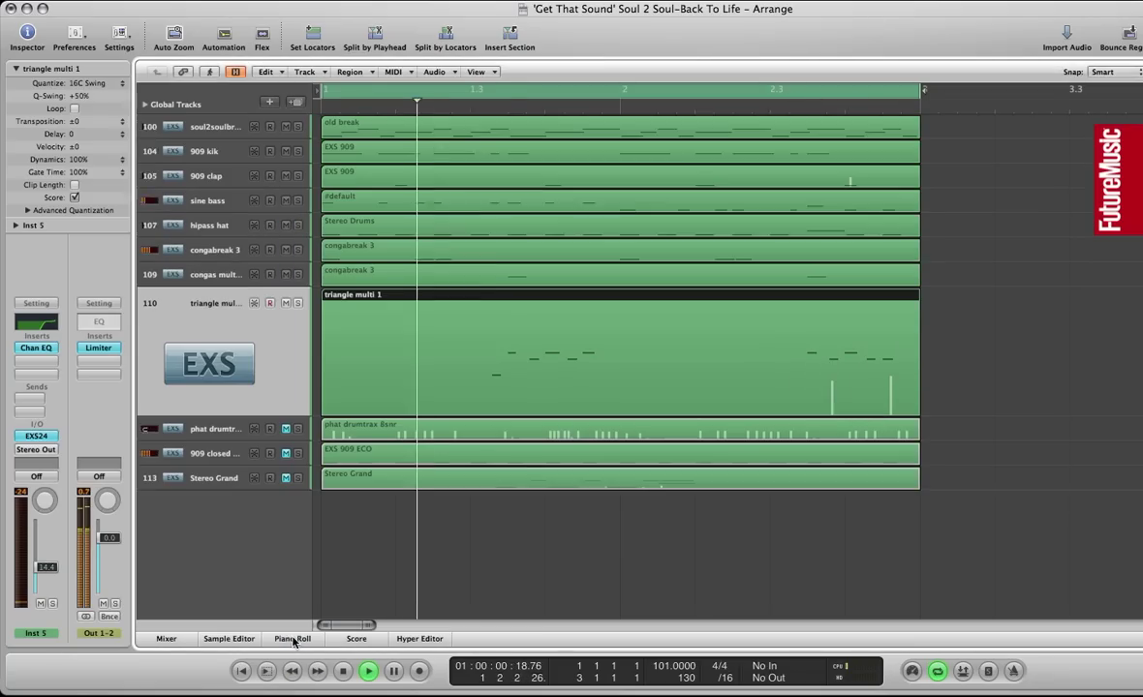
Step: Set the phat drumtrax Compressor to ClassA_R circuit, -32 dB threshold and 6.5 ms attack
{"action": "left_click", "coordinate": [203, 434]}
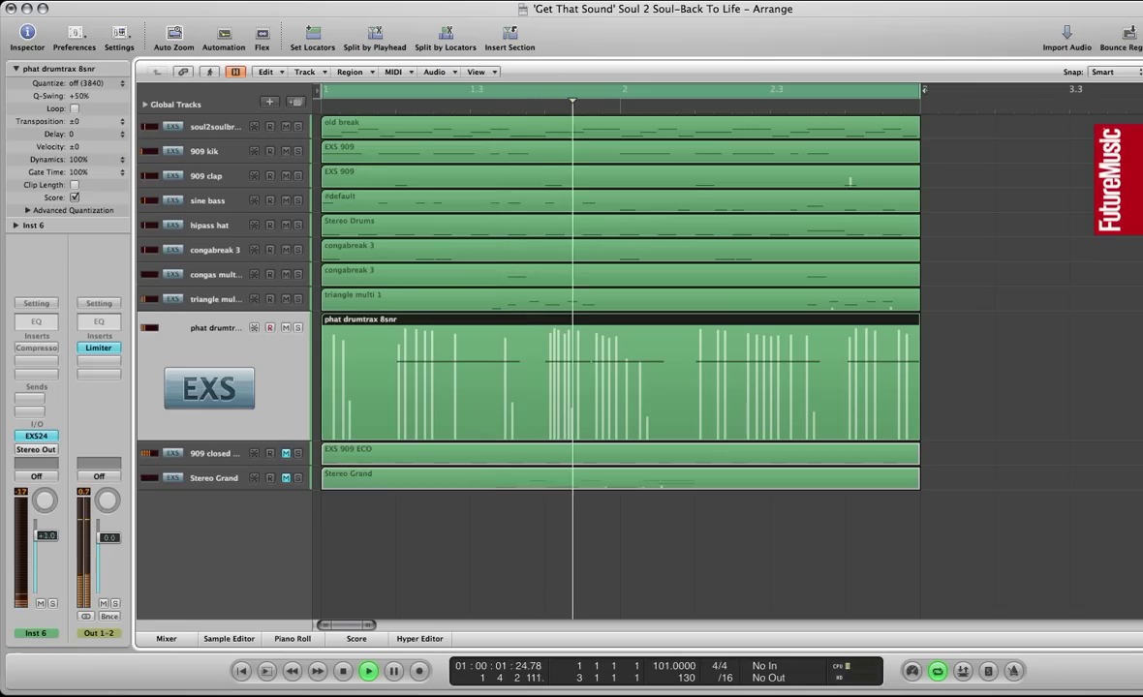
{"action": "left_click", "coordinate": [42, 349]}
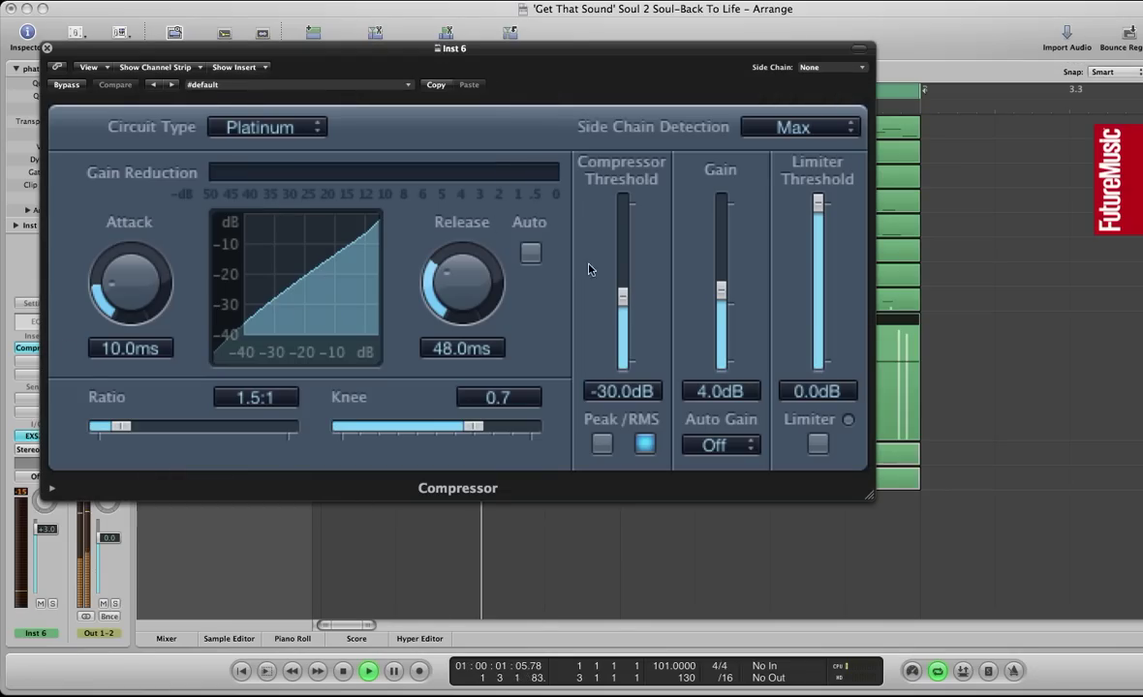
{"action": "left_click", "coordinate": [287, 134]}
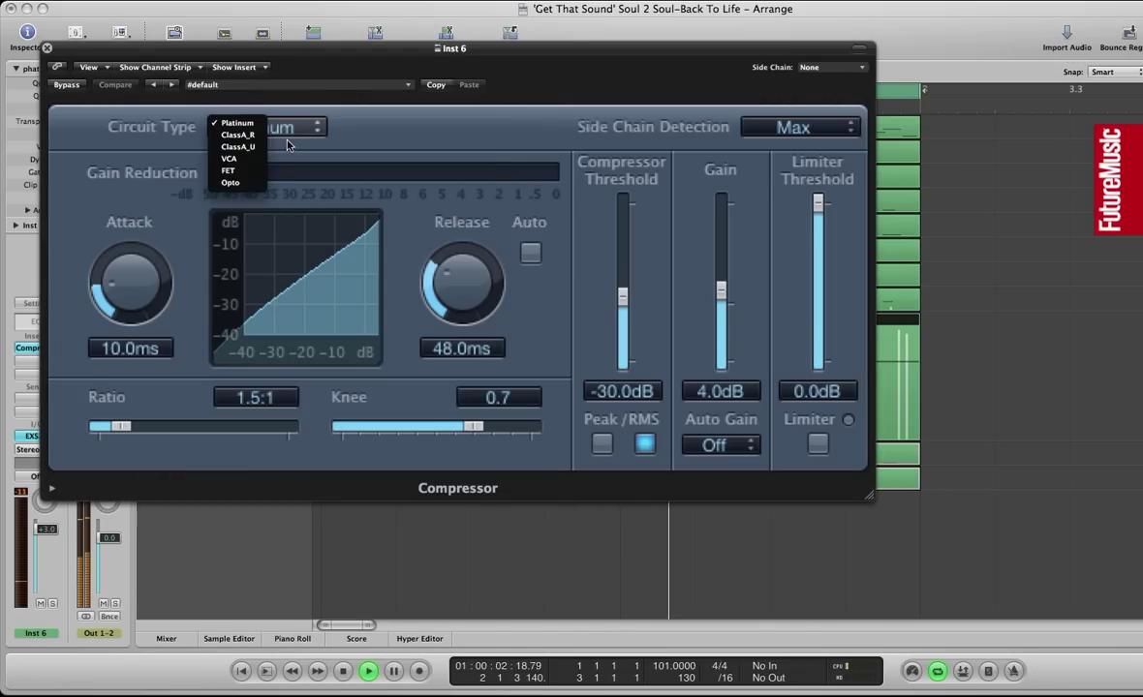
{"action": "left_click", "coordinate": [238, 136]}
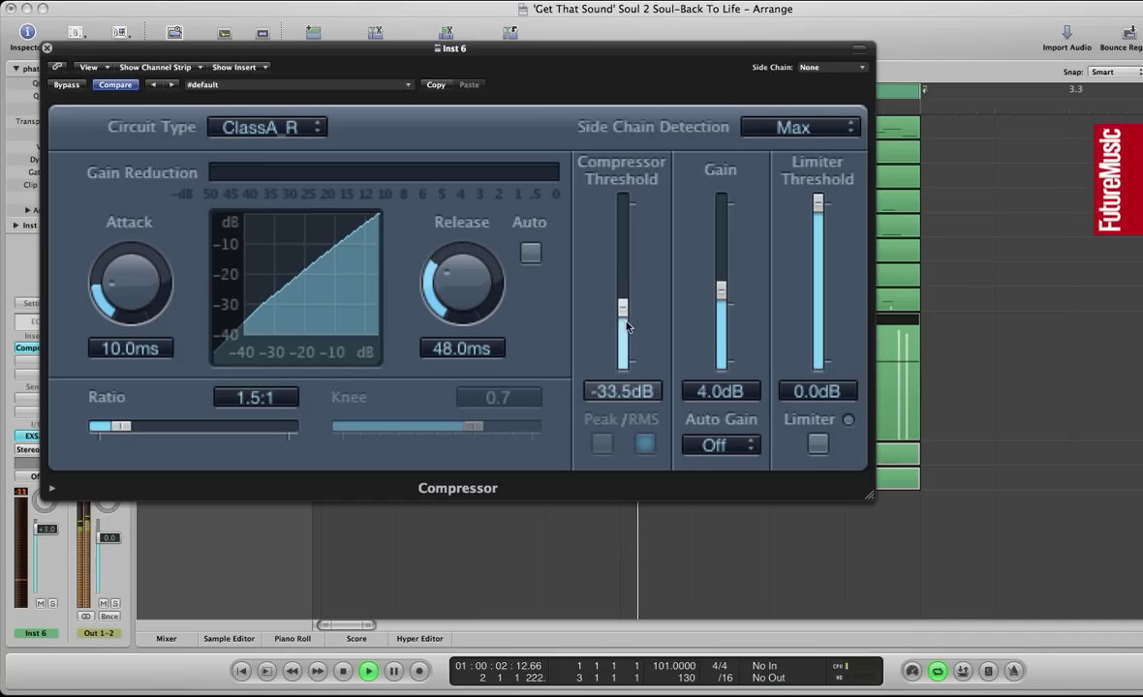
{"action": "left_click_drag", "start_coordinate": [625, 319], "coordinate": [624, 315]}
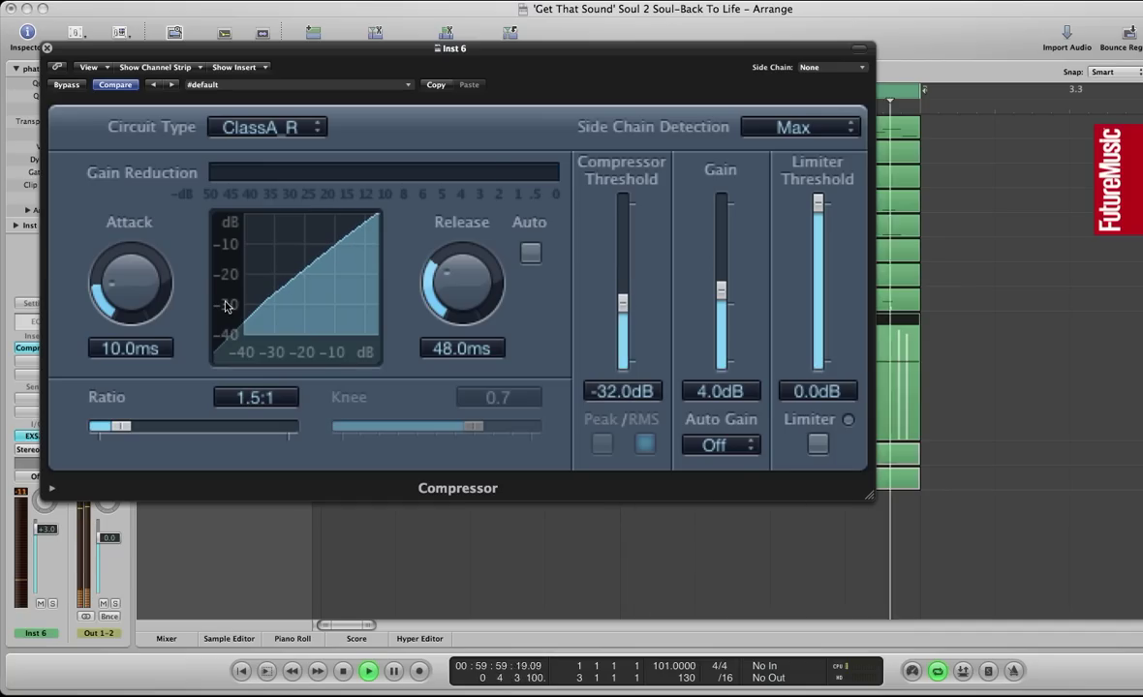
{"action": "left_click", "coordinate": [47, 47]}
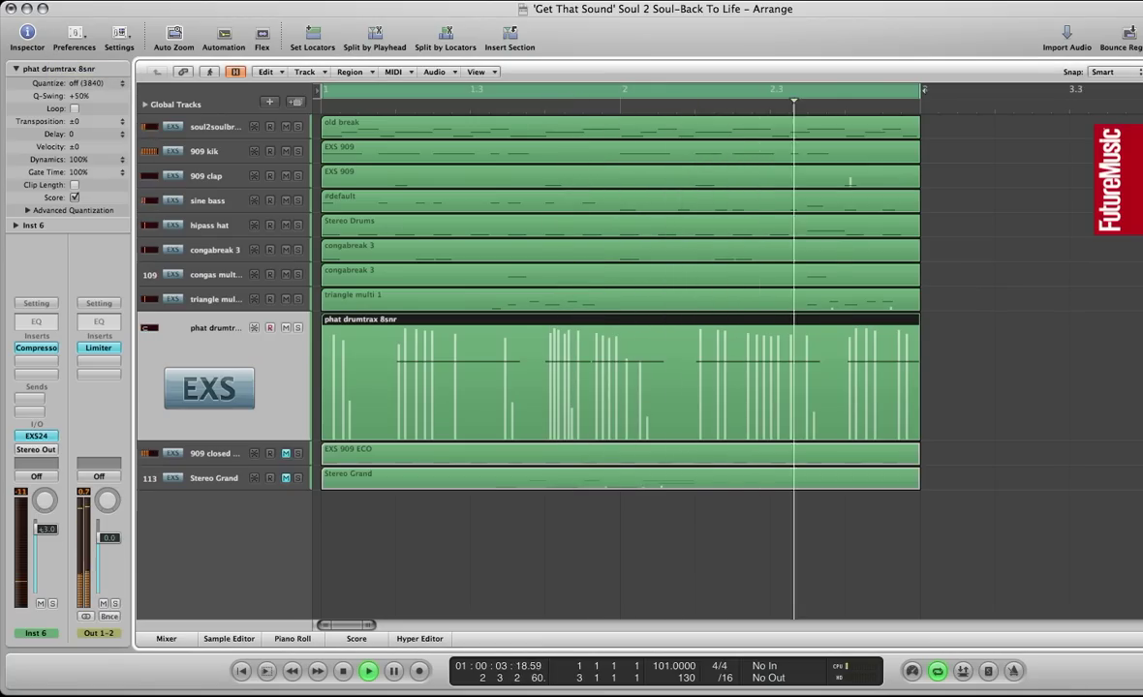
Step: Unmute the 909 closed hat and enable its Channel EQ low cut, raised to 1120 Hz
{"action": "left_click", "coordinate": [225, 454]}
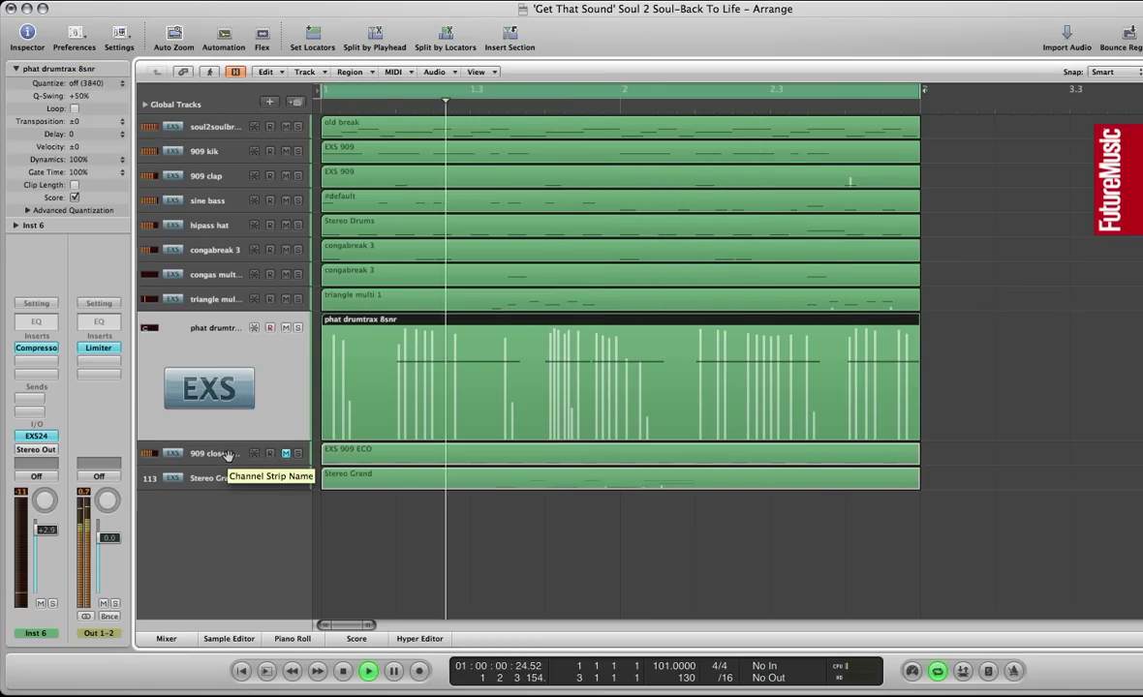
{"action": "left_click", "coordinate": [225, 454]}
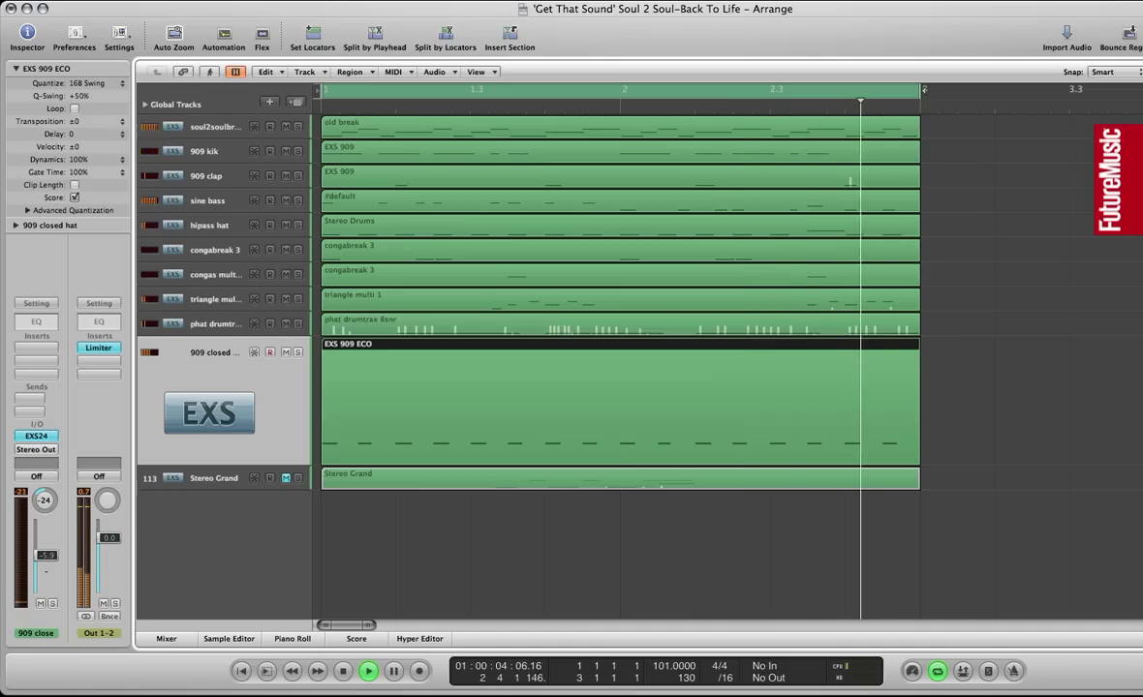
{"action": "left_click", "coordinate": [45, 324]}
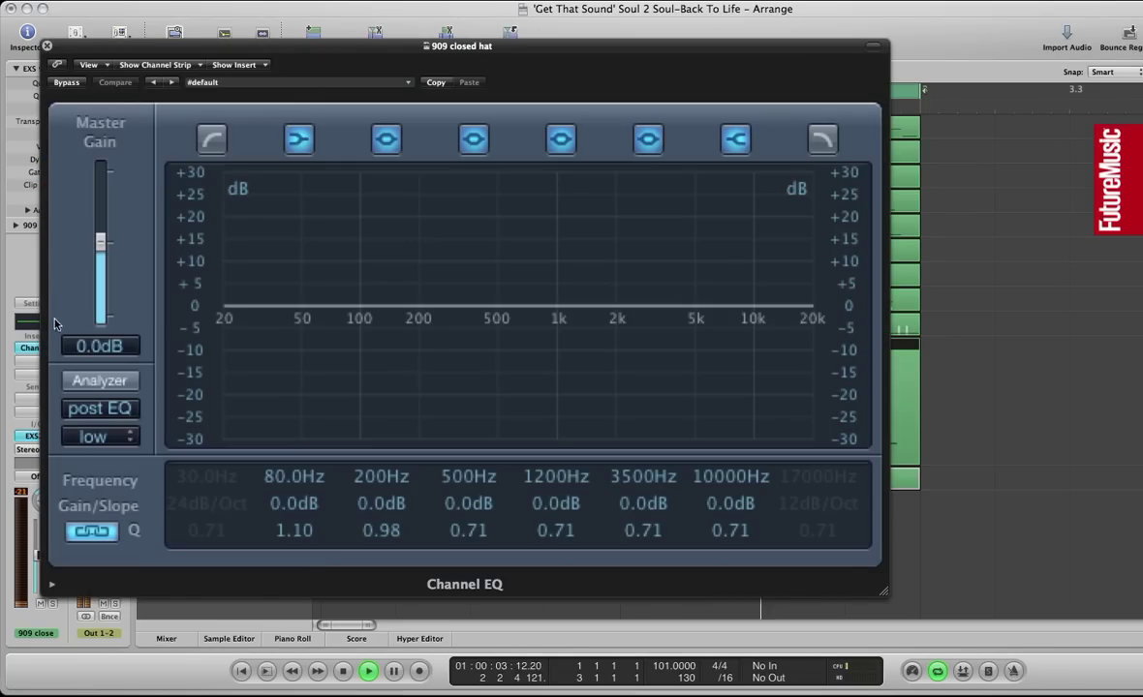
{"action": "left_click", "coordinate": [212, 140]}
{"action": "left_click_drag", "start_coordinate": [207, 477], "coordinate": [319, 168]}
{"action": "left_click", "coordinate": [46, 45]}
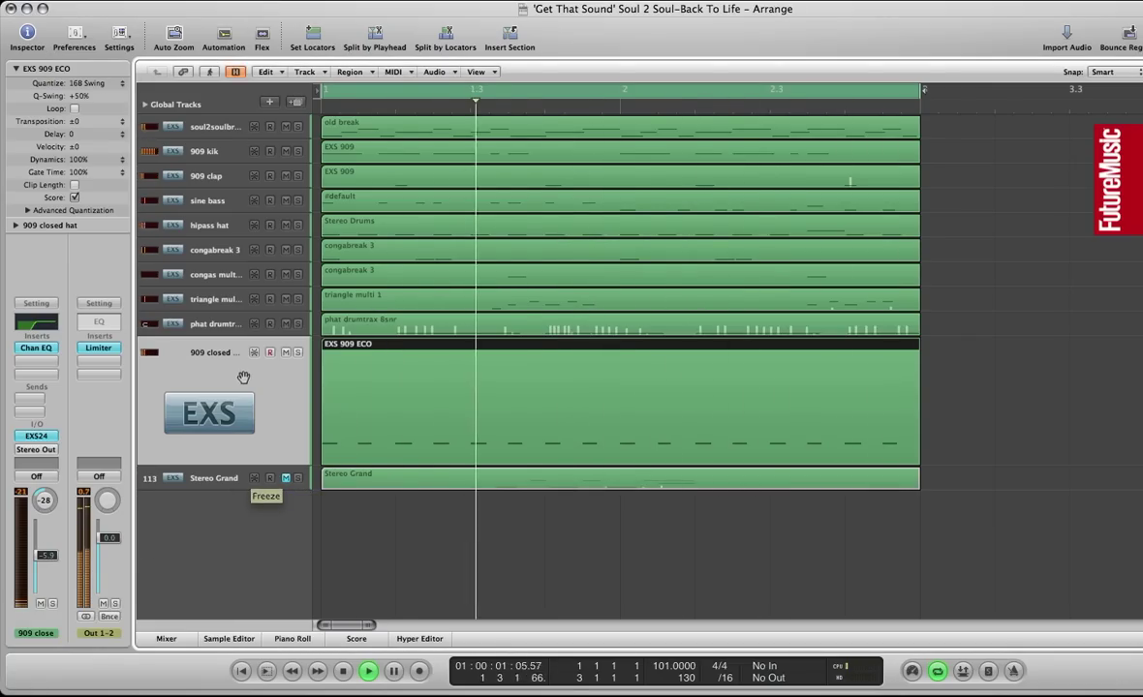
{"action": "left_click", "coordinate": [384, 479]}
{"action": "double_click", "coordinate": [384, 480]}
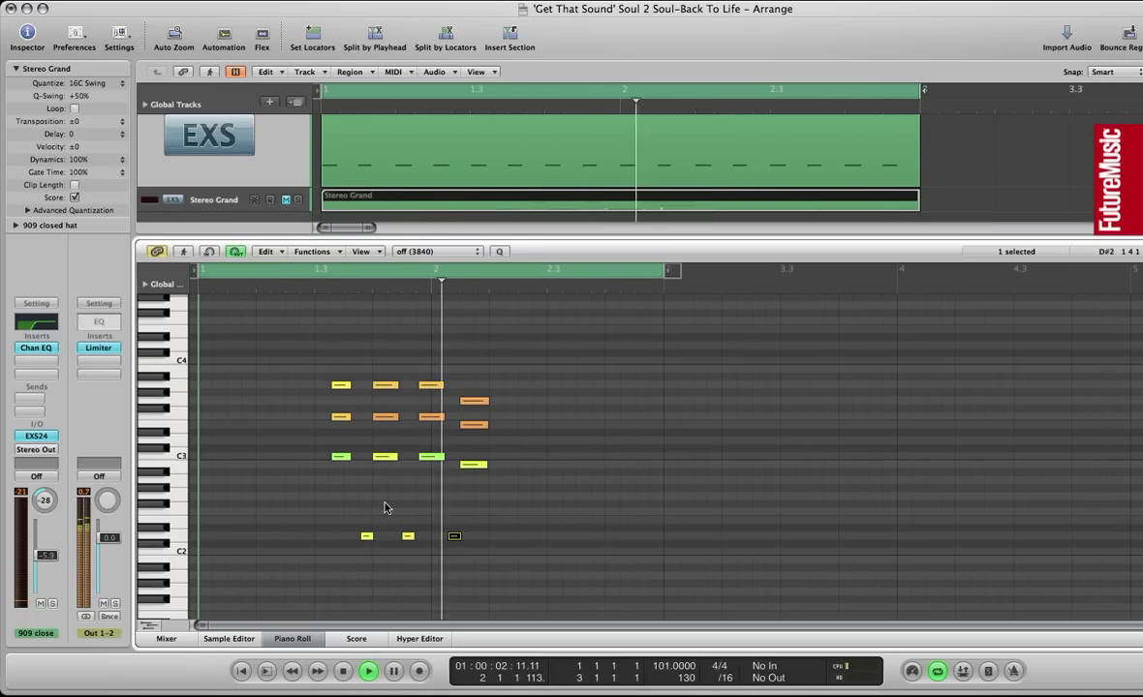
{"action": "left_click", "coordinate": [36, 436]}
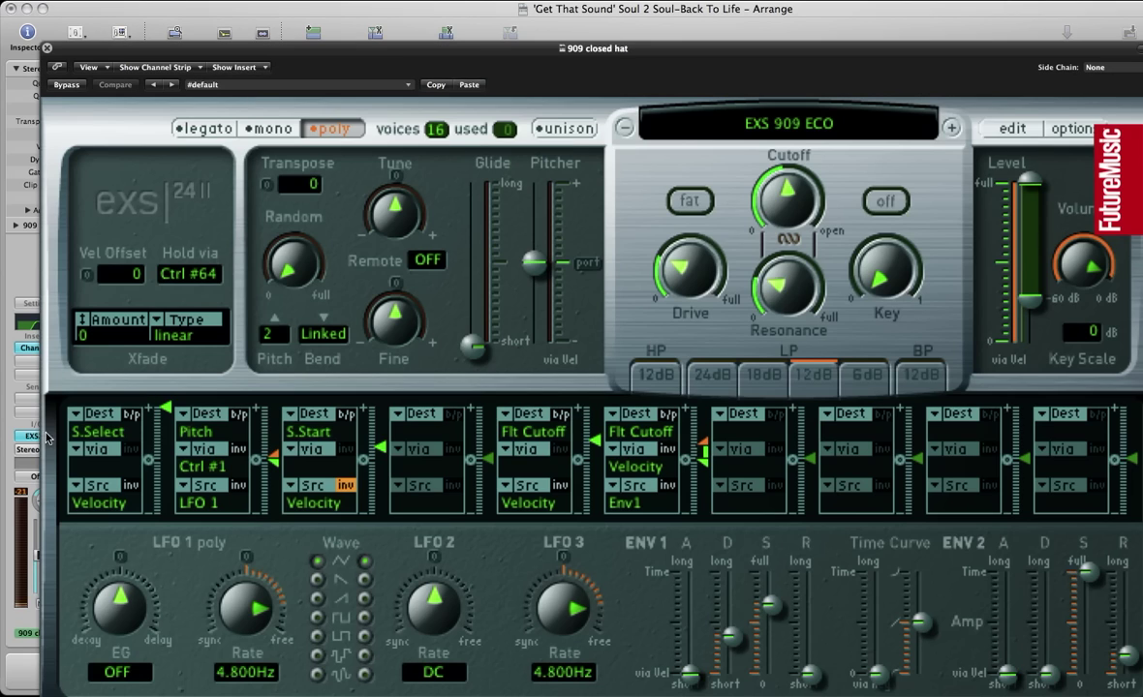
{"action": "left_click", "coordinate": [47, 48]}
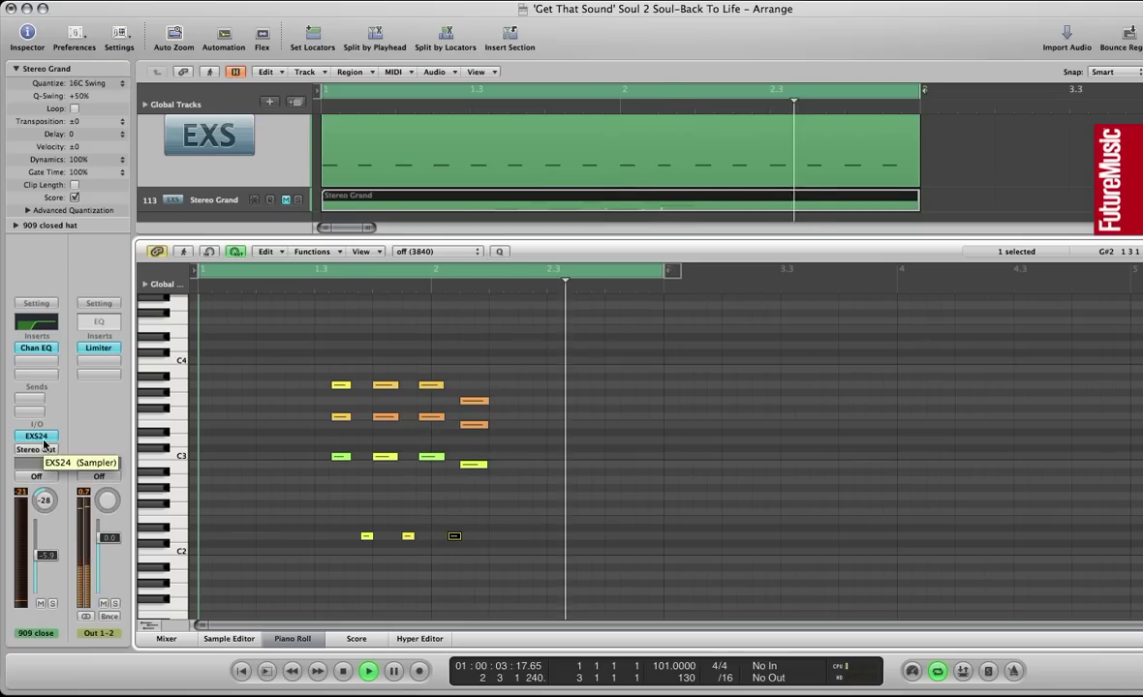
{"action": "left_click", "coordinate": [295, 640]}
{"action": "left_click", "coordinate": [199, 478]}
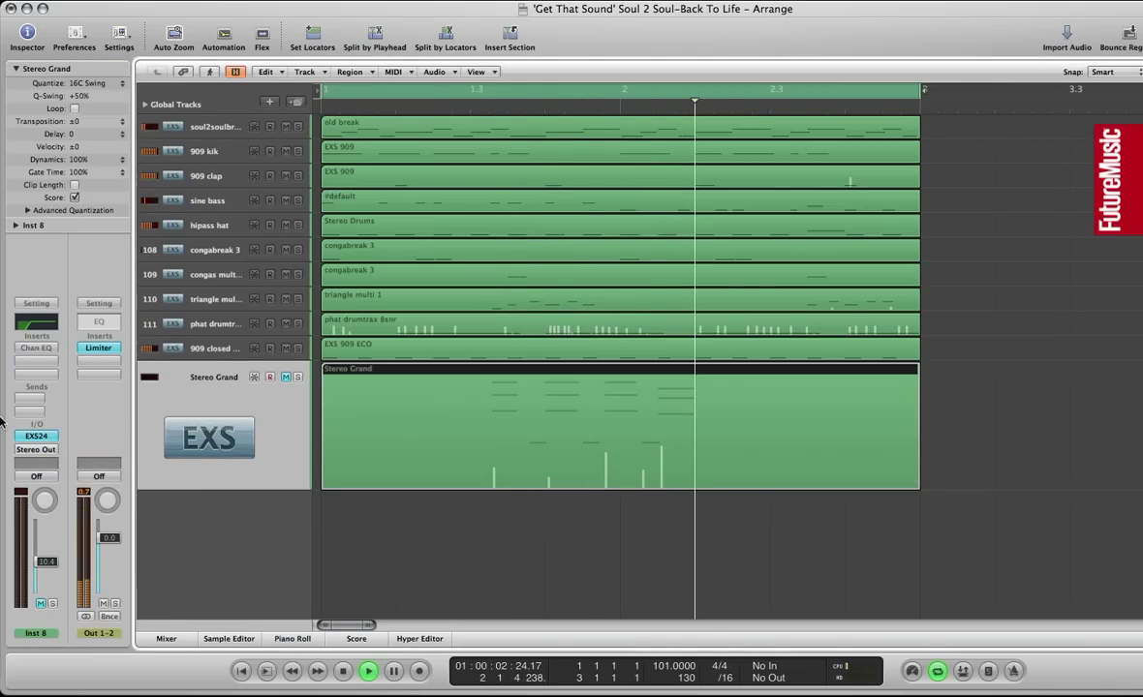
{"action": "left_click", "coordinate": [34, 437]}
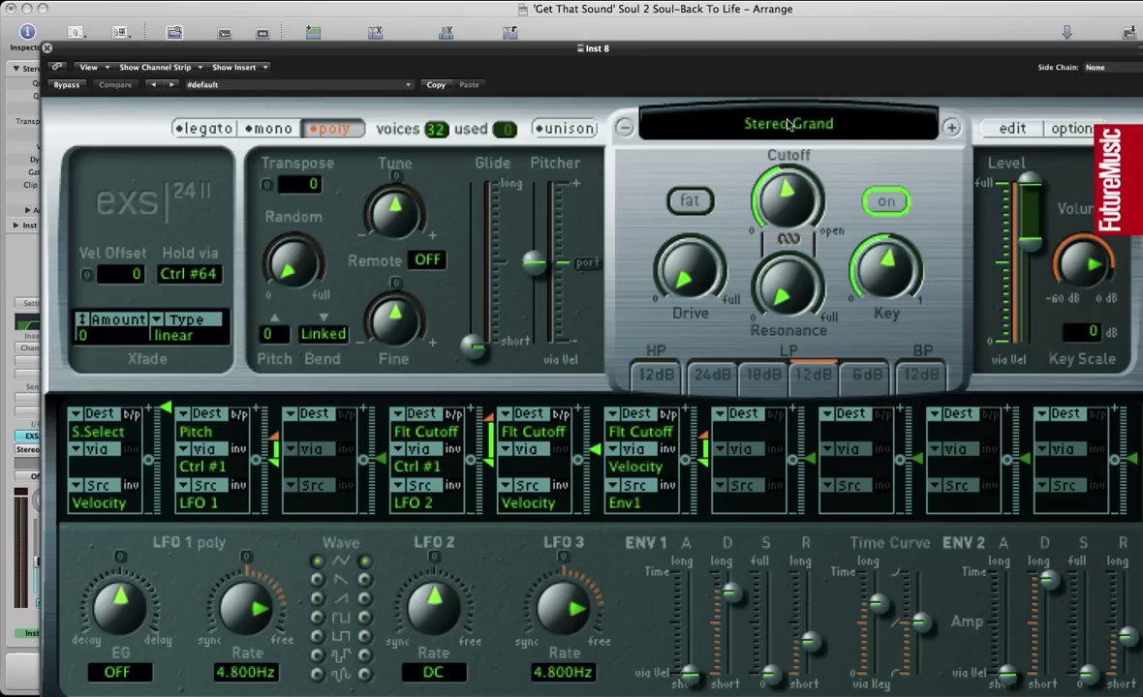
{"action": "left_click", "coordinate": [45, 49]}
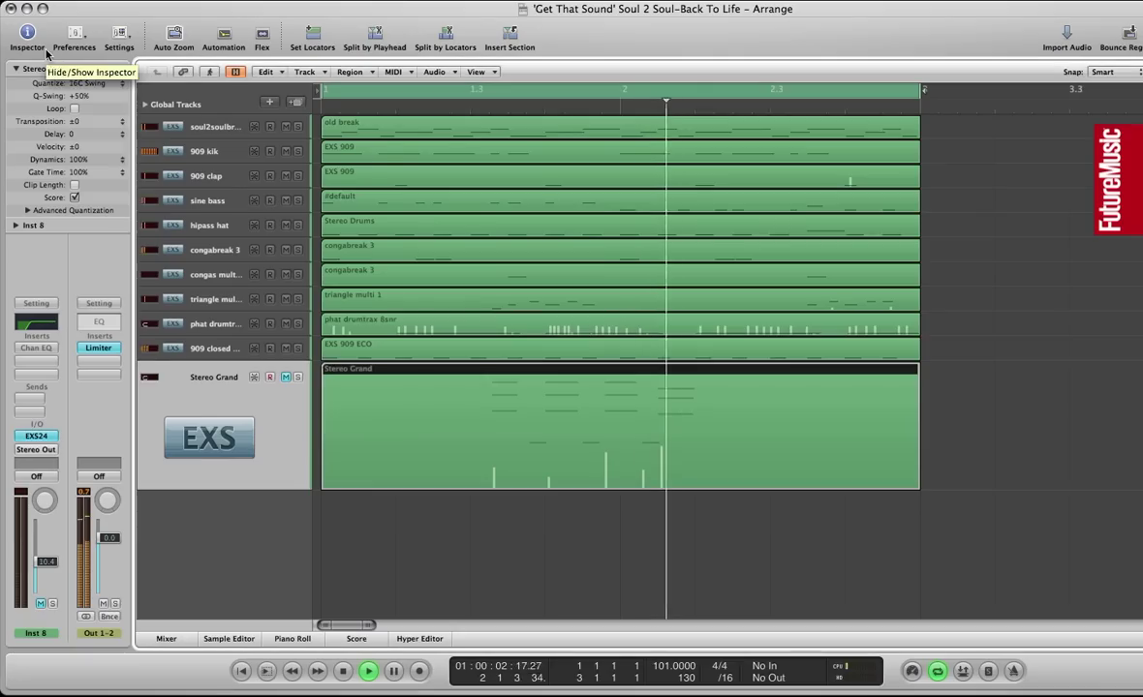
Step: Unmute the Stereo Grand and add Reverence at 22 ms pre-delay, 5.6 s time, more wet mix
{"action": "left_click", "coordinate": [41, 604]}
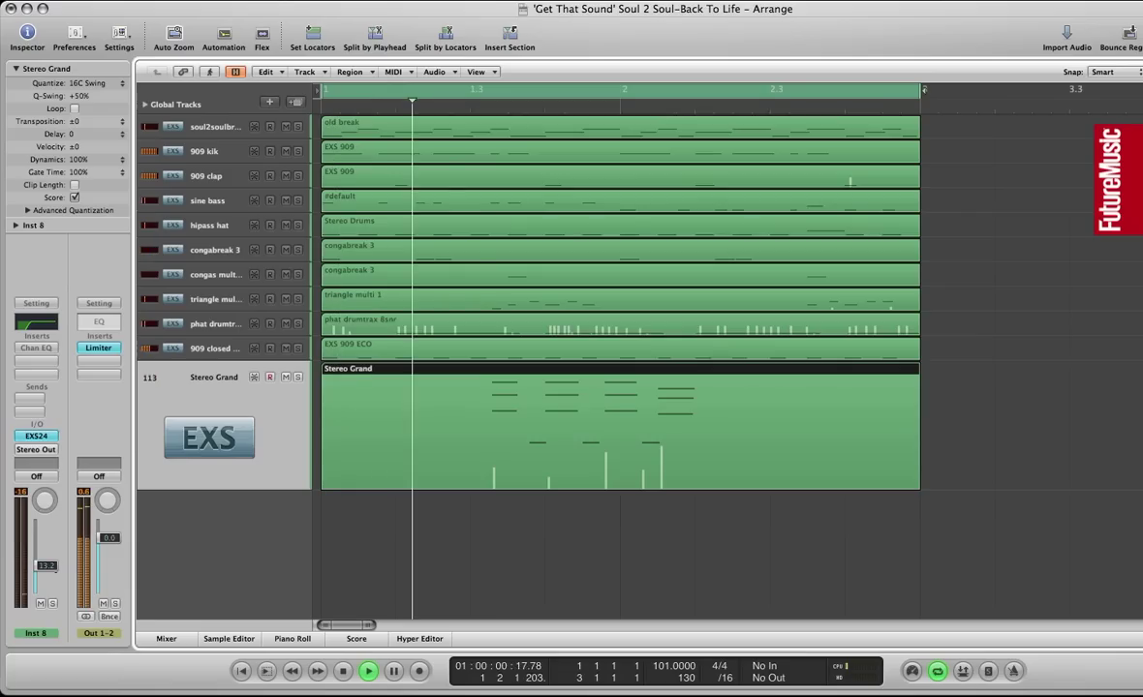
{"action": "left_click", "coordinate": [32, 360]}
{"action": "mouse_move", "coordinate": [44, 538]}
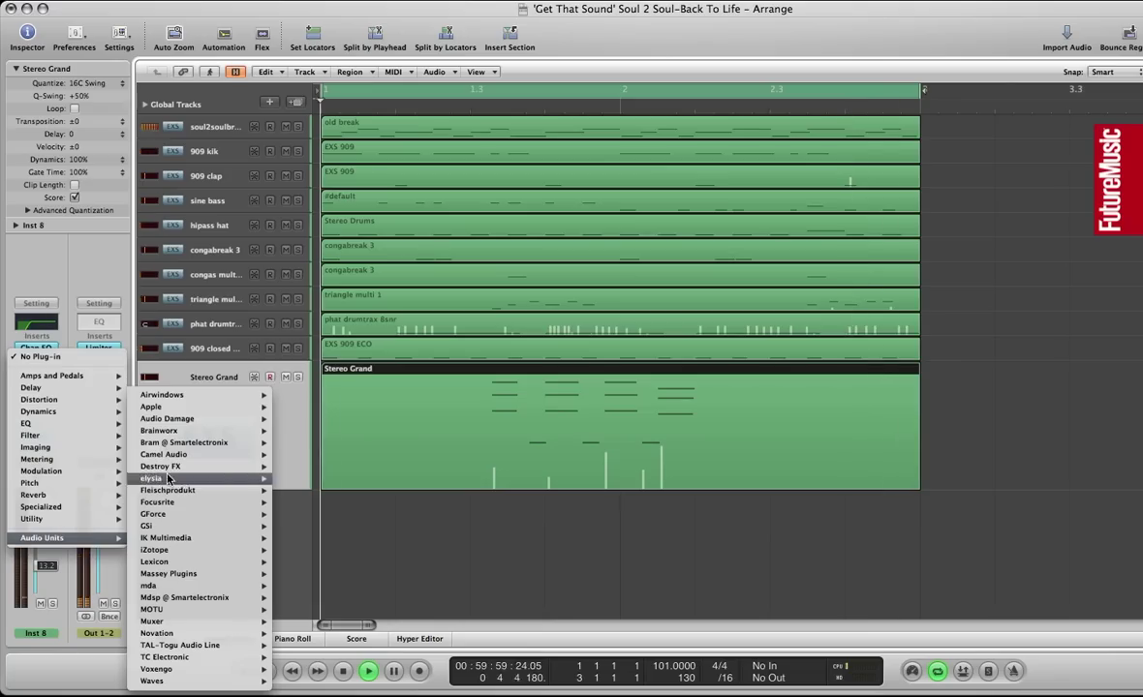
{"action": "left_click", "coordinate": [397, 431]}
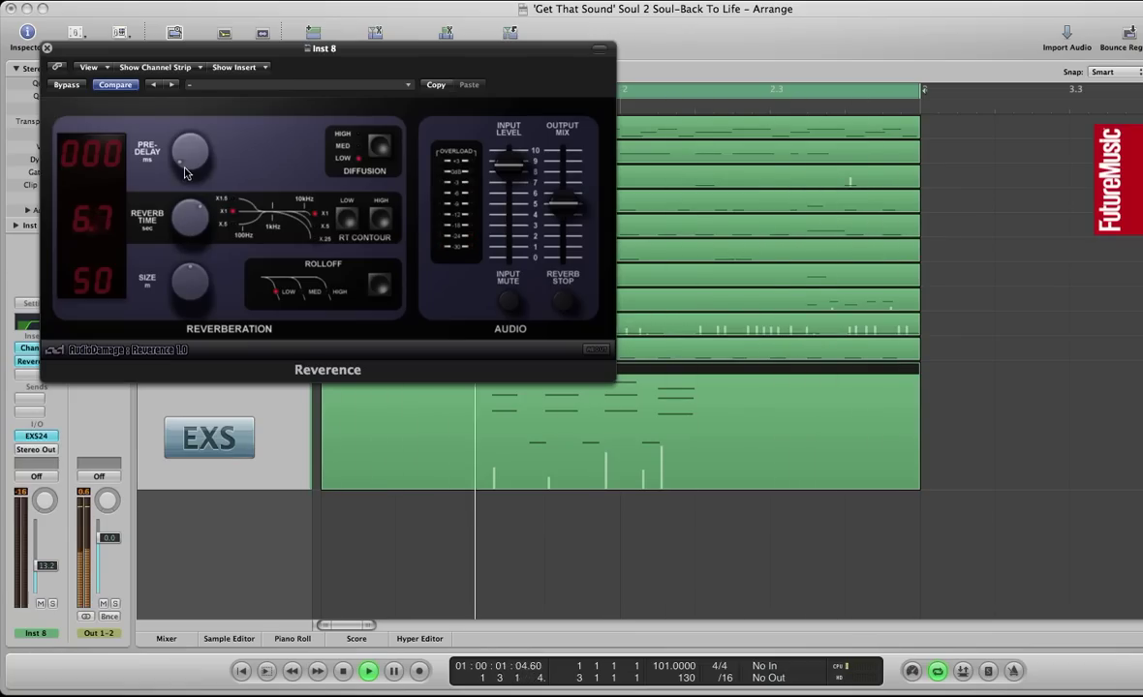
{"action": "left_click_drag", "start_coordinate": [192, 127], "coordinate": [191, 151]}
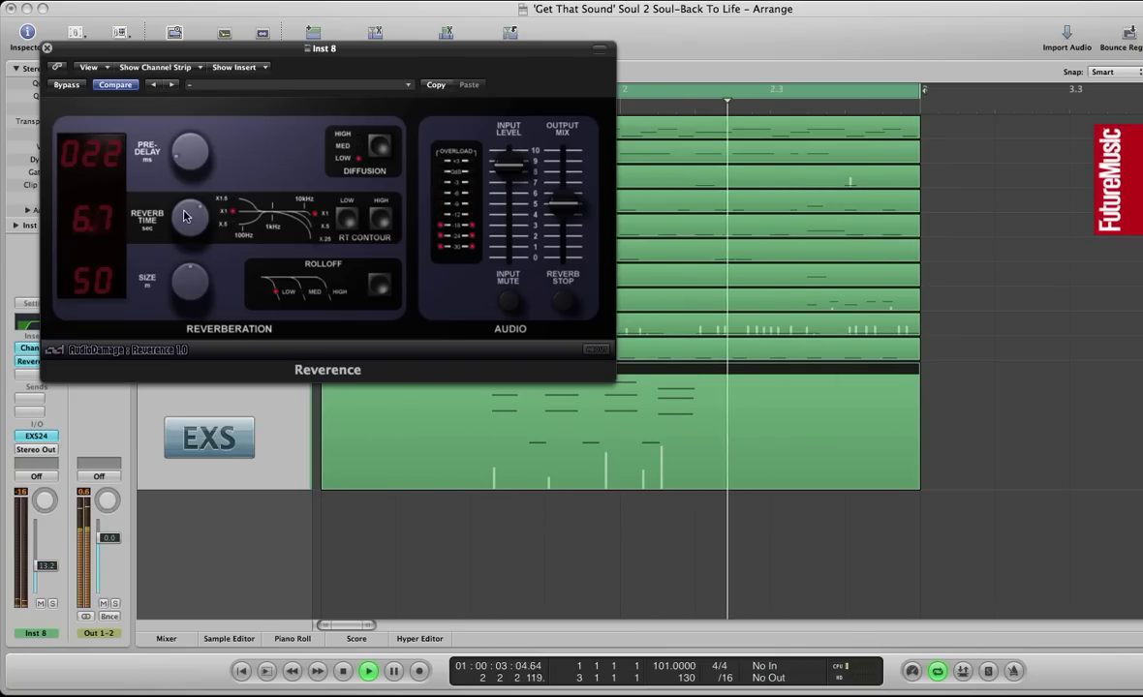
{"action": "left_click_drag", "start_coordinate": [189, 234], "coordinate": [190, 242]}
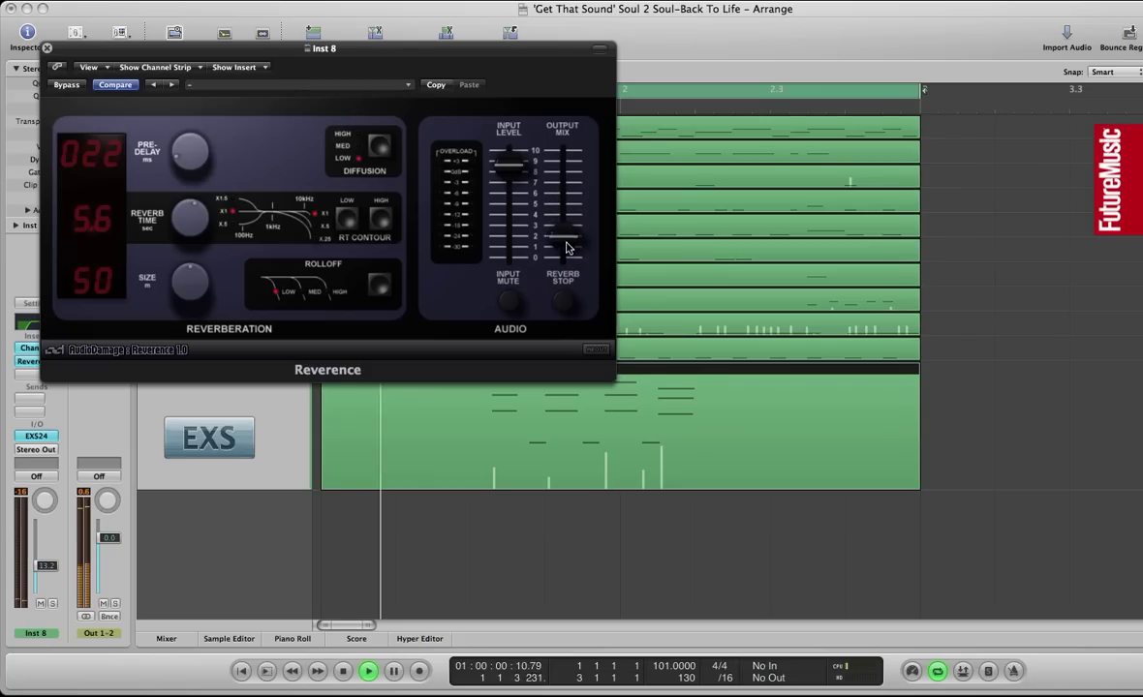
{"action": "left_click_drag", "start_coordinate": [568, 251], "coordinate": [570, 238]}
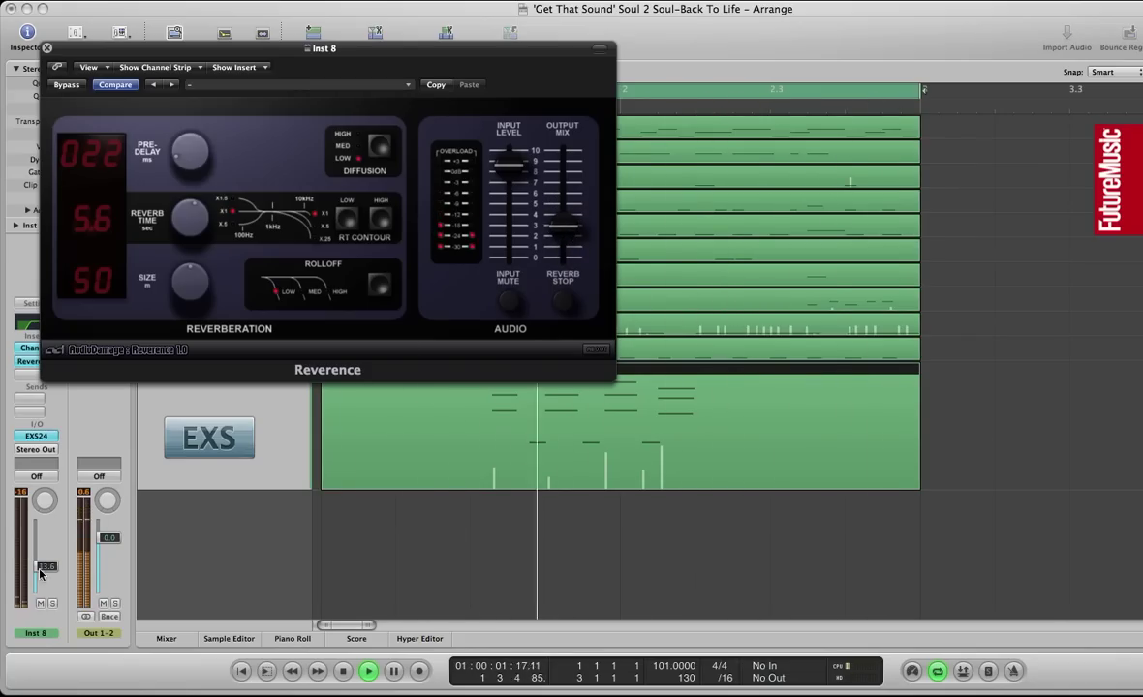
{"action": "left_click", "coordinate": [47, 47]}
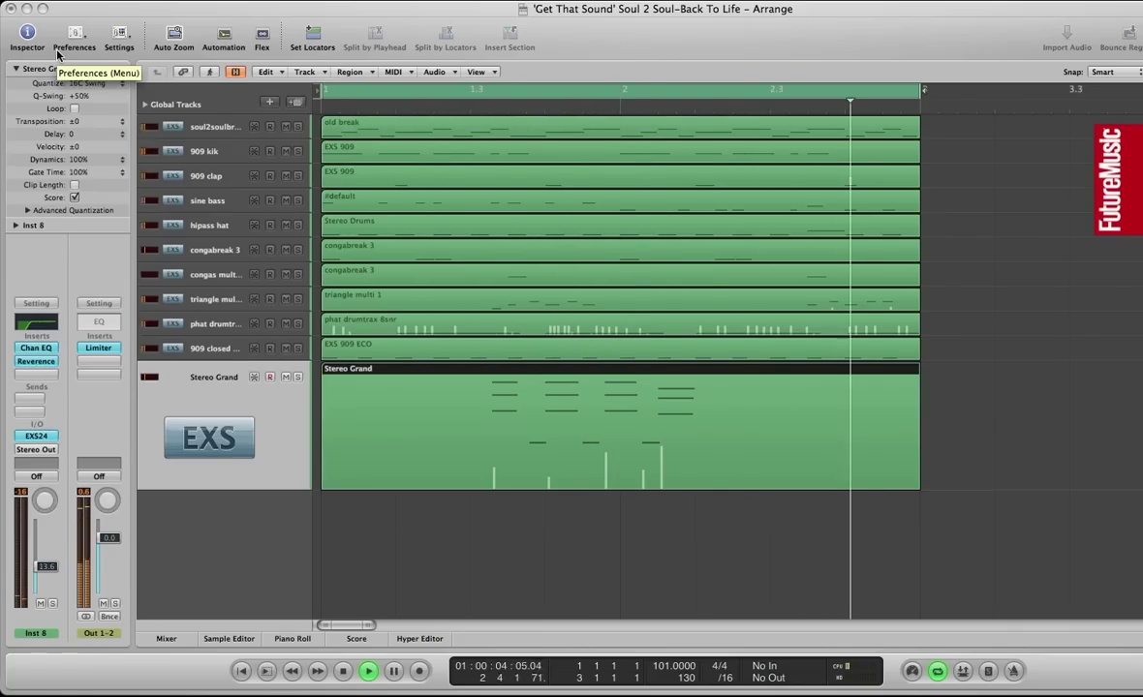
Step: Insert a Compressor on the Stereo Grand piano with threshold at -29.5 dB
{"action": "left_click", "coordinate": [40, 376]}
{"action": "mouse_move", "coordinate": [48, 429]}
{"action": "mouse_move", "coordinate": [179, 437]}
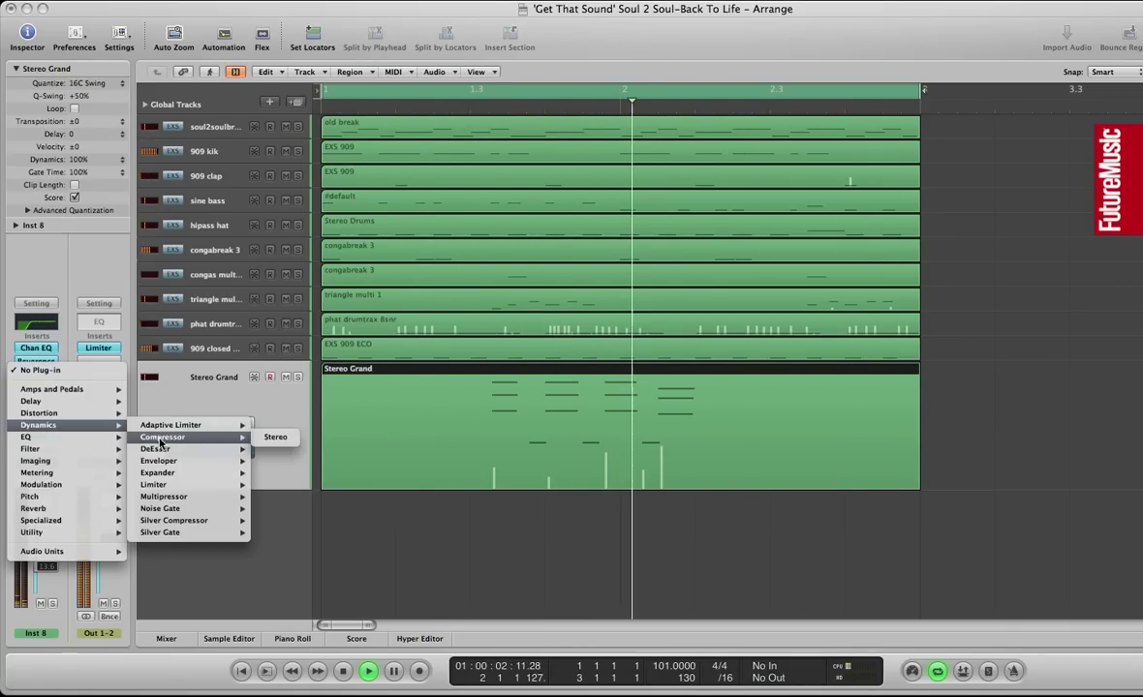
{"action": "left_click", "coordinate": [269, 437]}
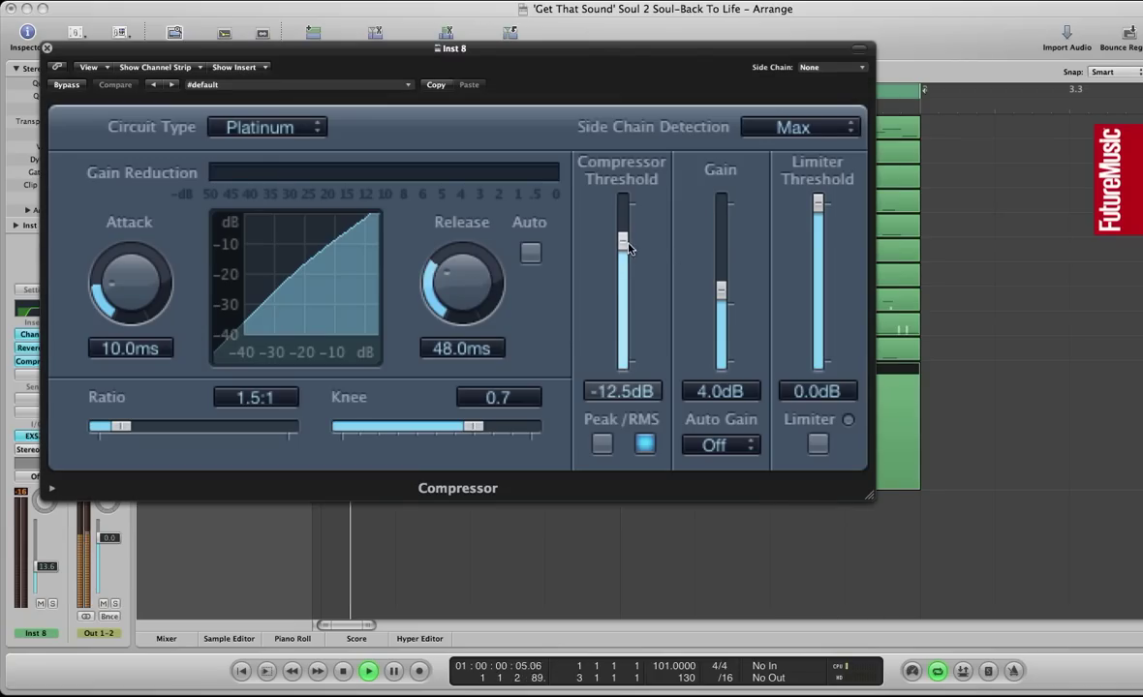
{"action": "left_click_drag", "start_coordinate": [622, 241], "coordinate": [628, 324]}
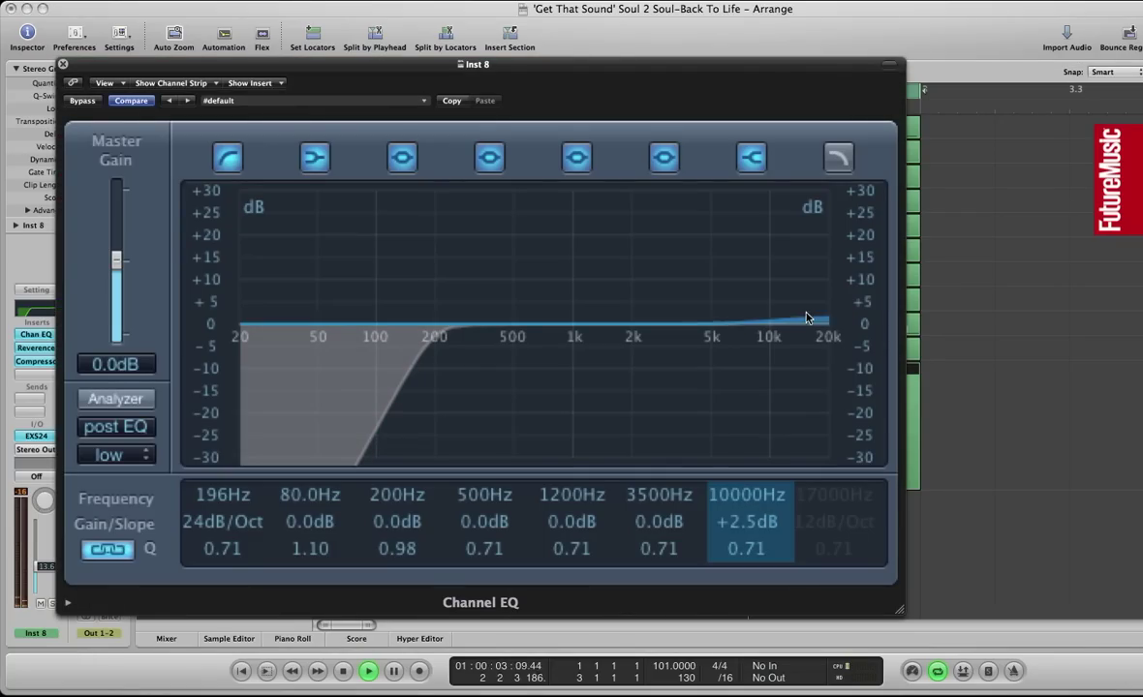
Step: Raise the piano's Channel EQ high shelf to +4.5 dB at 2750 Hz
{"action": "left_click_drag", "start_coordinate": [796, 308], "coordinate": [698, 312]}
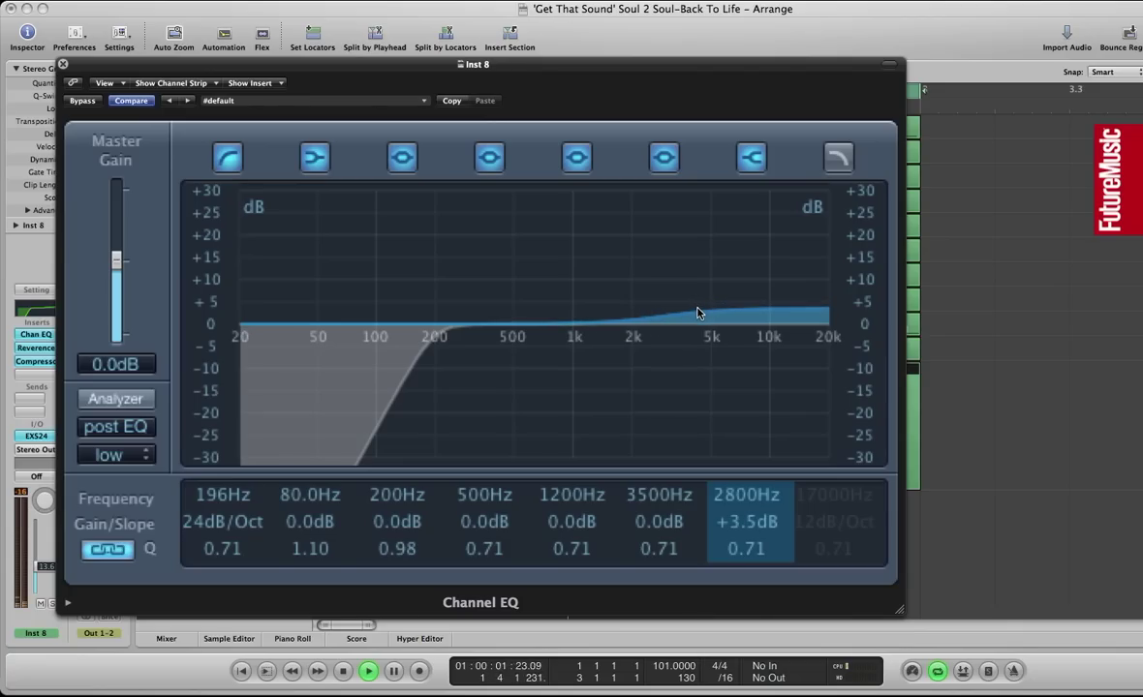
{"action": "left_click_drag", "start_coordinate": [697, 307], "coordinate": [694, 313]}
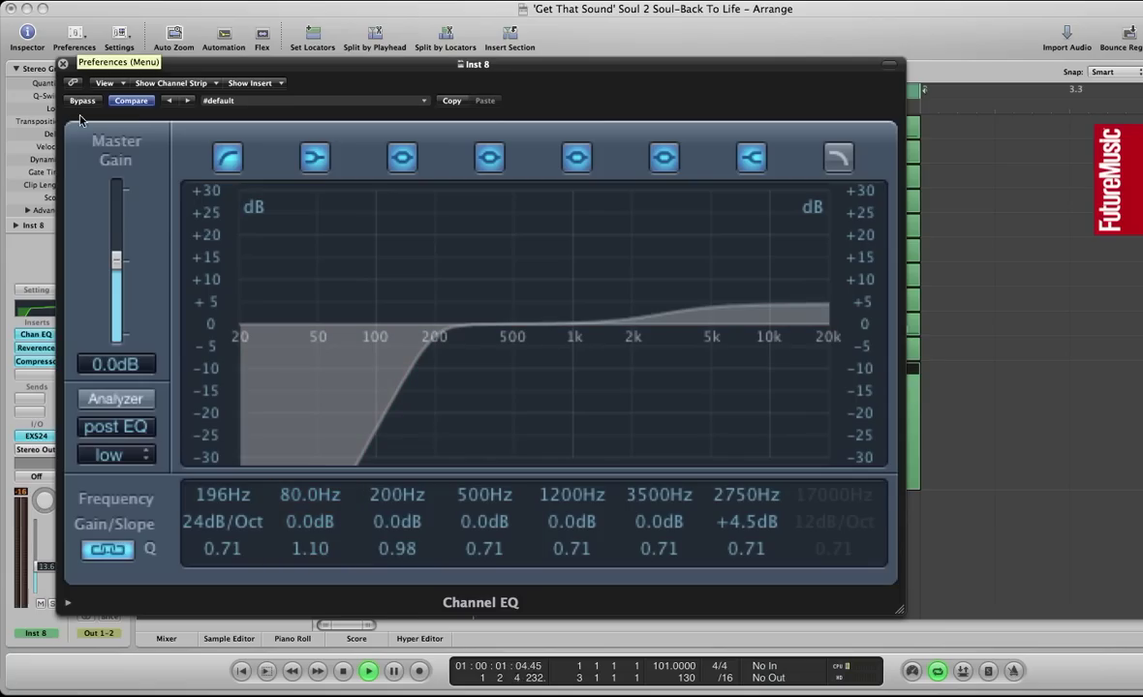
{"action": "left_click", "coordinate": [62, 64]}
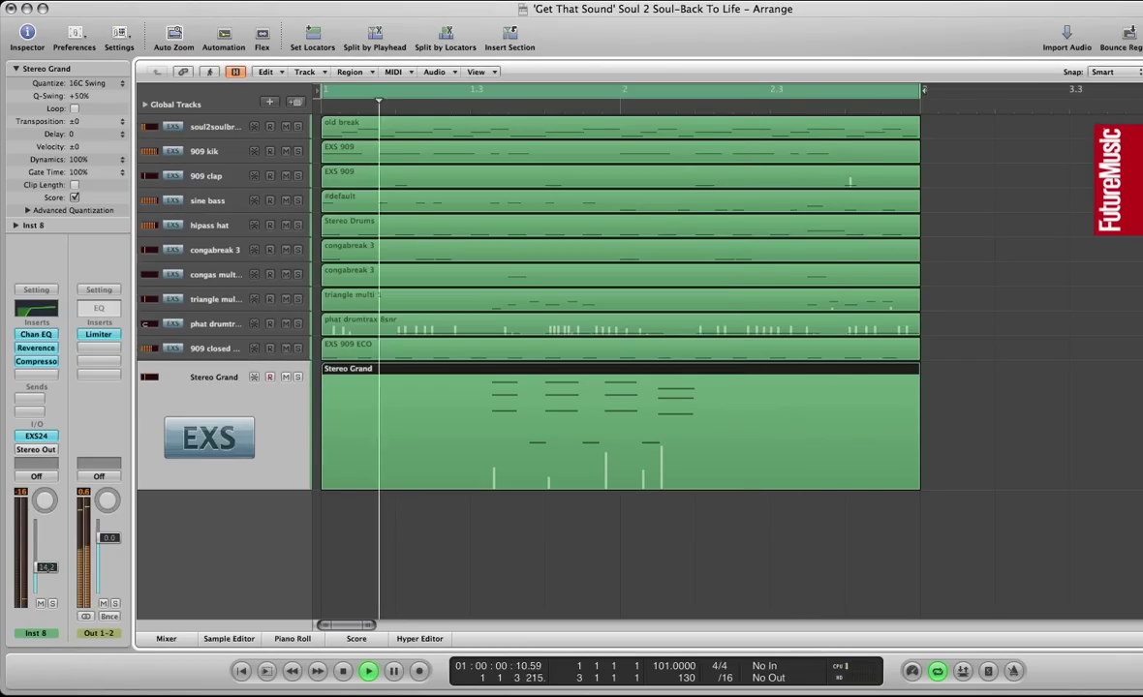
Step: Solo the Stereo Grand piano and raise the Out 1-2 Limiter gain to +3.5 dB
{"action": "left_click", "coordinate": [297, 377]}
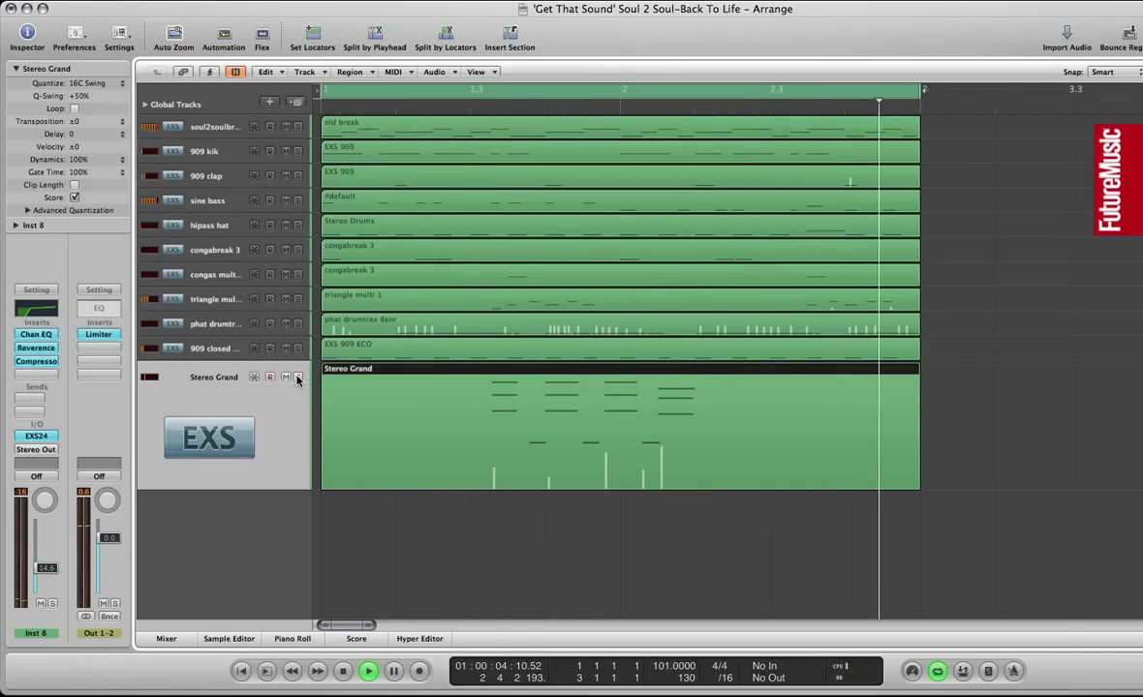
{"action": "left_click", "coordinate": [97, 334]}
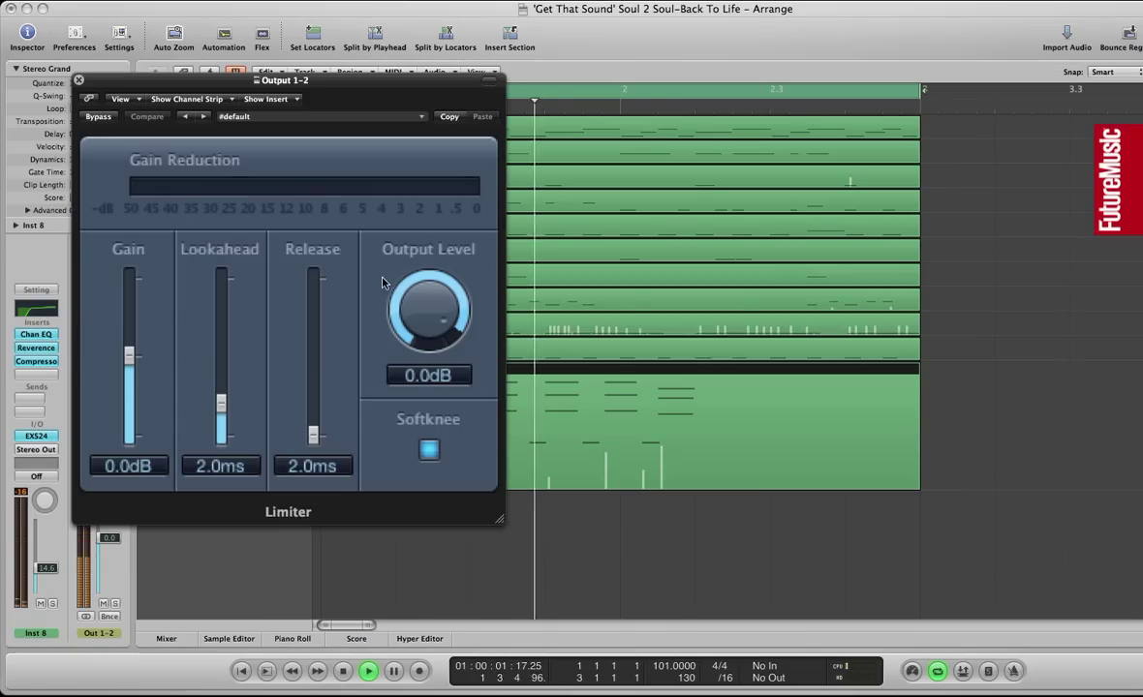
{"action": "left_click_drag", "start_coordinate": [131, 356], "coordinate": [133, 349]}
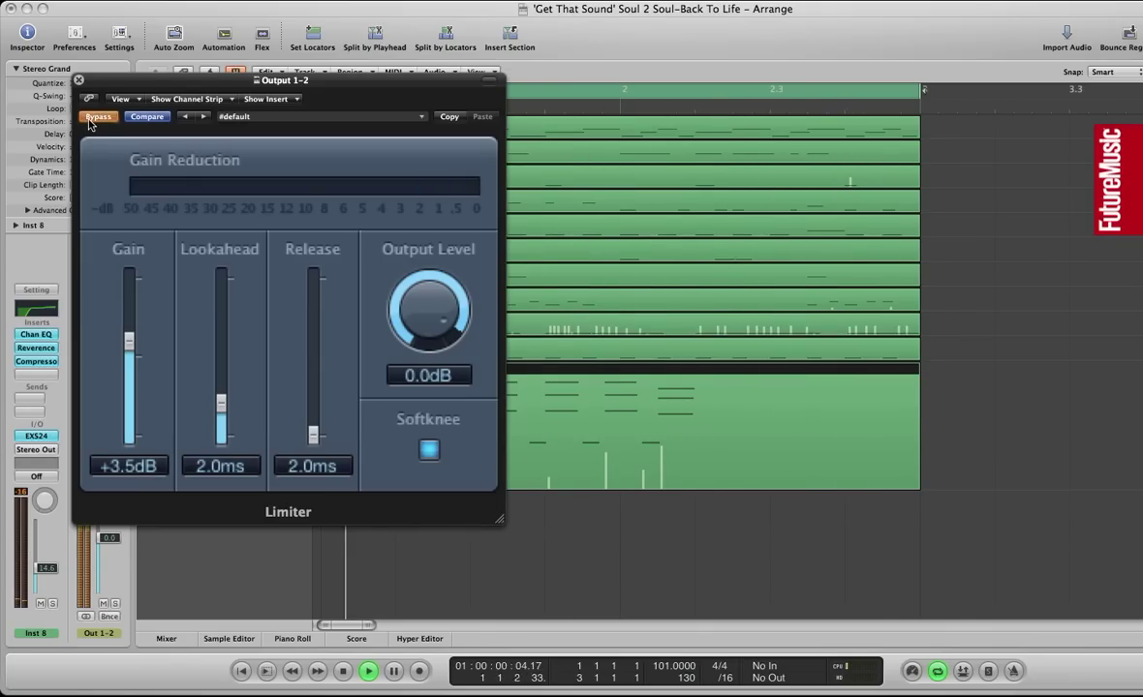
{"action": "left_click", "coordinate": [79, 82]}
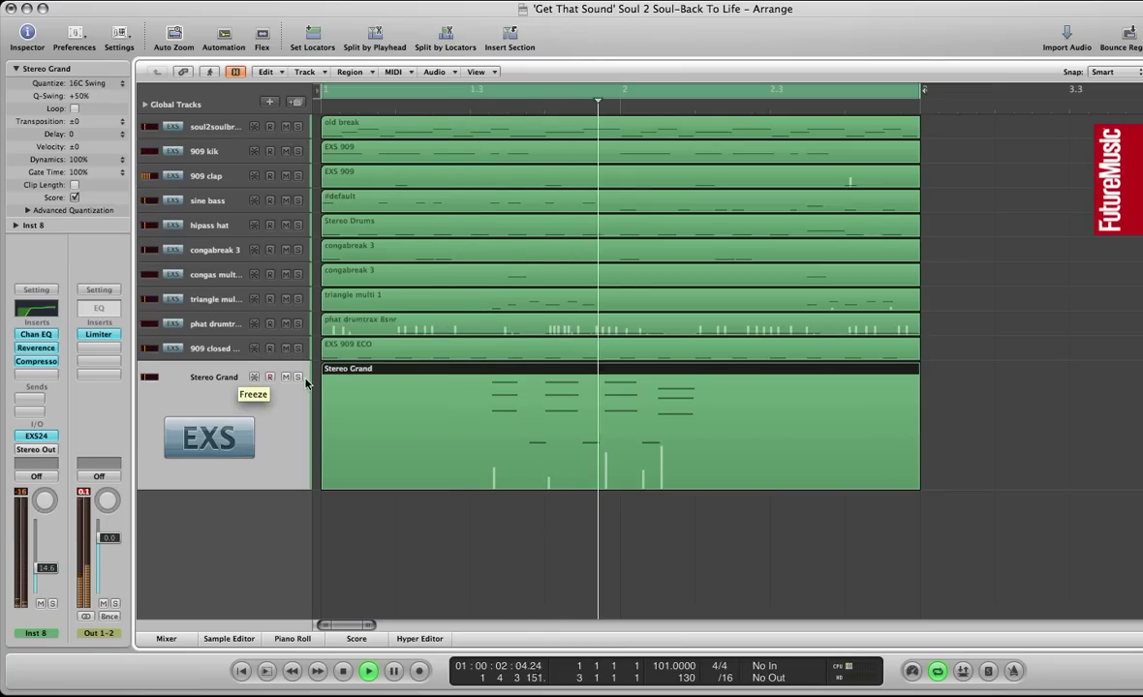
Step: Solo the triangle percussion and congabreak 3 tracks in turn to hear each alone
{"action": "left_click", "coordinate": [297, 324]}
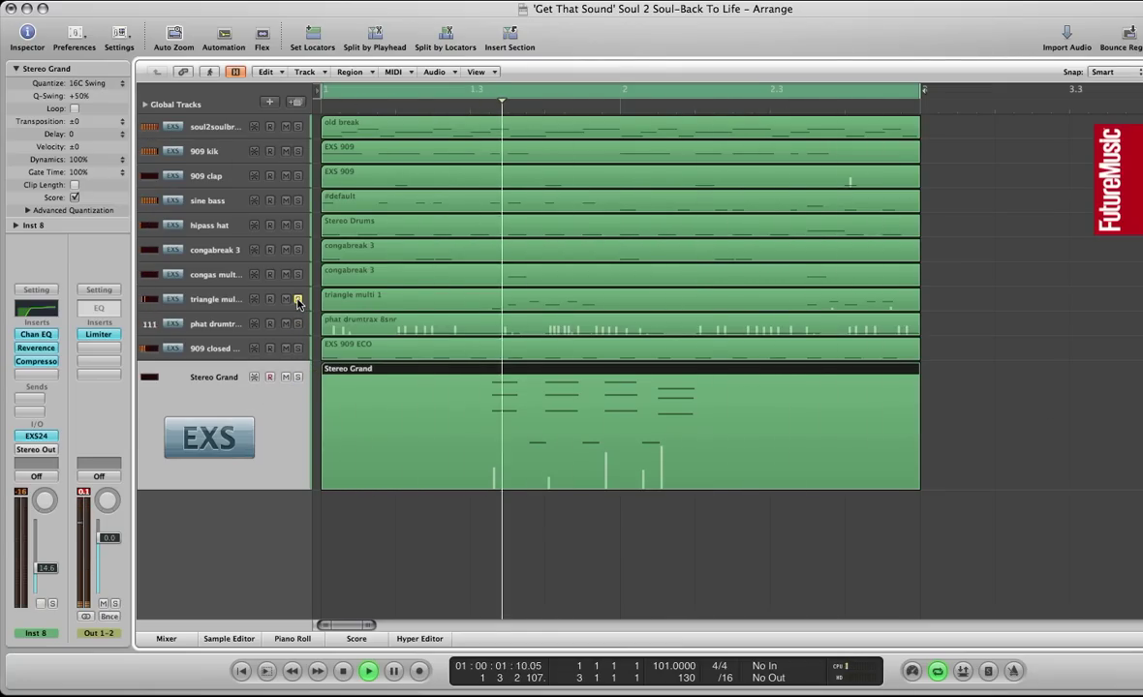
{"action": "left_click", "coordinate": [297, 299]}
{"action": "left_click", "coordinate": [296, 249]}
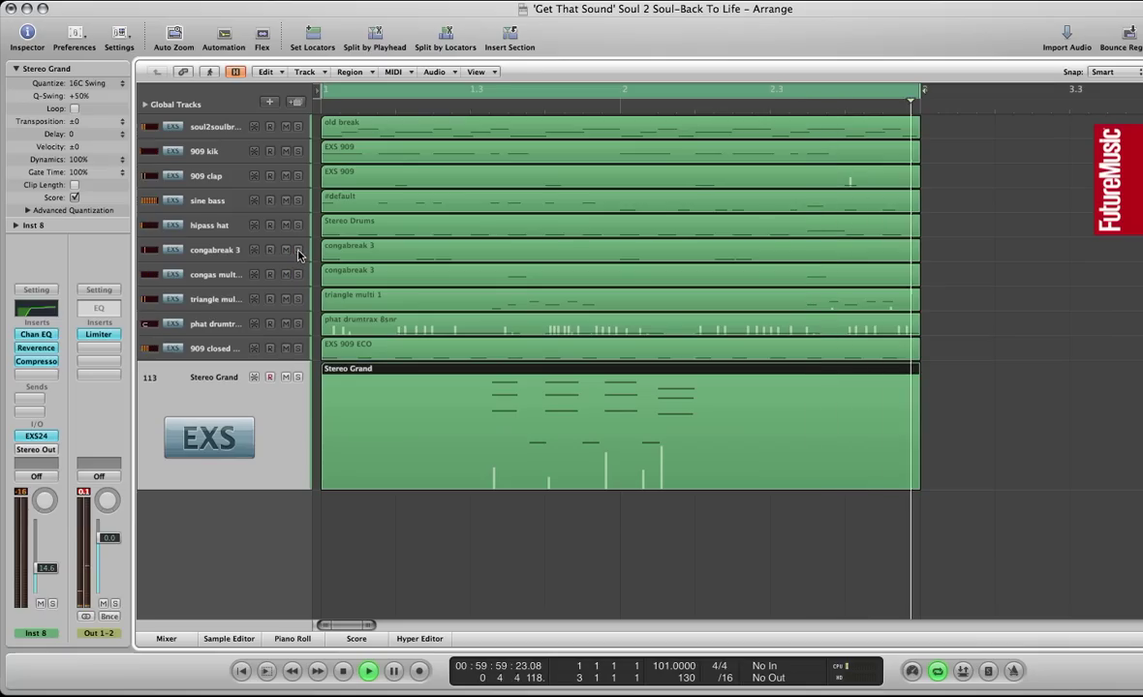
{"action": "left_click", "coordinate": [297, 250]}
Step: Solo the hipass hat, sine bass, 909 kik and old break tracks in turn, then clear the solo so the full mix plays
{"action": "left_click", "coordinate": [297, 225]}
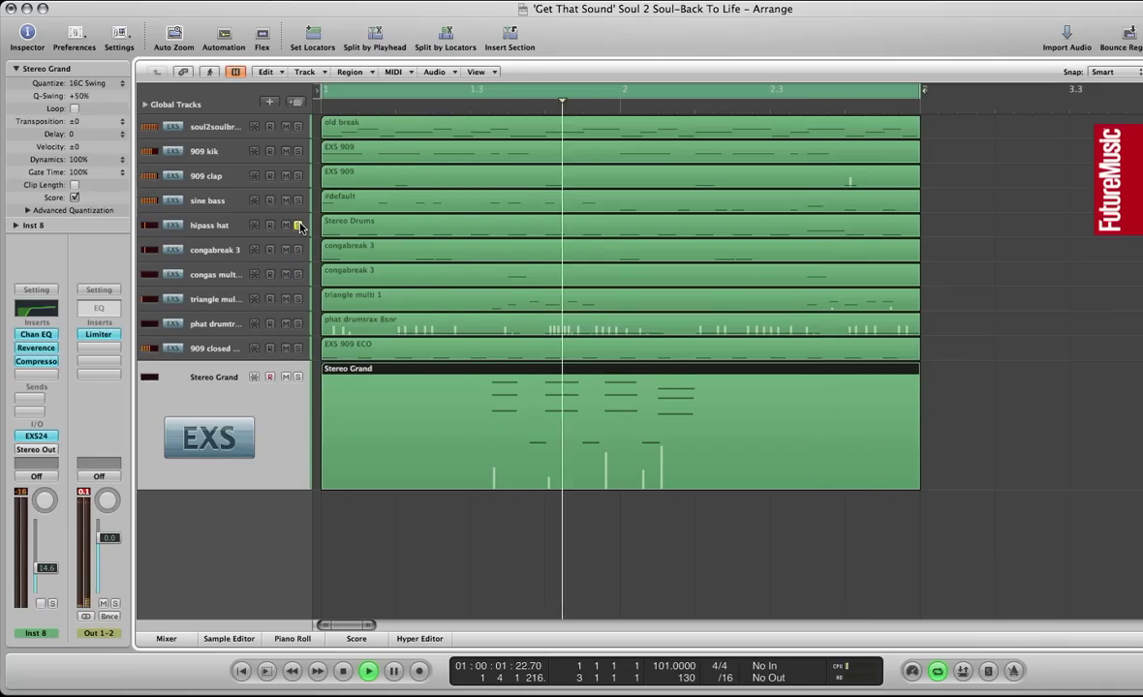
{"action": "left_click", "coordinate": [297, 201]}
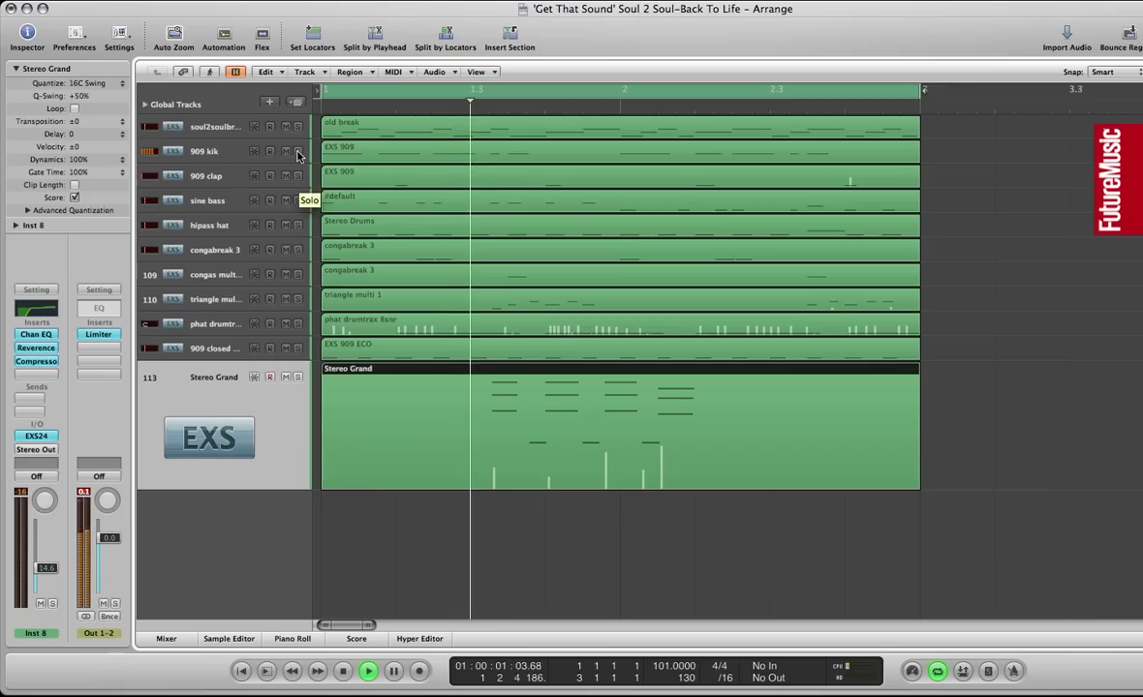
{"action": "left_click", "coordinate": [298, 152]}
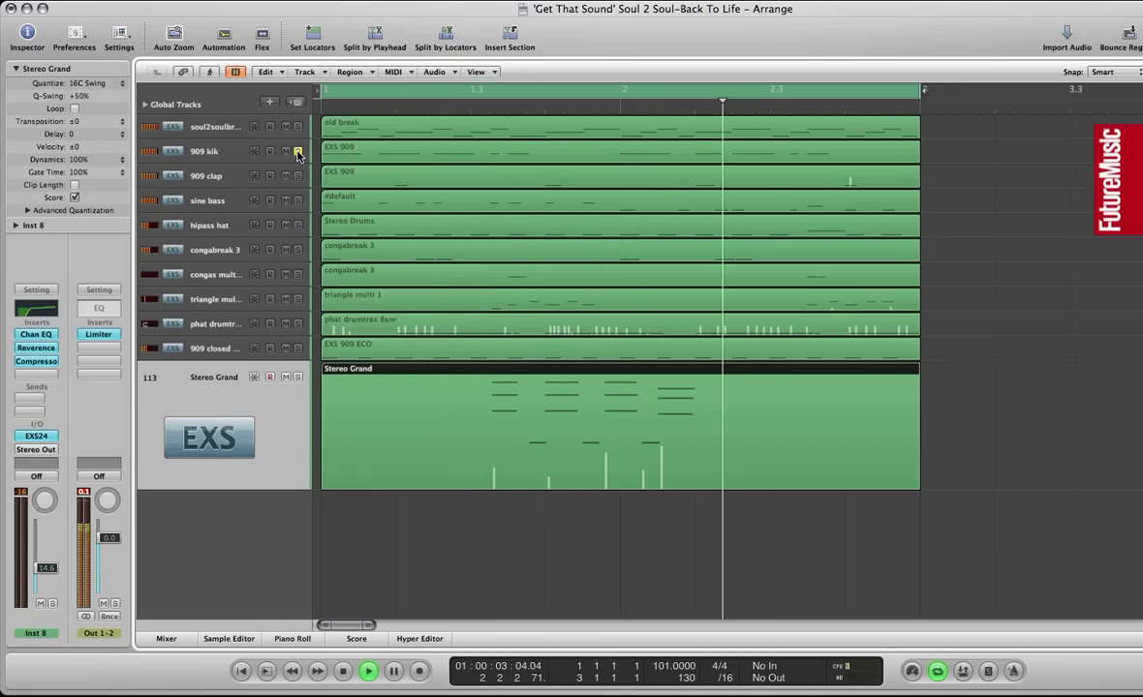
{"action": "left_click", "coordinate": [298, 152]}
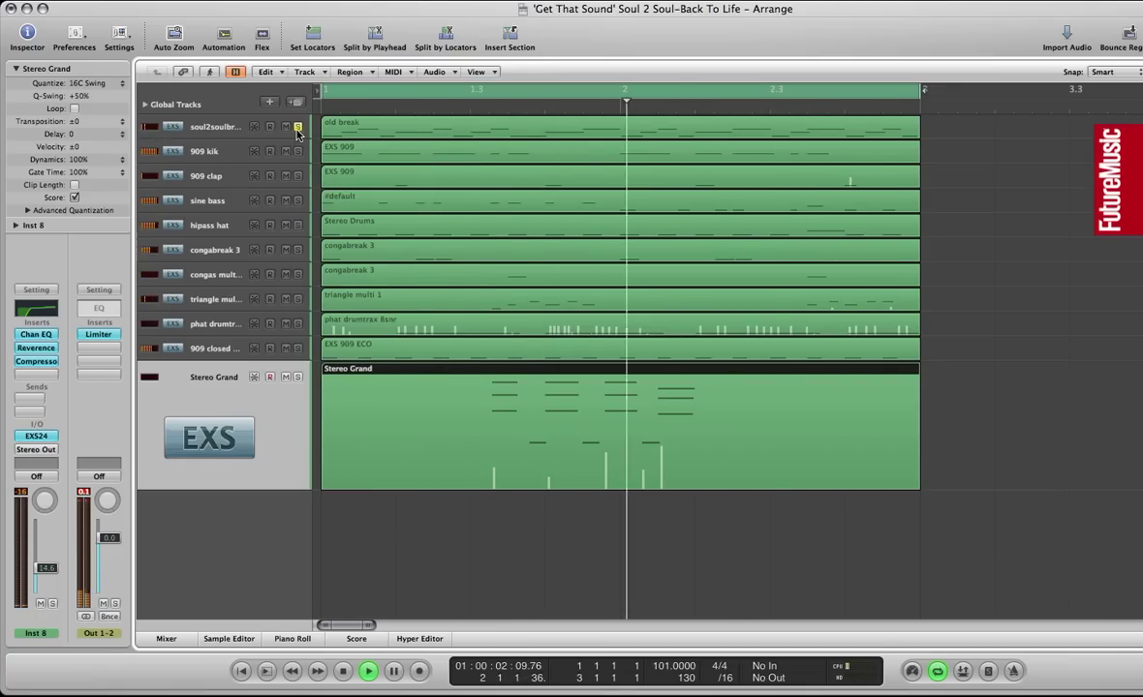
{"action": "left_click", "coordinate": [299, 128]}
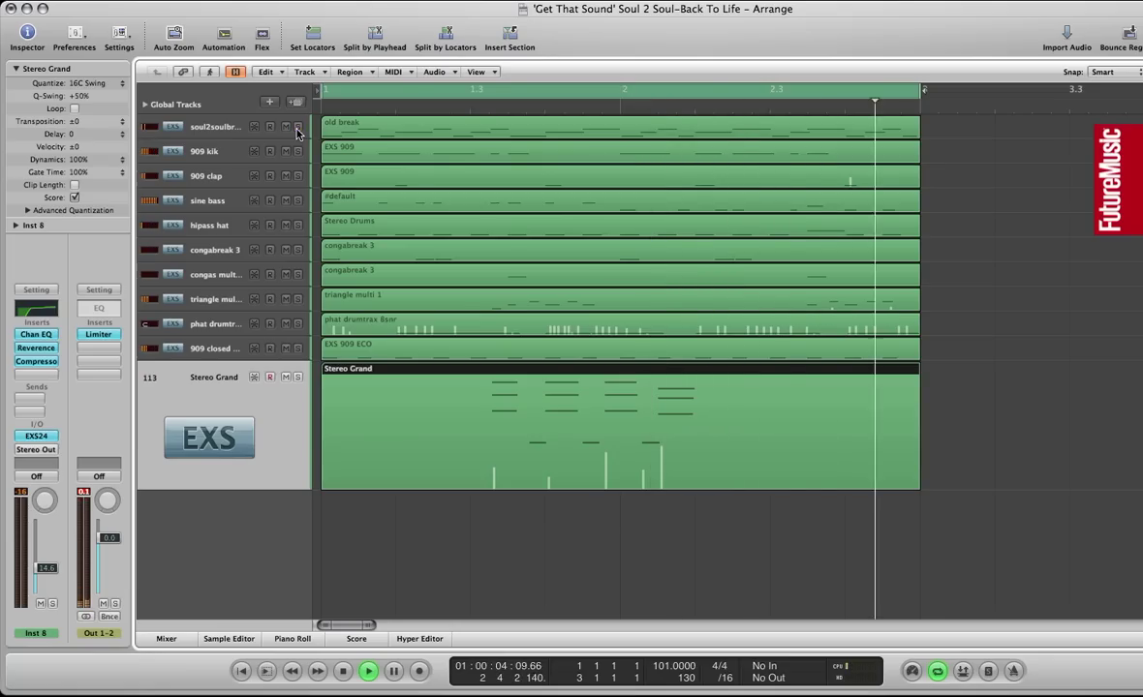